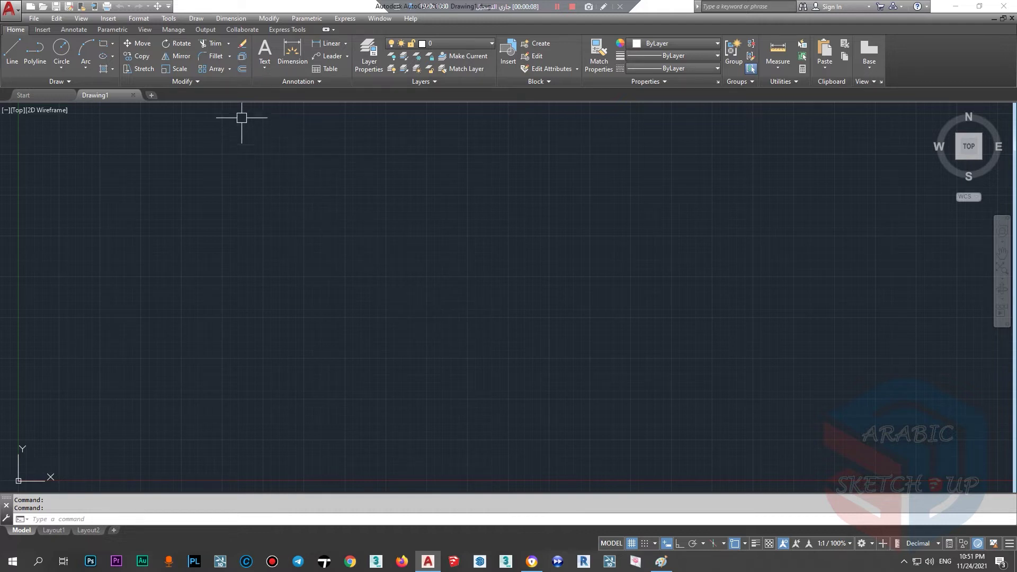
- Try the Fillet command in AutoCAD, dismissing the lighting warning, then cancel it
{"action": "left_click", "coordinate": [229, 57]}
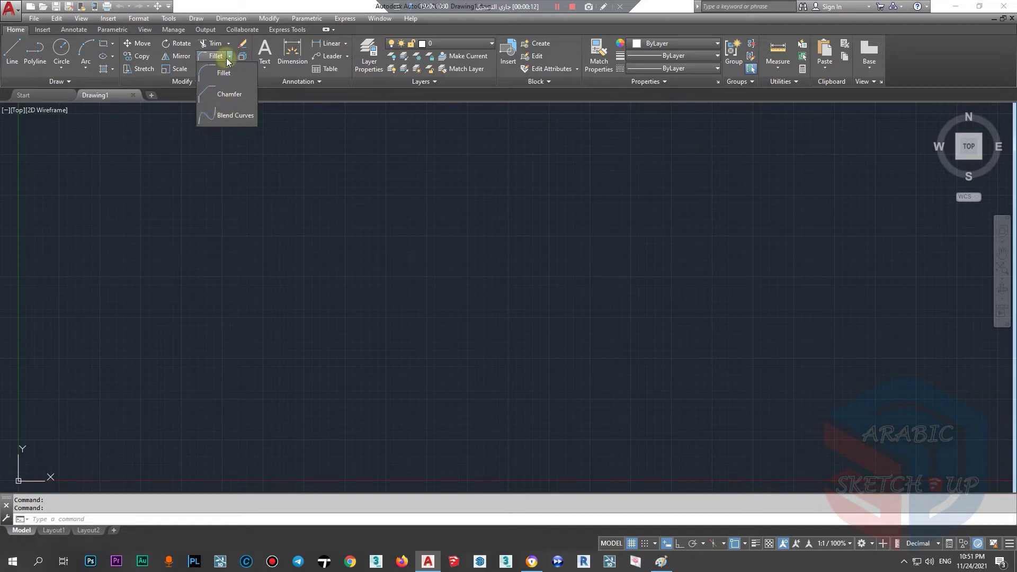
{"action": "key", "text": "Escape"}
{"action": "type", "text": "f"}
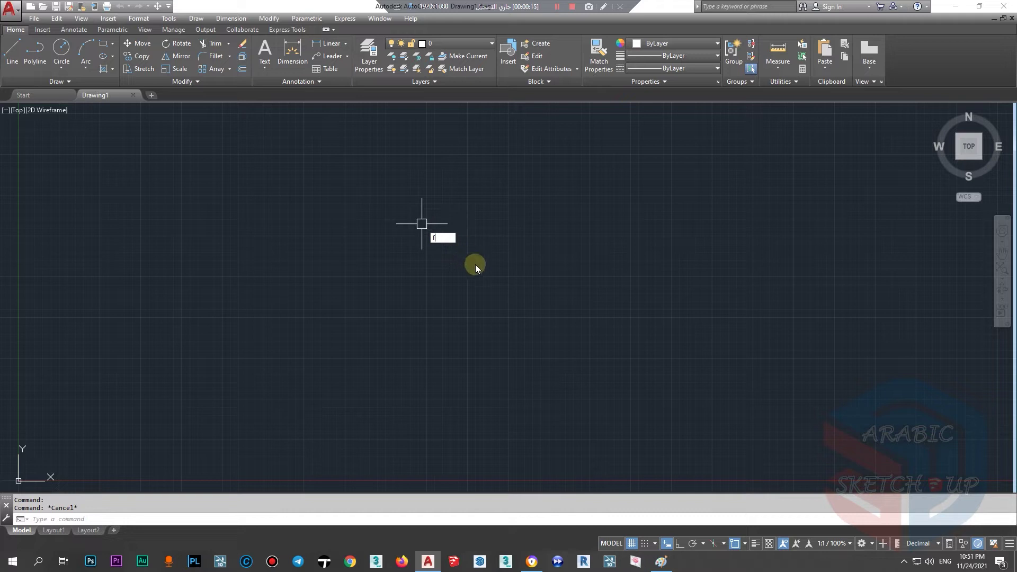
{"action": "key", "text": "Return"}
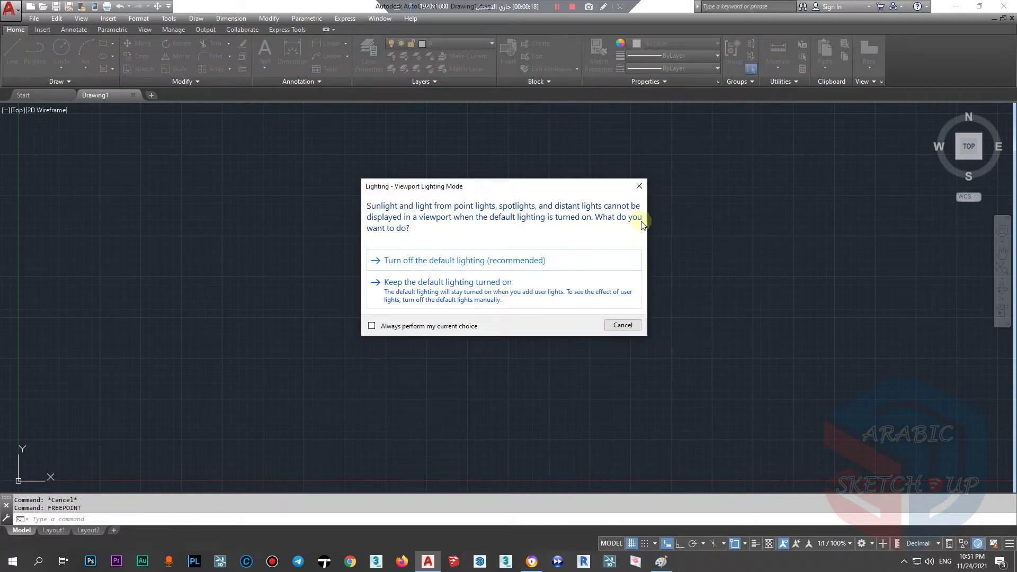
{"action": "left_click", "coordinate": [639, 187]}
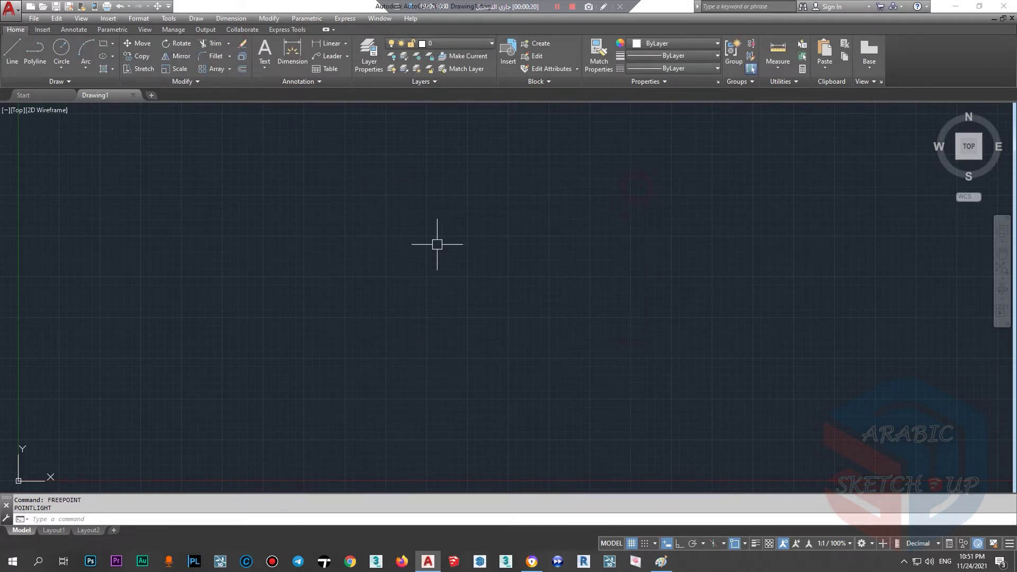
{"action": "type", "text": "F"}
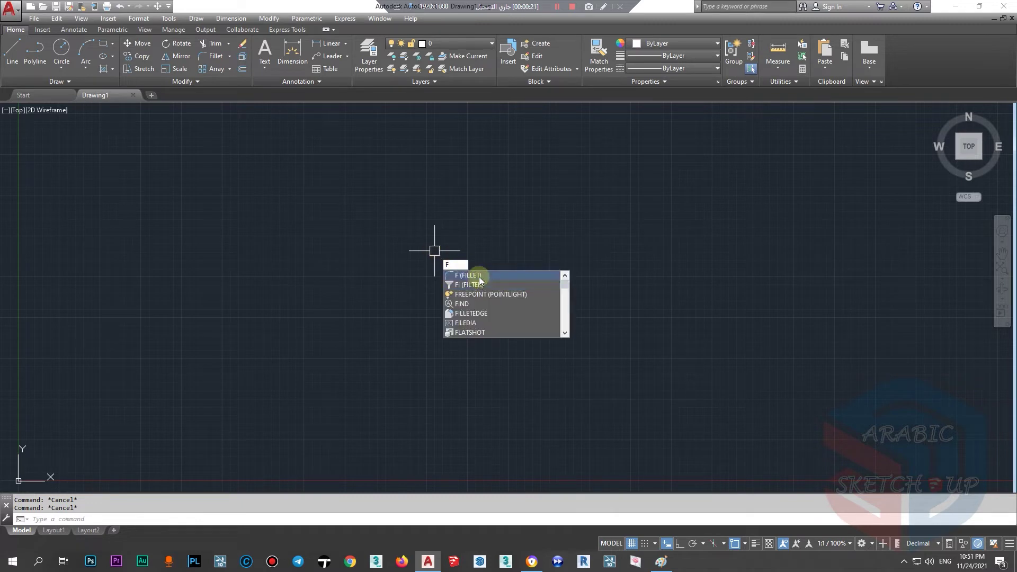
{"action": "key", "text": "Escape"}
- In Paint, sketch two L-shaped corners with diagonal chamfer strokes
{"action": "left_click", "coordinate": [661, 561]}
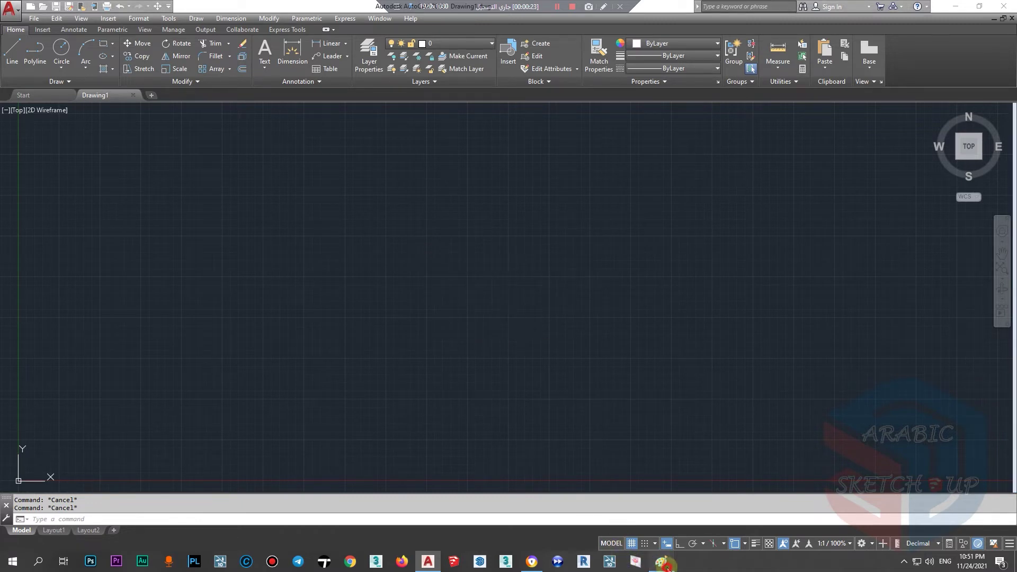
{"action": "left_click_drag", "start_coordinate": [442, 207], "coordinate": [572, 198]}
{"action": "left_click_drag", "start_coordinate": [441, 206], "coordinate": [438, 255]}
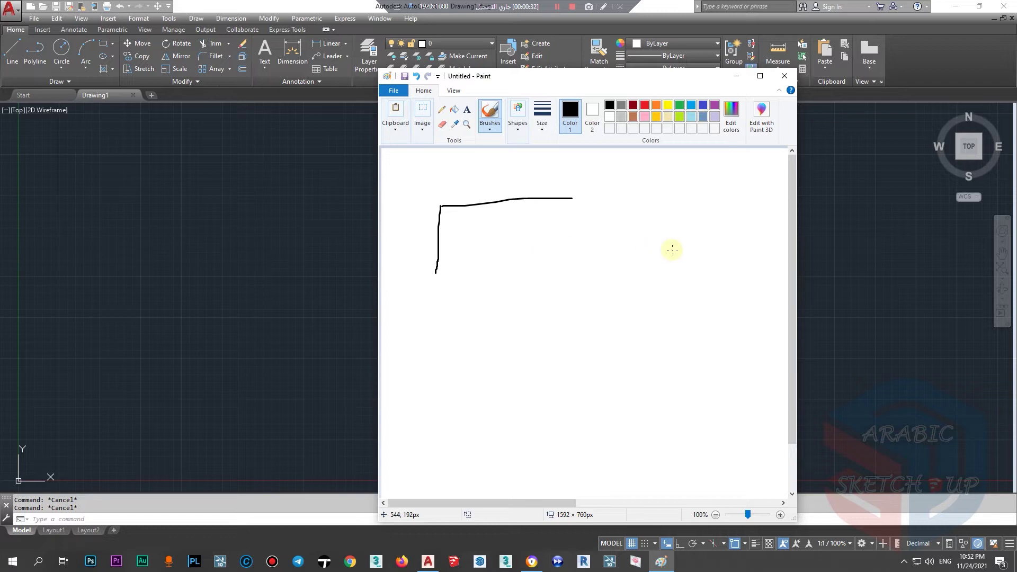
{"action": "left_click_drag", "start_coordinate": [469, 200], "coordinate": [424, 232]}
{"action": "left_click_drag", "start_coordinate": [457, 201], "coordinate": [467, 201]}
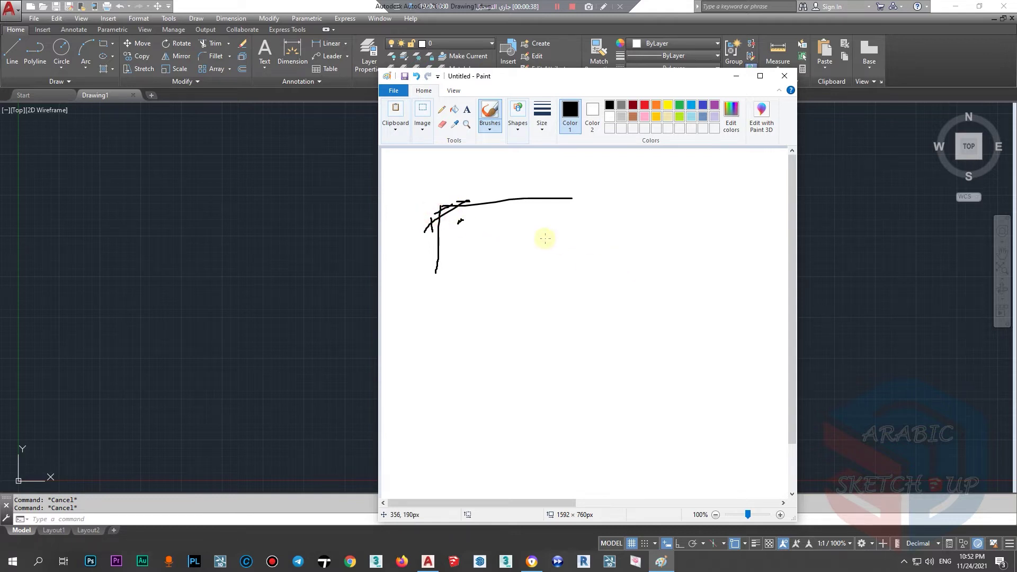
{"action": "left_click_drag", "start_coordinate": [670, 252], "coordinate": [561, 252]}
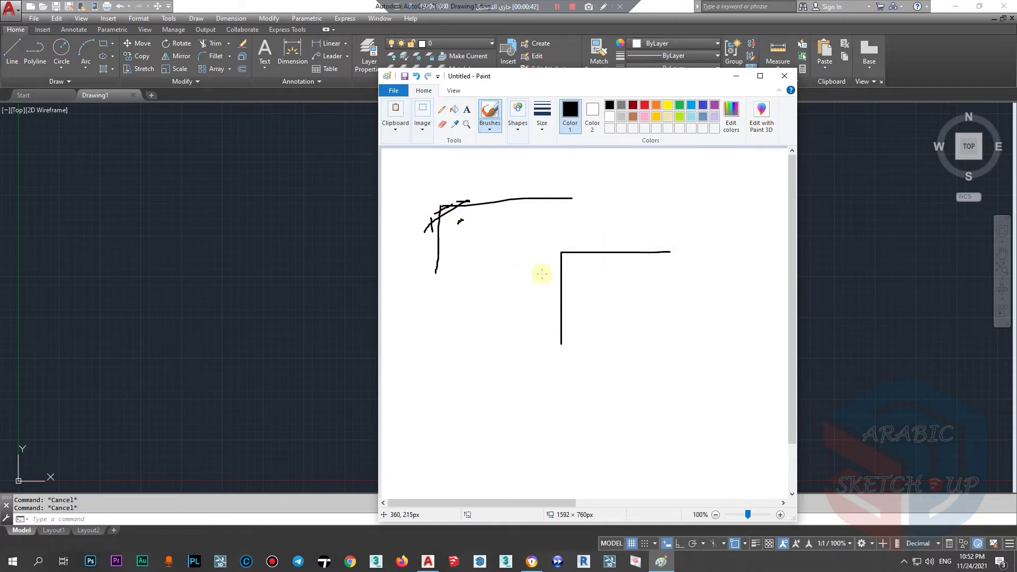
{"action": "left_click_drag", "start_coordinate": [568, 269], "coordinate": [592, 244]}
- Sketch a rounded corner and a slanted step in Paint, then return to AutoCAD
{"action": "left_click_drag", "start_coordinate": [477, 276], "coordinate": [483, 304]}
{"action": "left_click_drag", "start_coordinate": [560, 257], "coordinate": [554, 292]}
{"action": "mouse_move", "coordinate": [569, 255]}
{"action": "left_mouse_down"}
{"action": "mouse_move", "coordinate": [610, 255]}
{"action": "mouse_move", "coordinate": [590, 279]}
{"action": "mouse_move", "coordinate": [559, 288]}
{"action": "left_mouse_up"}
{"action": "left_click_drag", "start_coordinate": [670, 365], "coordinate": [610, 367]}
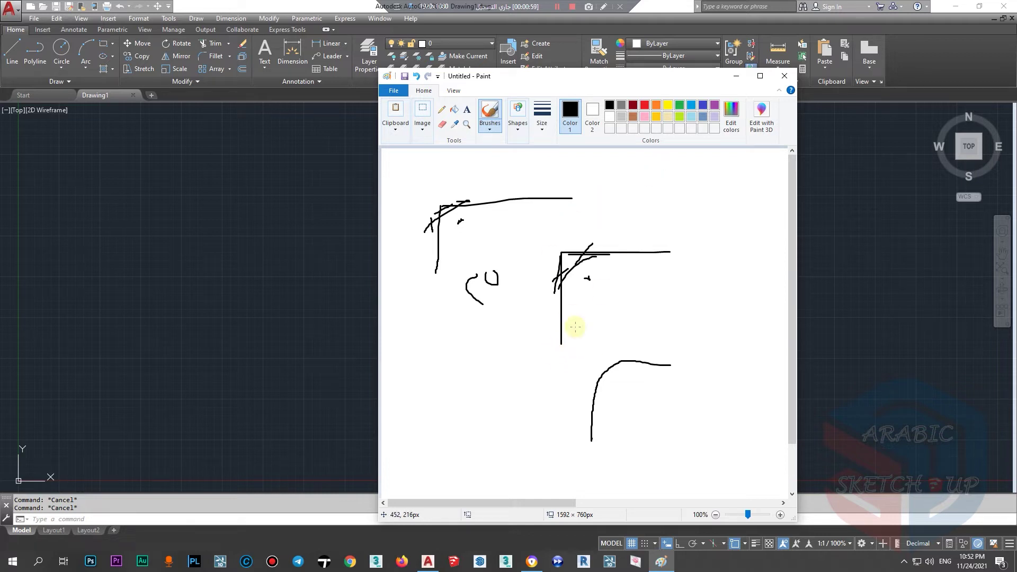
{"action": "mouse_move", "coordinate": [551, 356]}
{"action": "left_mouse_down"}
{"action": "mouse_move", "coordinate": [409, 392]}
{"action": "mouse_move", "coordinate": [404, 478]}
{"action": "left_mouse_up"}
{"action": "left_click_drag", "start_coordinate": [430, 392], "coordinate": [382, 446]}
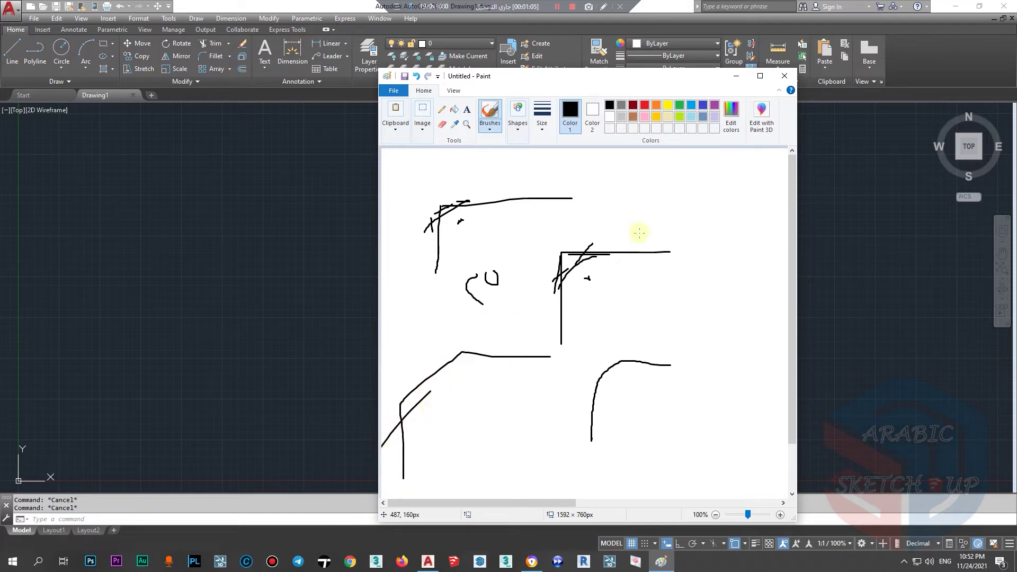
{"action": "left_click", "coordinate": [736, 75]}
{"action": "left_click", "coordinate": [18, 49]}
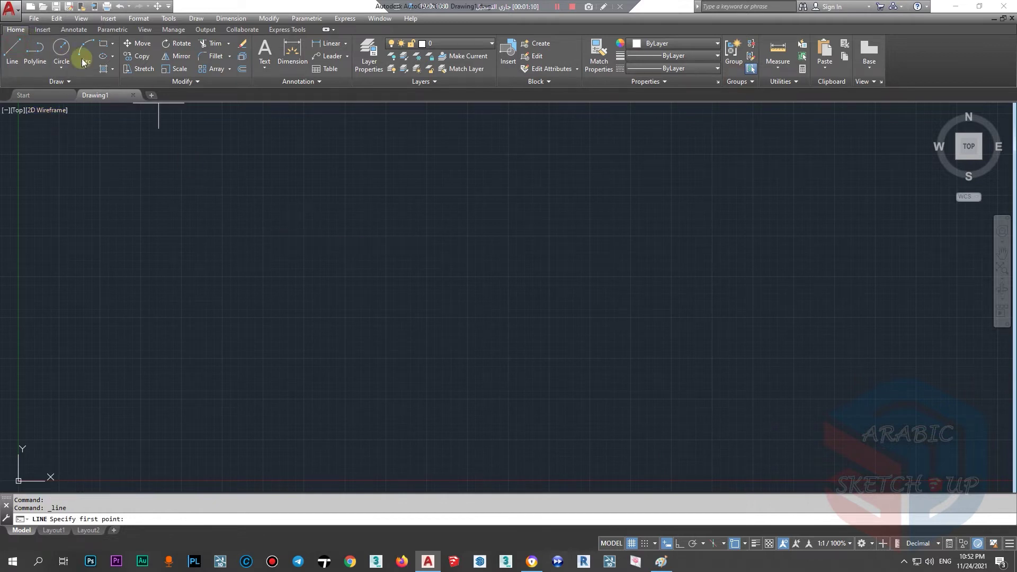
- Draw a rectangle by picking two opposite corners
{"action": "left_click", "coordinate": [103, 44]}
{"action": "left_click", "coordinate": [196, 341]}
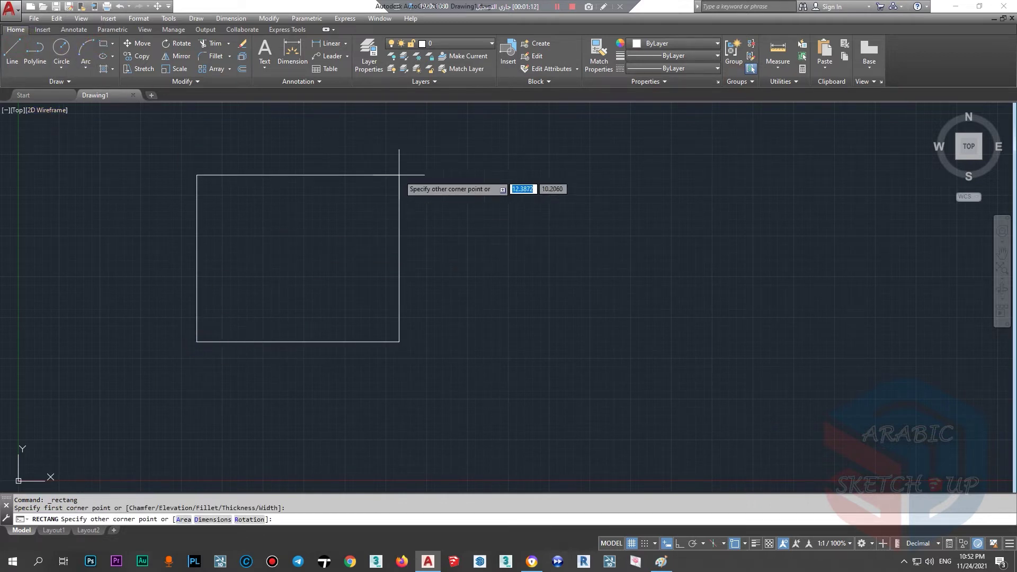
{"action": "left_click", "coordinate": [416, 171]}
{"action": "scroll", "coordinate": [395, 257], "scroll_direction": "down", "scroll_amount": 2}
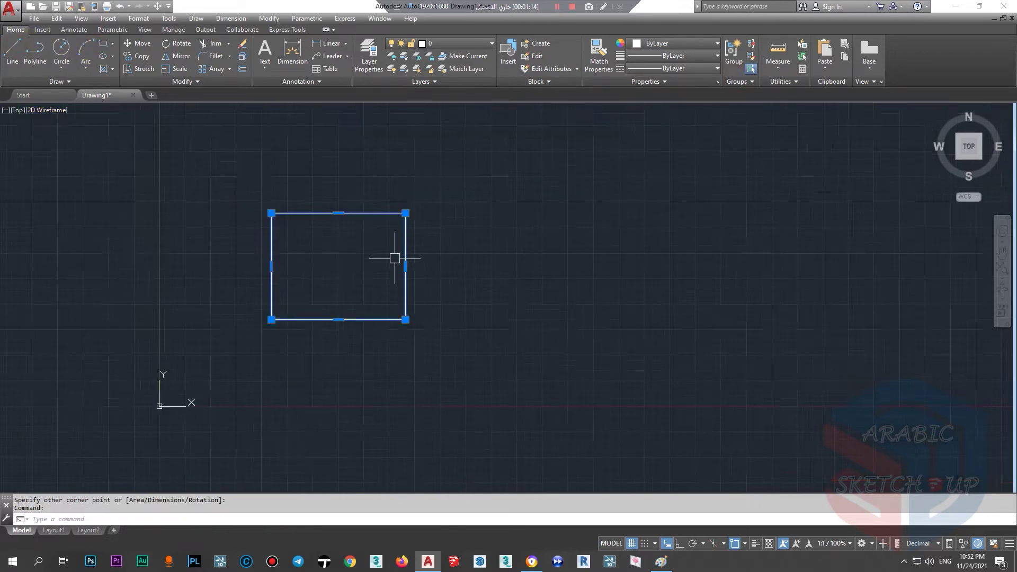
{"action": "scroll", "coordinate": [396, 217], "scroll_direction": "up", "scroll_amount": 4}
{"action": "key", "text": "Escape"}
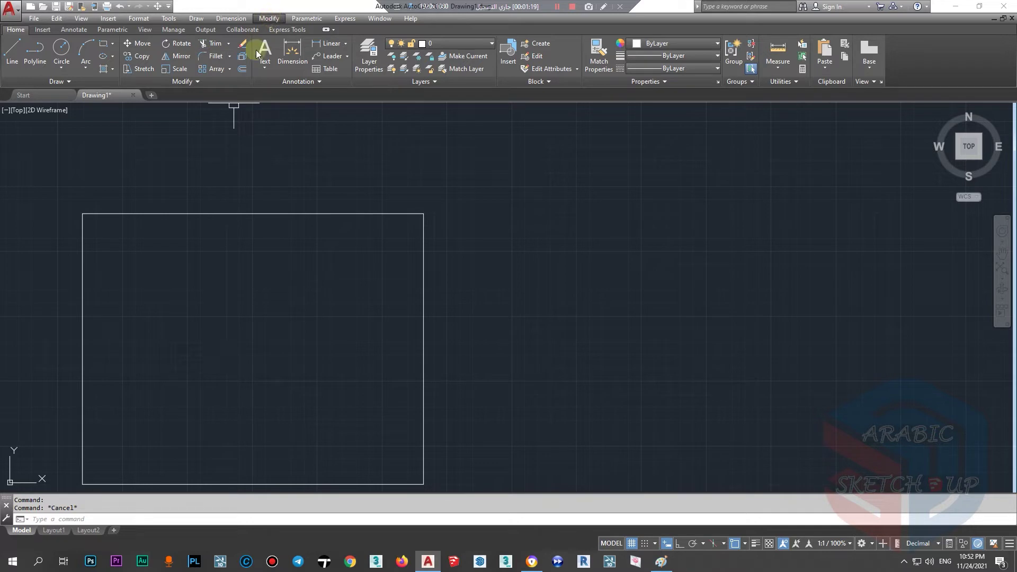
- Start Fillet with the F alias, zoom out, then cancel it
{"action": "type", "text": "f"}
{"action": "key", "text": "Return"}
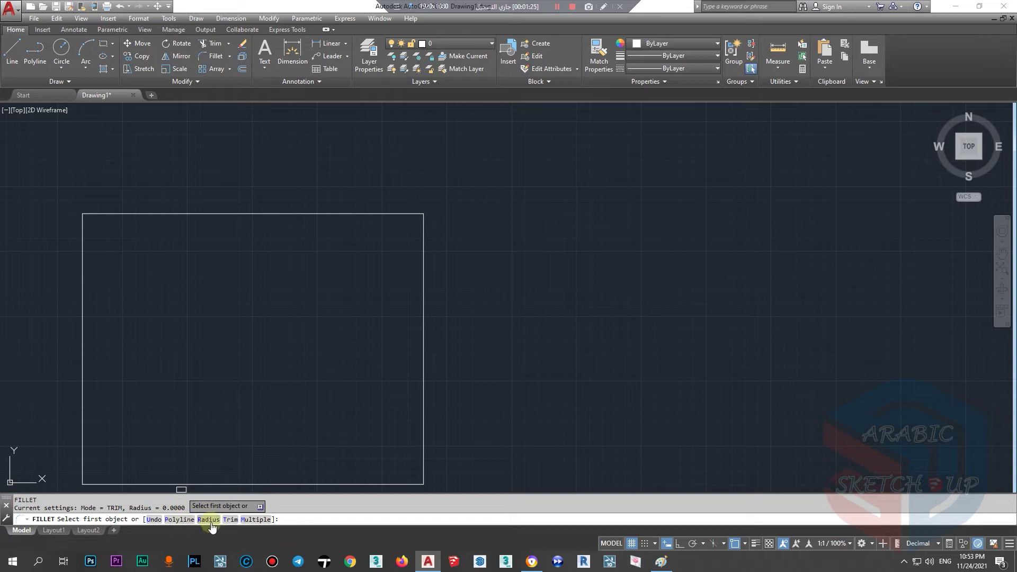
{"action": "scroll", "coordinate": [204, 344], "scroll_direction": "down", "scroll_amount": 4}
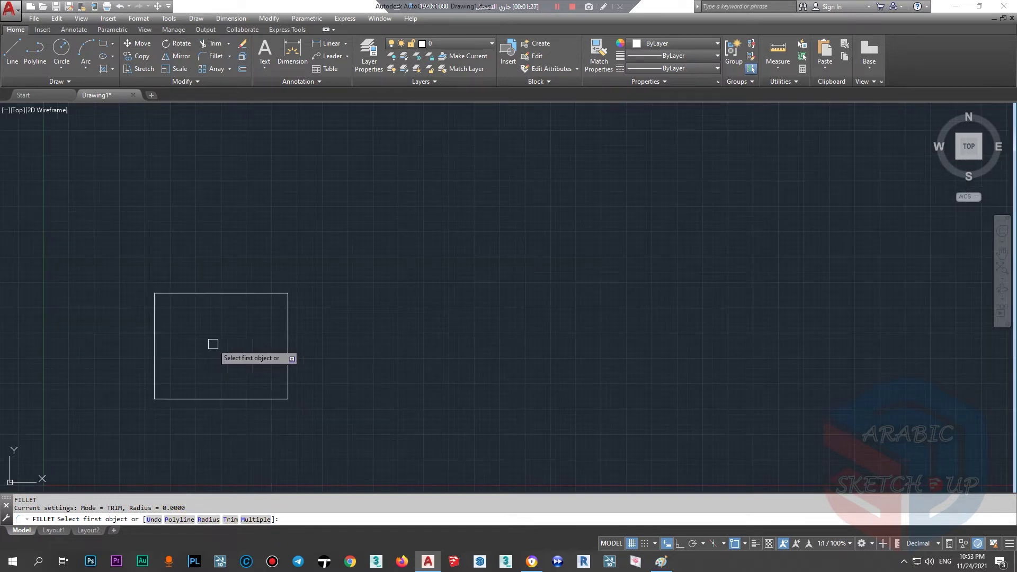
{"action": "key", "text": "Escape"}
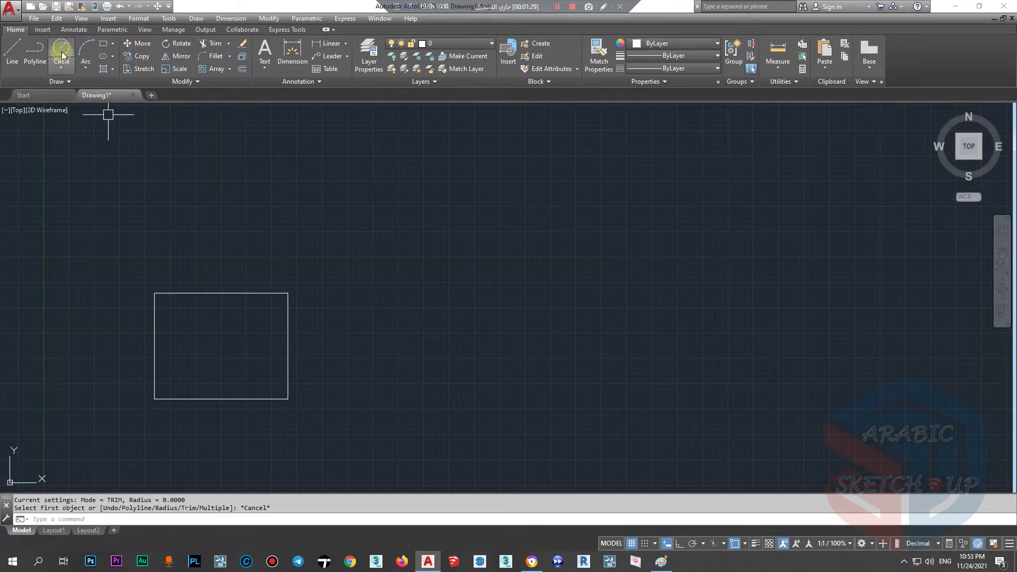
- Draw a six-segment open polyline through seven points beside the rectangle
{"action": "left_click", "coordinate": [35, 51]}
{"action": "left_click", "coordinate": [441, 367]}
{"action": "left_click", "coordinate": [449, 240]}
{"action": "left_click", "coordinate": [542, 216]}
{"action": "left_click", "coordinate": [563, 157]}
{"action": "left_click", "coordinate": [462, 140]}
{"action": "left_click", "coordinate": [331, 200]}
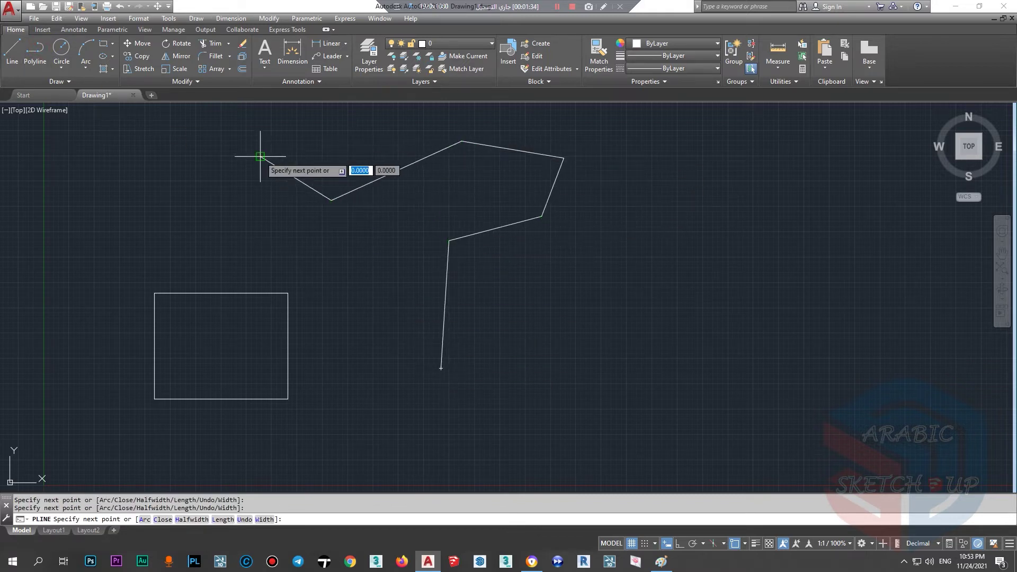
{"action": "left_click", "coordinate": [261, 156]}
{"action": "key", "text": "Escape"}
{"action": "left_click", "coordinate": [318, 190]}
{"action": "key", "text": "Escape"}
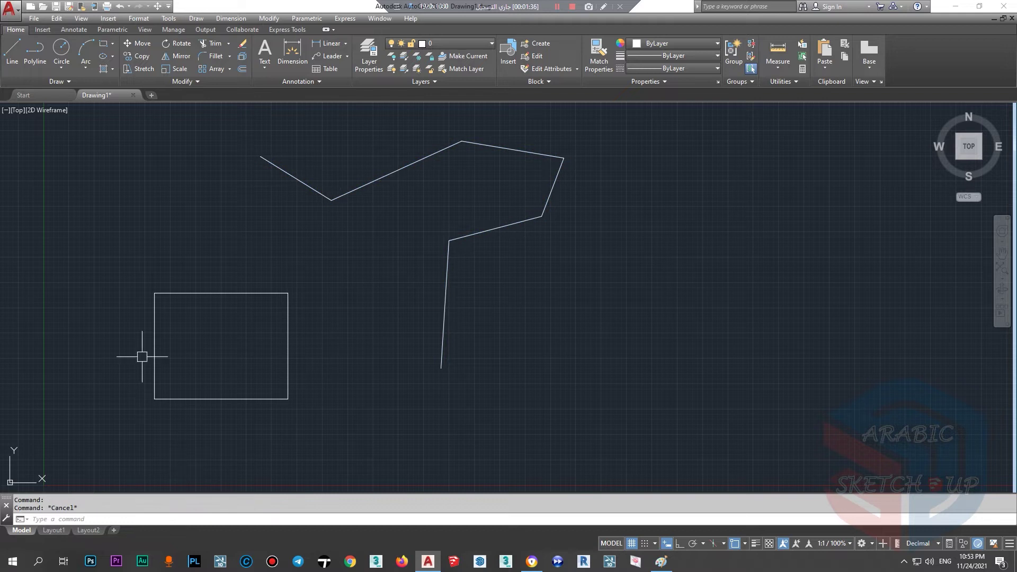
- Fillet all five polyline corners at radius 0, leaving them sharp
{"action": "left_click", "coordinate": [210, 54]}
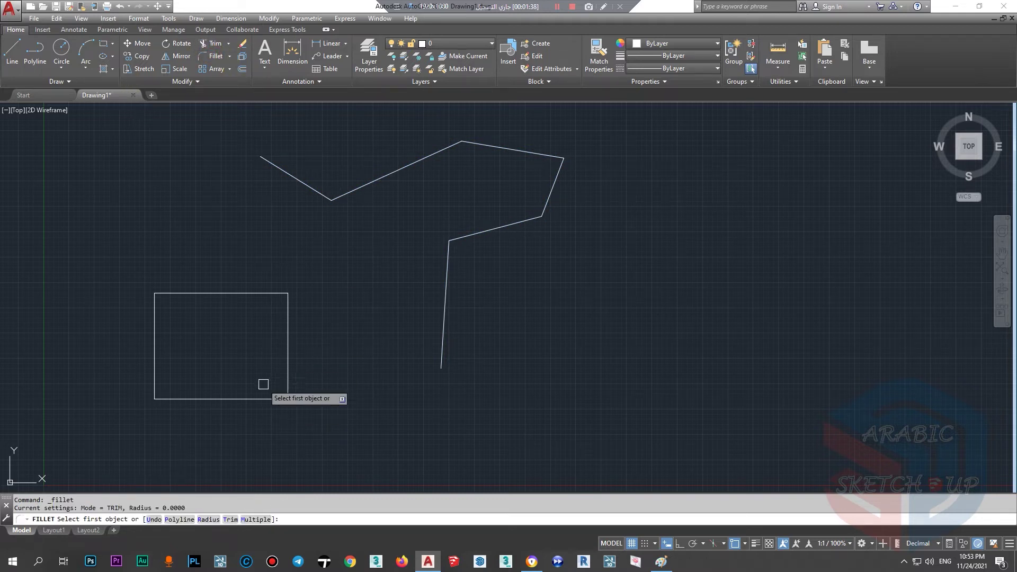
{"action": "left_click", "coordinate": [183, 525]}
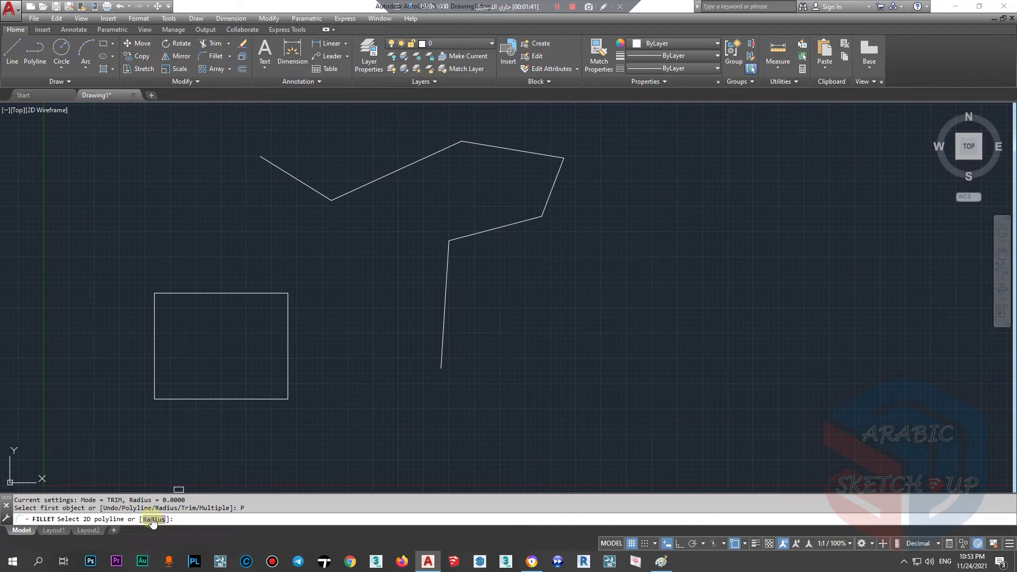
{"action": "left_click", "coordinate": [442, 313]}
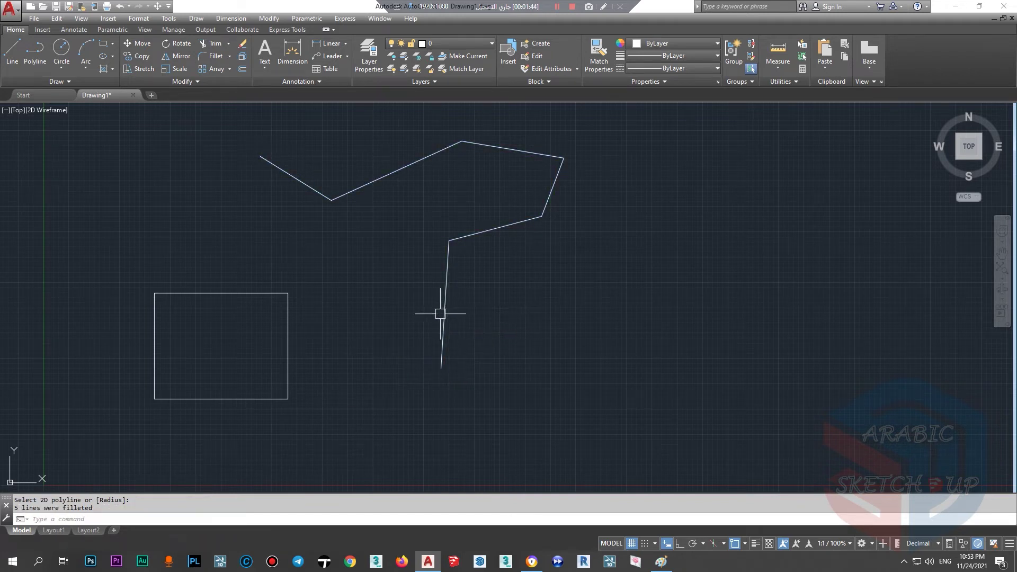
{"action": "key", "text": "Escape"}
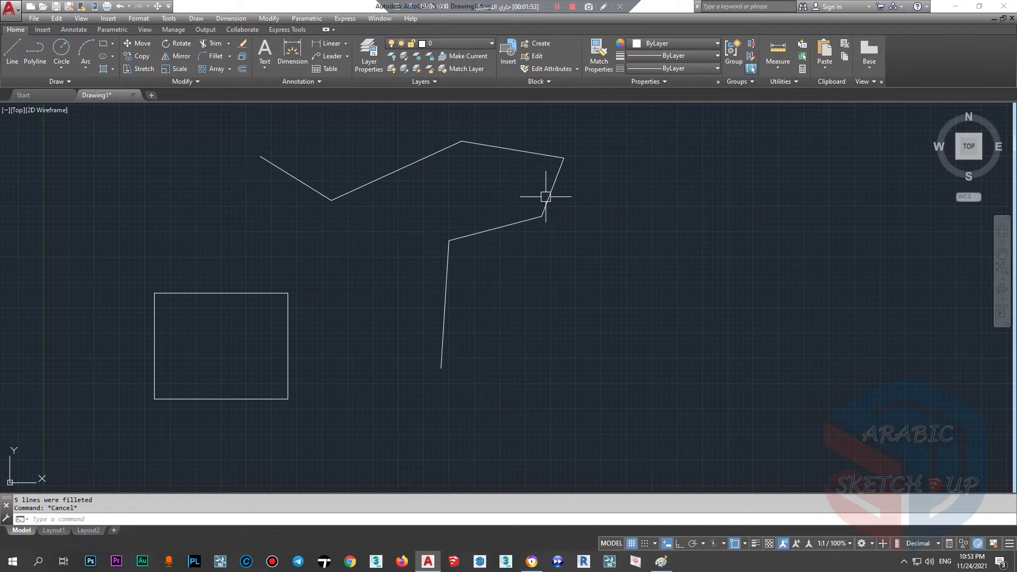
{"action": "scroll", "coordinate": [475, 155], "scroll_direction": "up", "scroll_amount": 2}
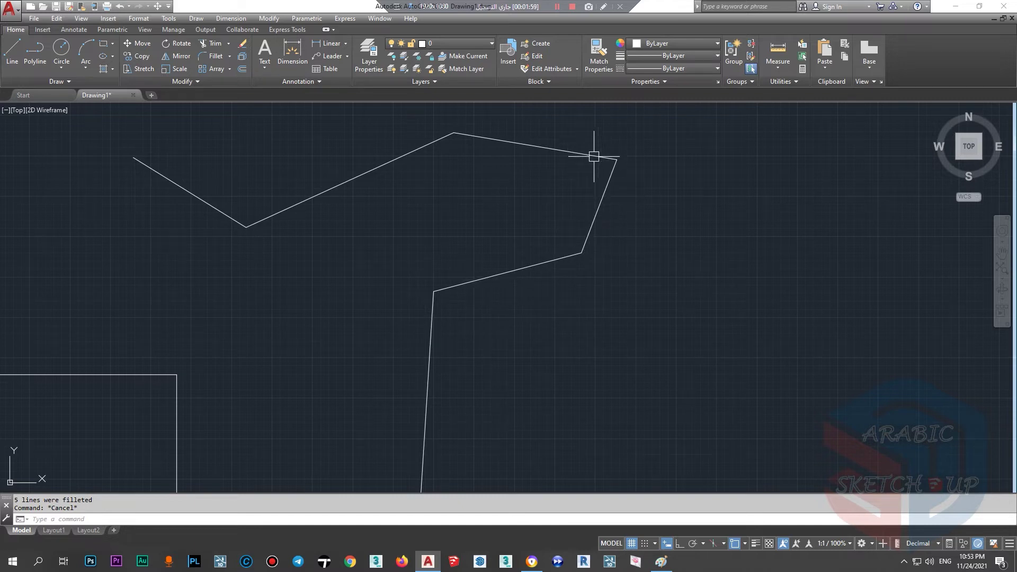
{"action": "key", "text": "Return"}
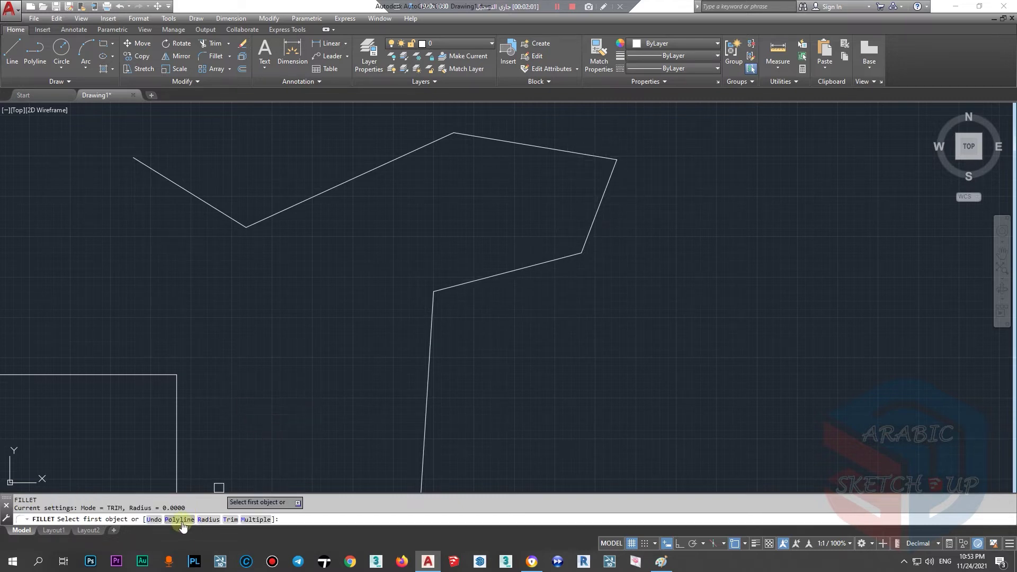
- Round all five polyline corners with a fillet radius of 2
{"action": "left_click", "coordinate": [177, 520]}
{"action": "type", "text": "2"}
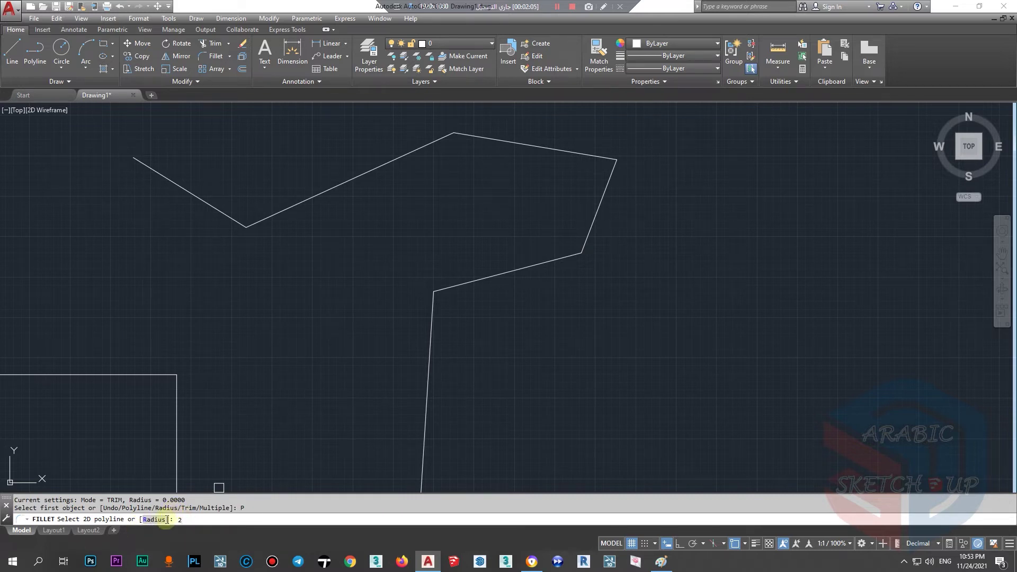
{"action": "key", "text": "Return"}
{"action": "left_click", "coordinate": [153, 519]}
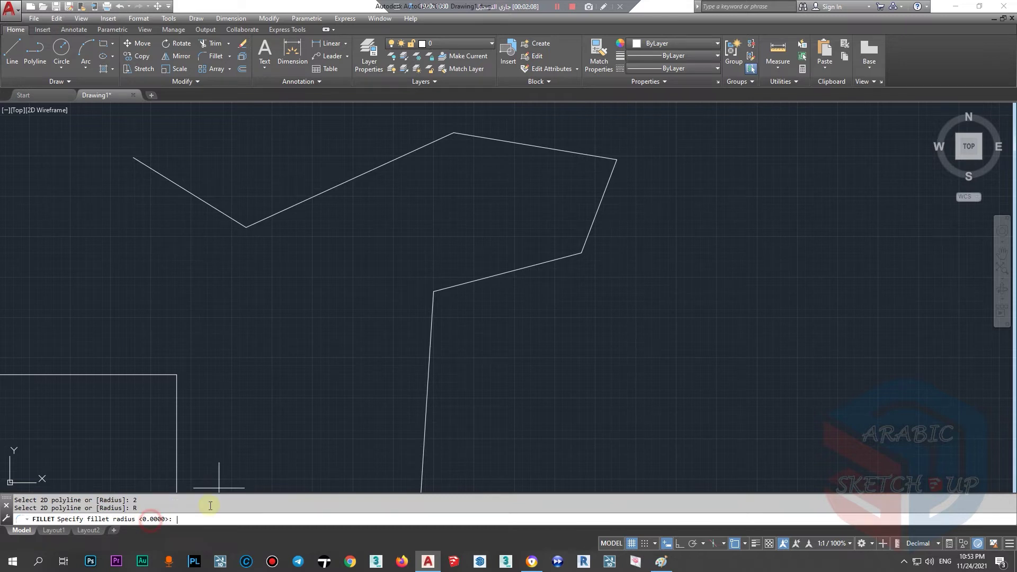
{"action": "type", "text": "2"}
{"action": "key", "text": "Return"}
{"action": "left_click", "coordinate": [430, 333]}
{"action": "scroll", "coordinate": [466, 297], "scroll_direction": "up", "scroll_amount": 3}
{"action": "scroll", "coordinate": [443, 340], "scroll_direction": "down", "scroll_amount": 3}
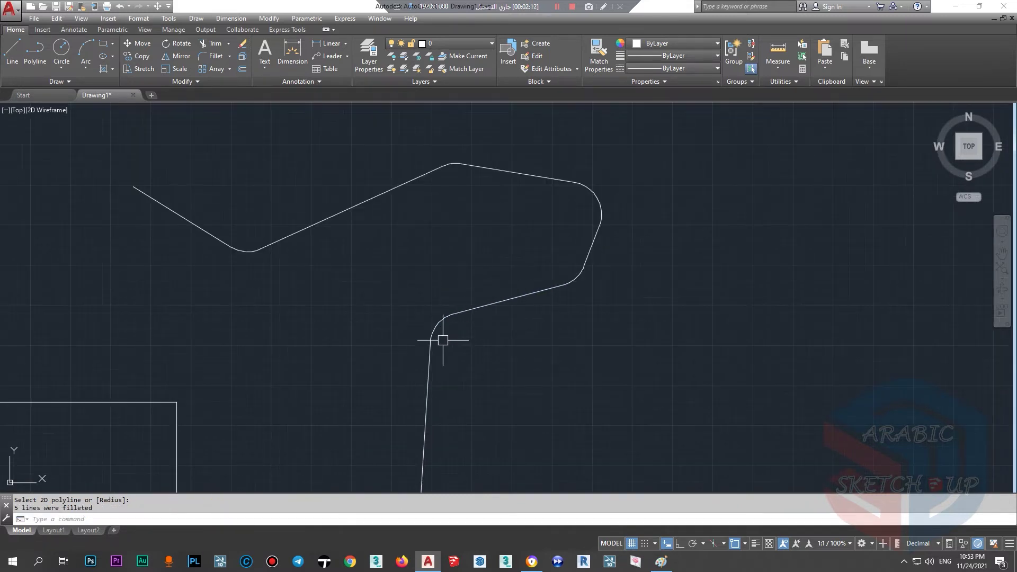
{"action": "left_click", "coordinate": [436, 323]}
{"action": "scroll", "coordinate": [413, 257], "scroll_direction": "down", "scroll_amount": 4}
{"action": "key", "text": "Escape"}
{"action": "scroll", "coordinate": [418, 239], "scroll_direction": "up", "scroll_amount": 2}
{"action": "scroll", "coordinate": [366, 253], "scroll_direction": "up", "scroll_amount": 2}
- Undo the rounding and paste a copy of the sharp polyline beside the original
{"action": "key", "text": "ctrl+z"}
{"action": "key", "text": "ctrl+z"}
{"action": "left_click", "coordinate": [431, 296]}
{"action": "scroll", "coordinate": [371, 300], "scroll_direction": "down", "scroll_amount": 5}
{"action": "key", "text": "ctrl+c"}
{"action": "key", "text": "ctrl+v"}
{"action": "left_click", "coordinate": [439, 355]}
{"action": "scroll", "coordinate": [471, 296], "scroll_direction": "up", "scroll_amount": 3}
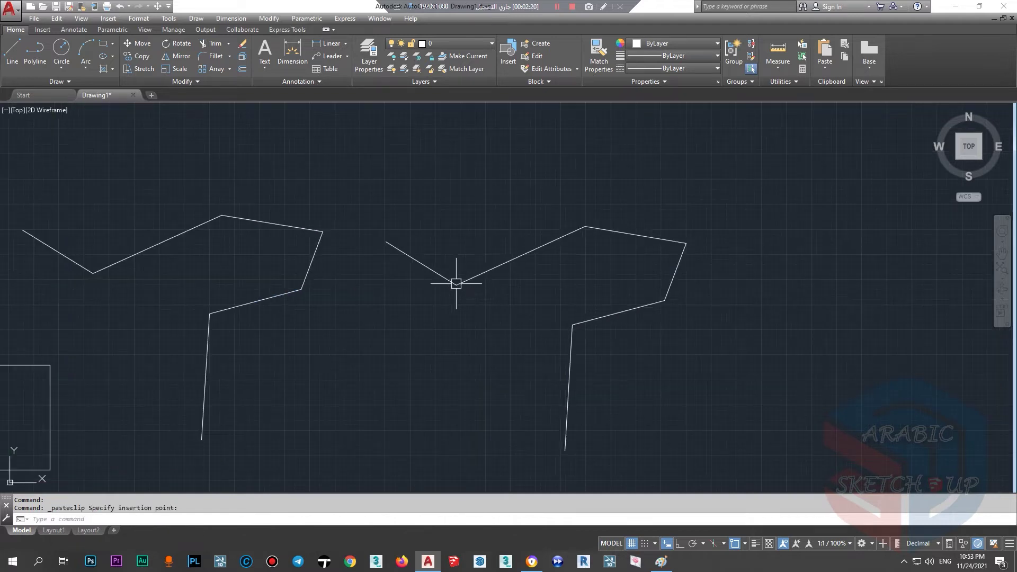
- Fillet the pasted polyline copy's corners at radius 5 with the Polyline option
{"action": "key", "text": "Escape"}
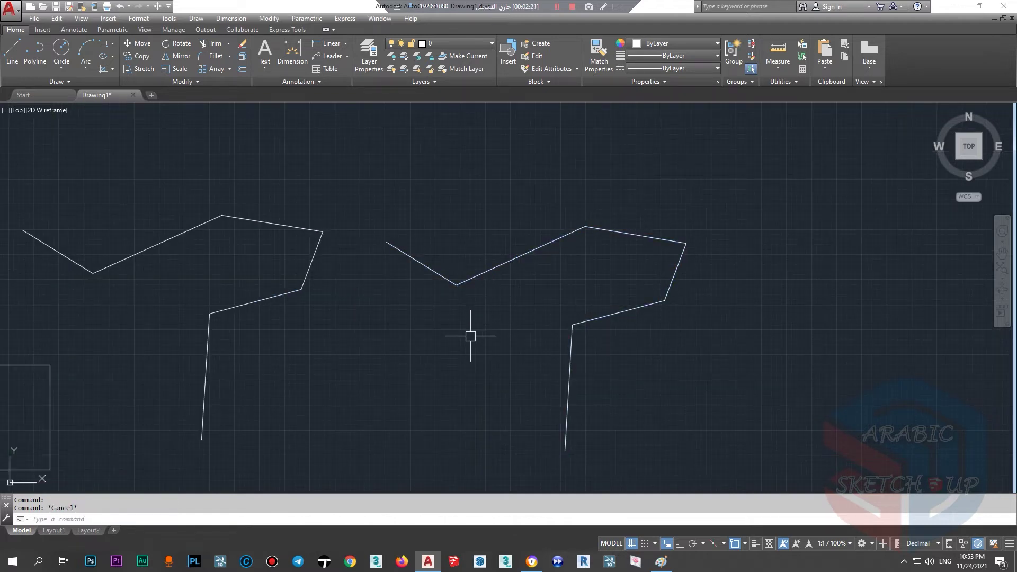
{"action": "type", "text": "f"}
{"action": "key", "text": "Return"}
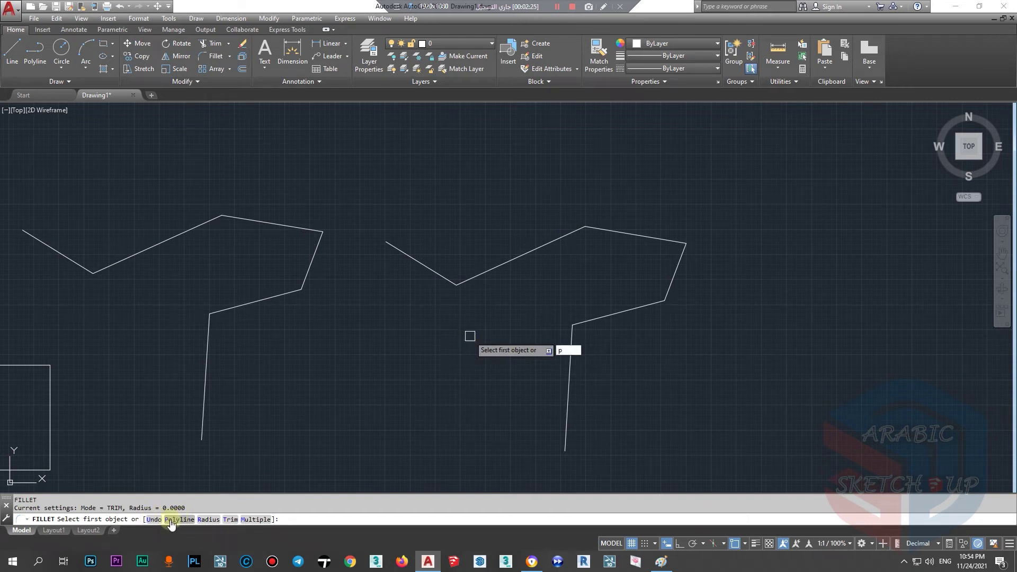
{"action": "key", "text": "Return"}
{"action": "left_click", "coordinate": [154, 519]}
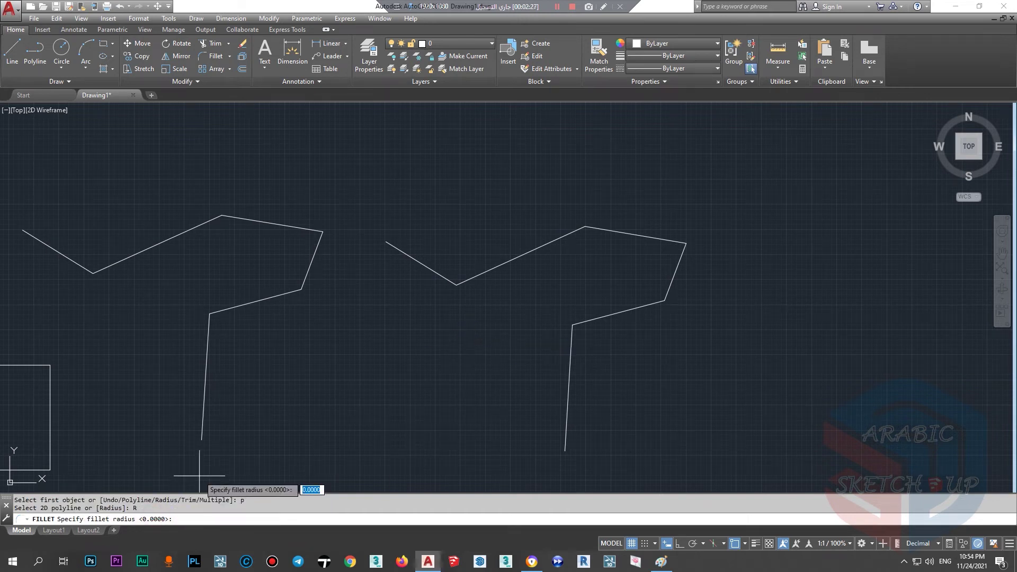
{"action": "key", "text": "Return"}
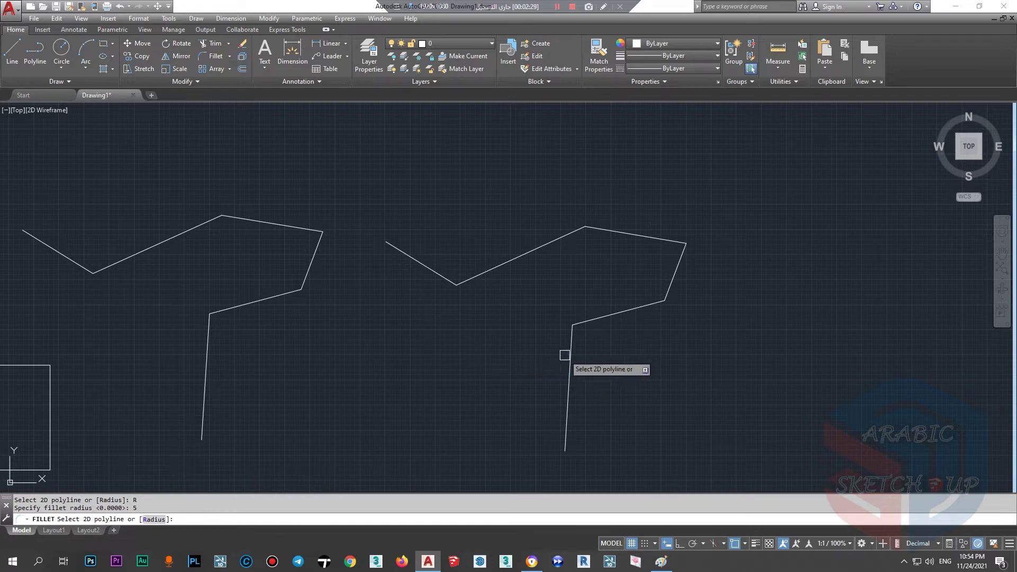
{"action": "left_click", "coordinate": [570, 354]}
{"action": "scroll", "coordinate": [601, 317], "scroll_direction": "down", "scroll_amount": 2}
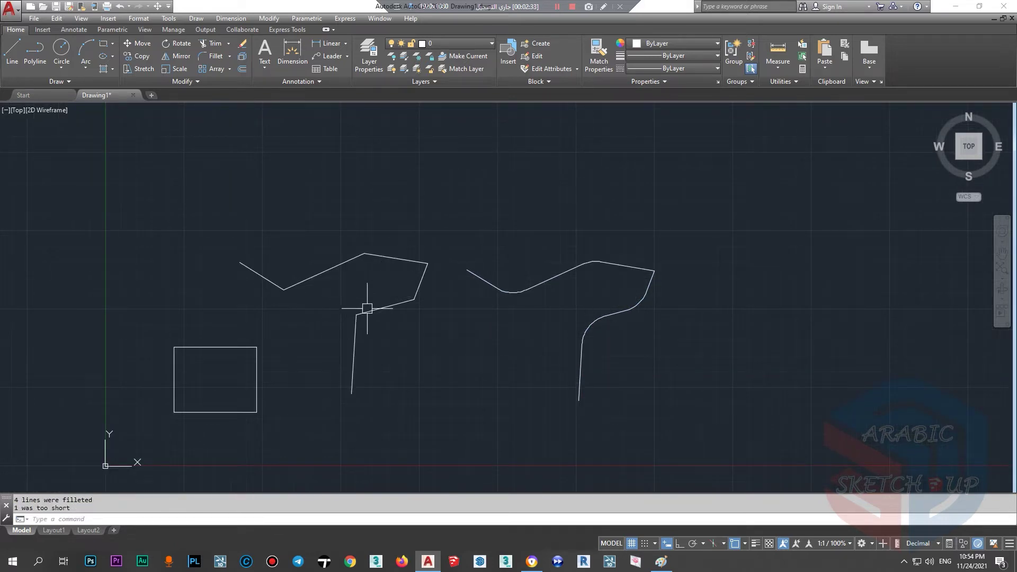
{"action": "scroll", "coordinate": [291, 337], "scroll_direction": "down", "scroll_amount": 1}
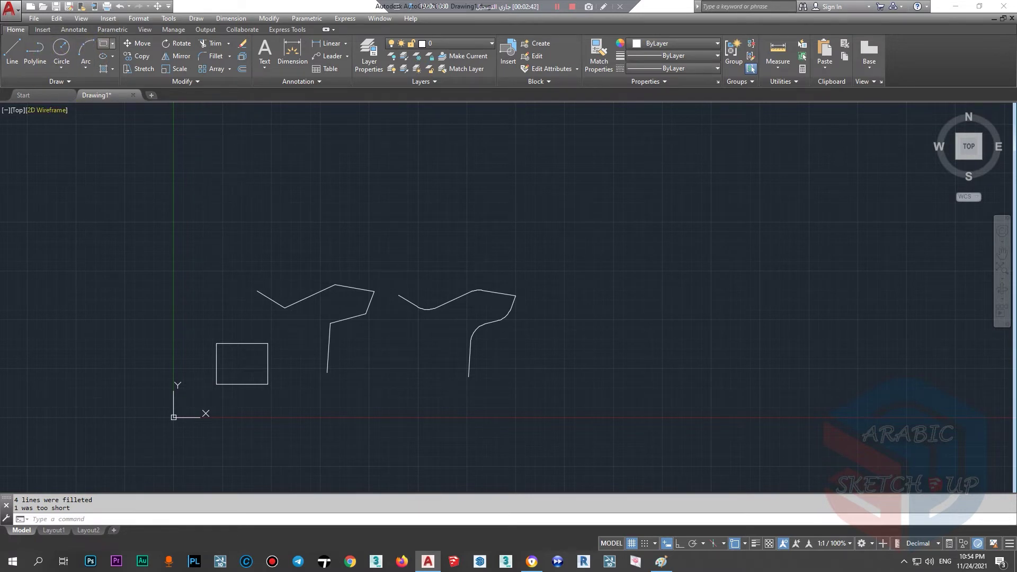
{"action": "scroll", "coordinate": [313, 297], "scroll_direction": "down", "scroll_amount": 2}
{"action": "left_click", "coordinate": [12, 50]}
- Draw a long horizontal line with Ortho on
{"action": "left_click", "coordinate": [197, 184]}
{"action": "key", "text": "F8"}
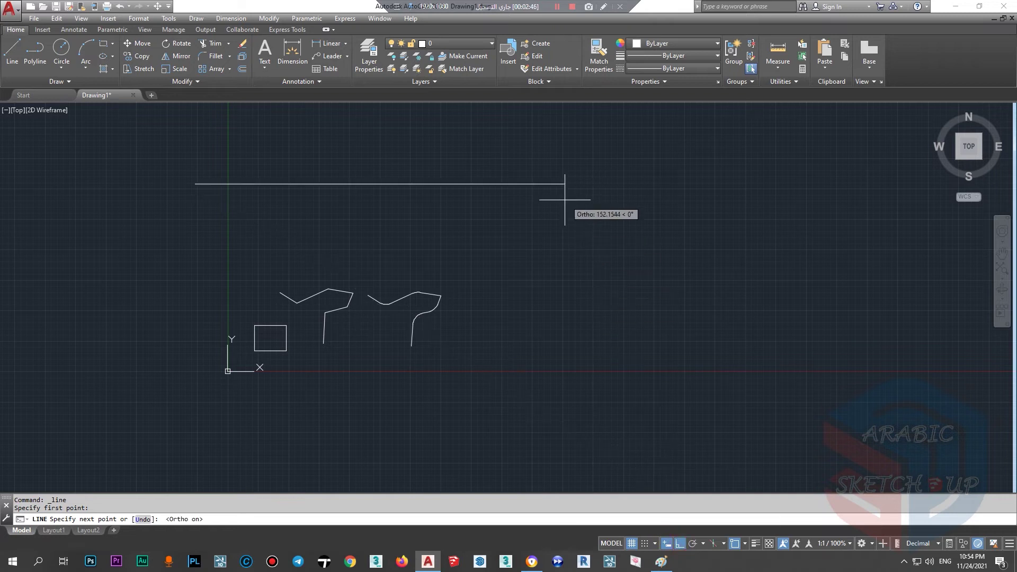
{"action": "left_click", "coordinate": [565, 199]}
{"action": "key", "text": "Return"}
- With Ortho off, draw a zigzag of connected line segments just below it
{"action": "left_click", "coordinate": [12, 50]}
{"action": "scroll", "coordinate": [223, 194], "scroll_direction": "up", "scroll_amount": 2}
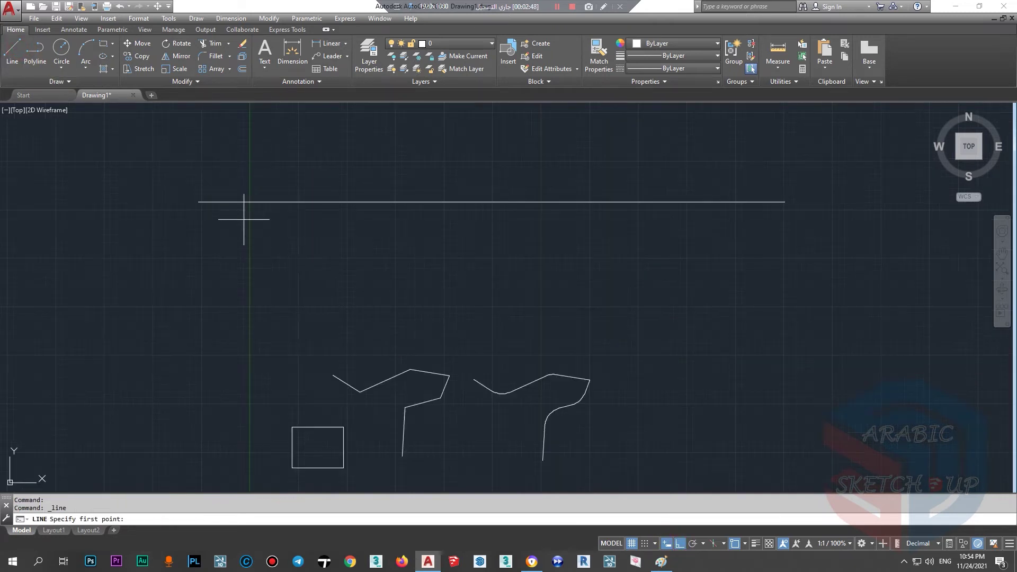
{"action": "left_click", "coordinate": [200, 241]}
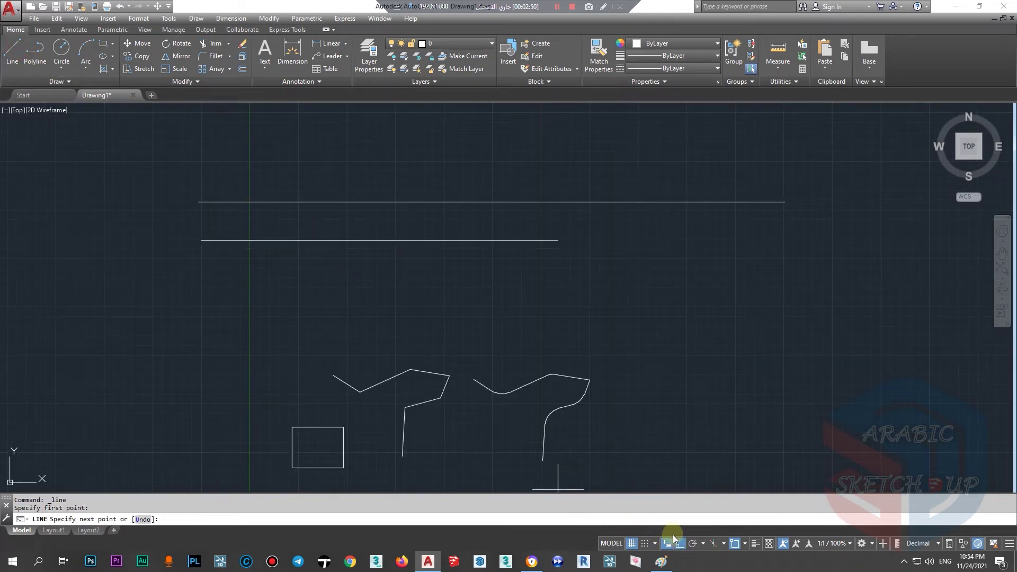
{"action": "left_click", "coordinate": [680, 543]}
{"action": "left_click", "coordinate": [320, 242]}
{"action": "left_click", "coordinate": [337, 275]}
{"action": "left_click", "coordinate": [385, 241]}
{"action": "left_click", "coordinate": [484, 241]}
{"action": "left_click", "coordinate": [495, 260]}
{"action": "left_click", "coordinate": [566, 240]}
{"action": "left_click", "coordinate": [619, 261]}
{"action": "left_click", "coordinate": [693, 240]}
{"action": "left_click", "coordinate": [785, 247]}
{"action": "left_click", "coordinate": [870, 227]}
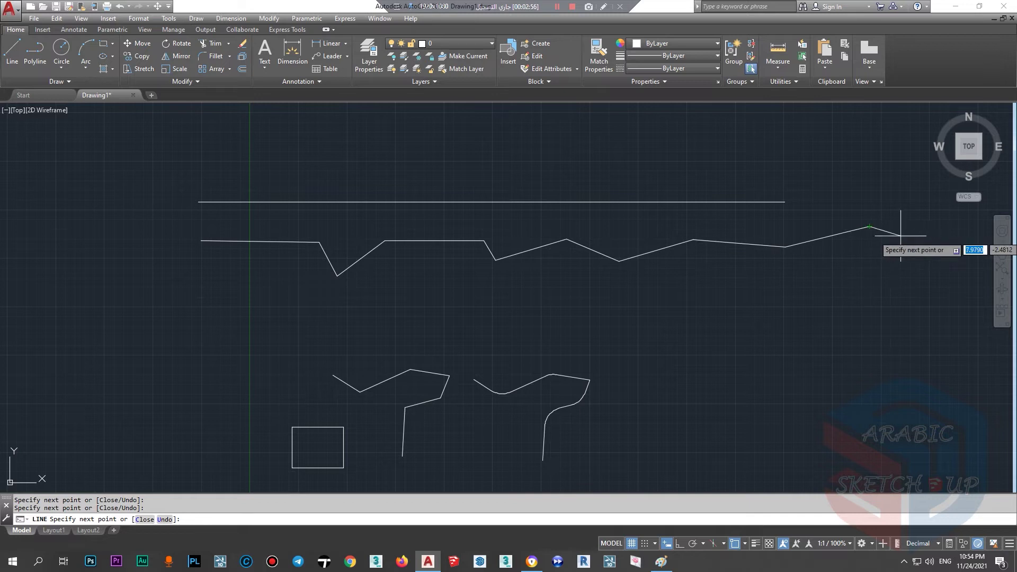
{"action": "key", "text": "Escape"}
{"action": "left_click", "coordinate": [212, 56]}
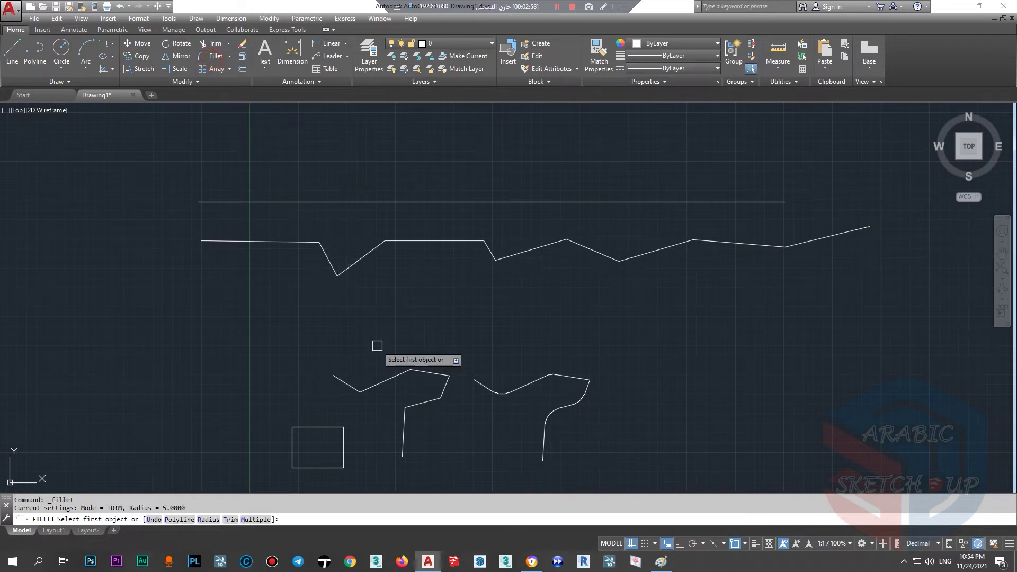
{"action": "key", "text": "Escape"}
- Join all the zigzag line segments into a single polyline
{"action": "left_click", "coordinate": [335, 260]}
{"action": "scroll", "coordinate": [318, 268], "scroll_direction": "down", "scroll_amount": 2}
{"action": "left_click", "coordinate": [613, 297]}
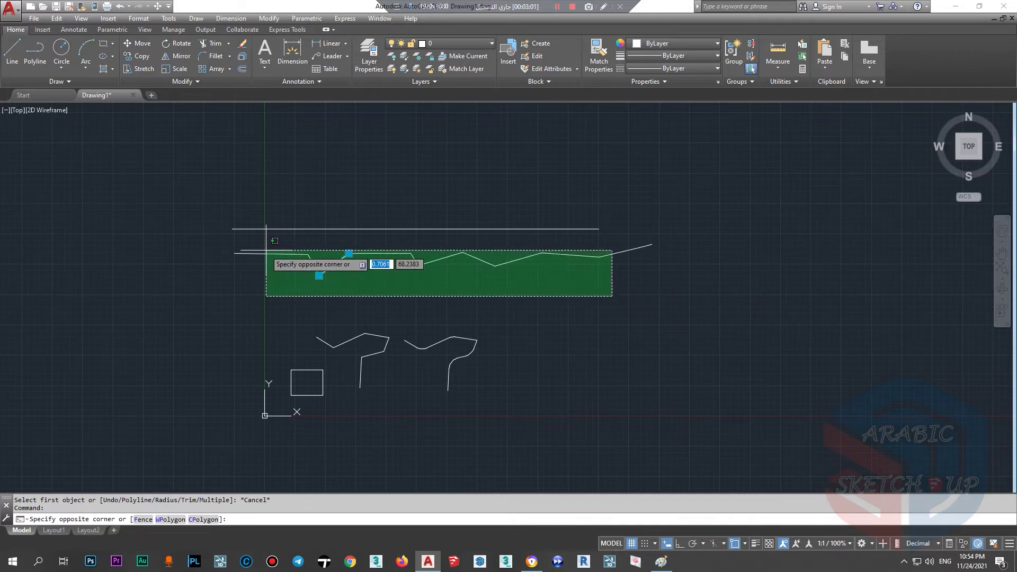
{"action": "left_click", "coordinate": [266, 252]}
{"action": "left_click", "coordinate": [662, 256]}
{"action": "left_click", "coordinate": [651, 232]}
{"action": "key", "text": "Return"}
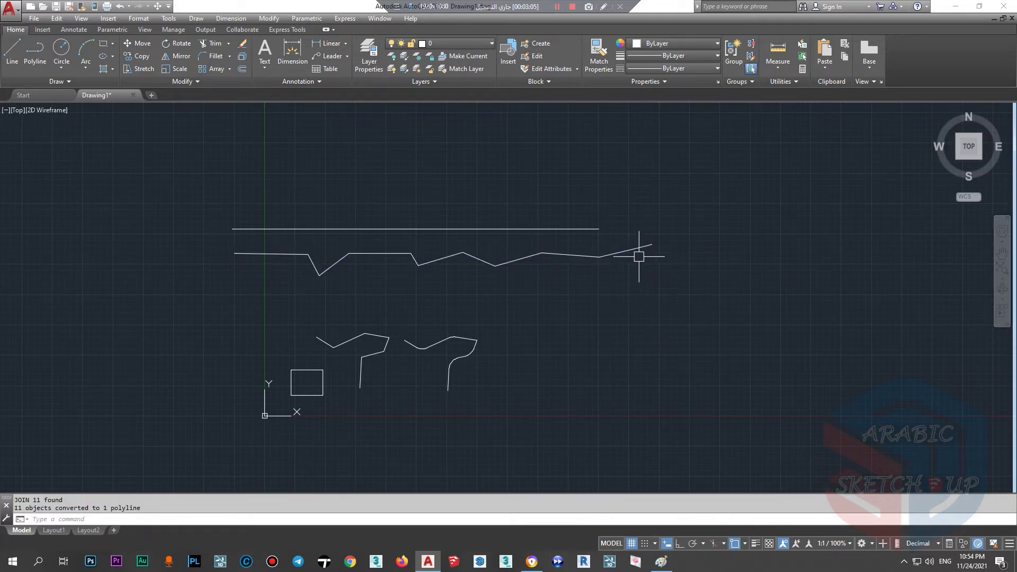
{"action": "key", "text": "Escape"}
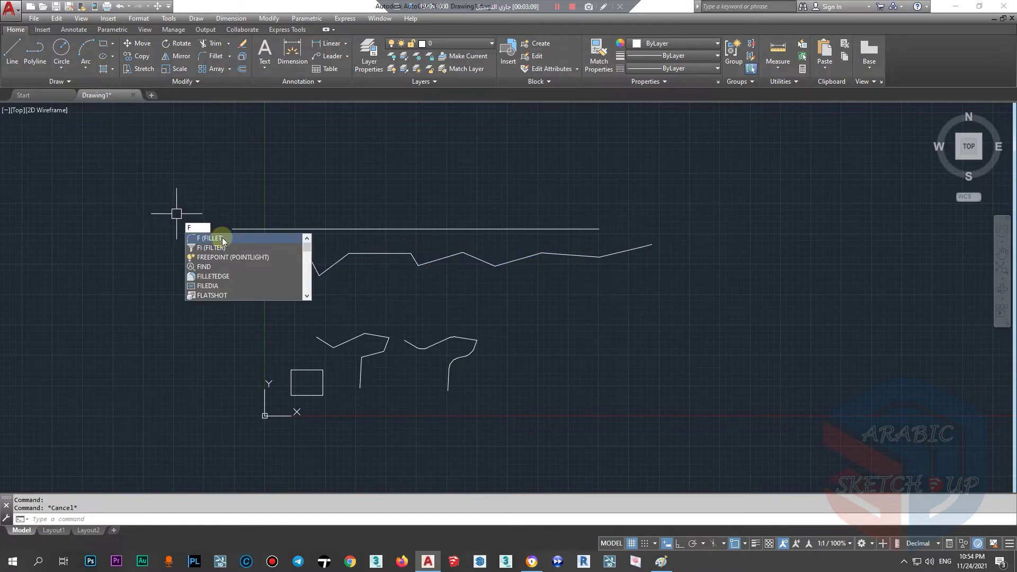
- Round every corner of the joined zigzag with a fillet radius of 2
{"action": "left_click", "coordinate": [222, 233]}
{"action": "left_click", "coordinate": [176, 522]}
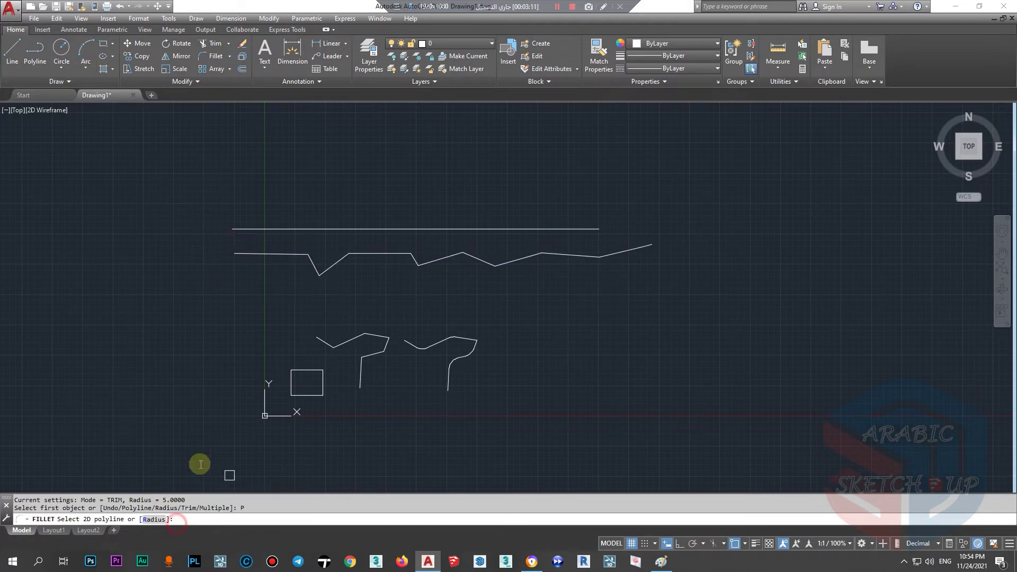
{"action": "left_click", "coordinate": [154, 520]}
{"action": "type", "text": "2"}
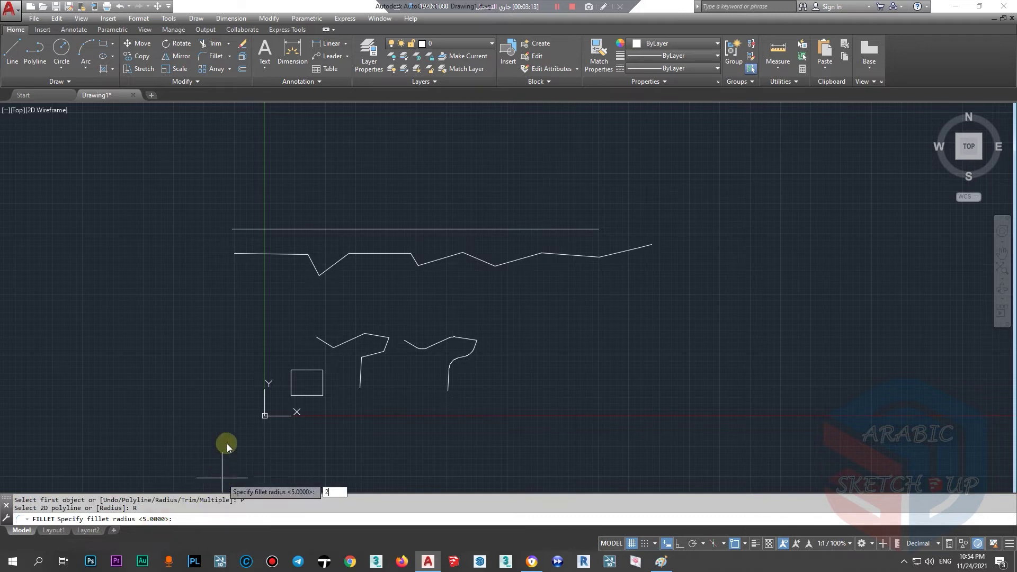
{"action": "key", "text": "Return"}
{"action": "left_click", "coordinate": [317, 273]}
{"action": "scroll", "coordinate": [328, 265], "scroll_direction": "up", "scroll_amount": 2}
{"action": "scroll", "coordinate": [341, 256], "scroll_direction": "up", "scroll_amount": 2}
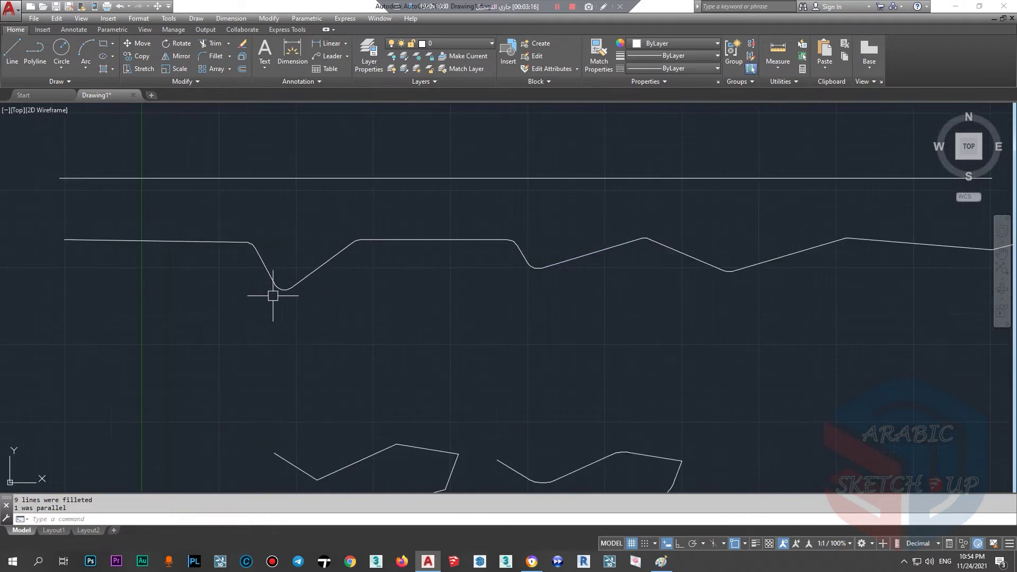
{"action": "scroll", "coordinate": [371, 249], "scroll_direction": "up", "scroll_amount": 5}
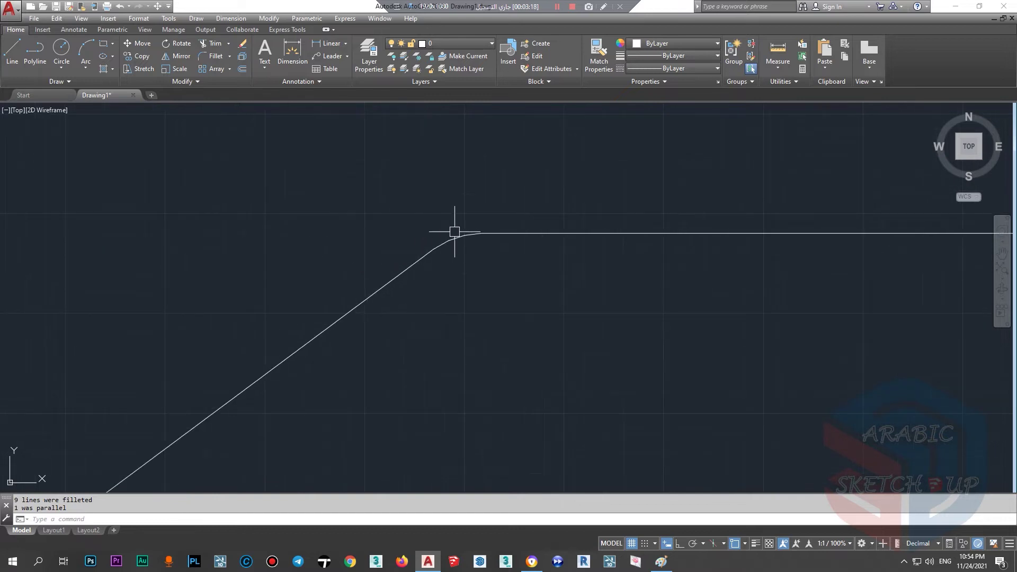
{"action": "scroll", "coordinate": [403, 231], "scroll_direction": "down", "scroll_amount": 4}
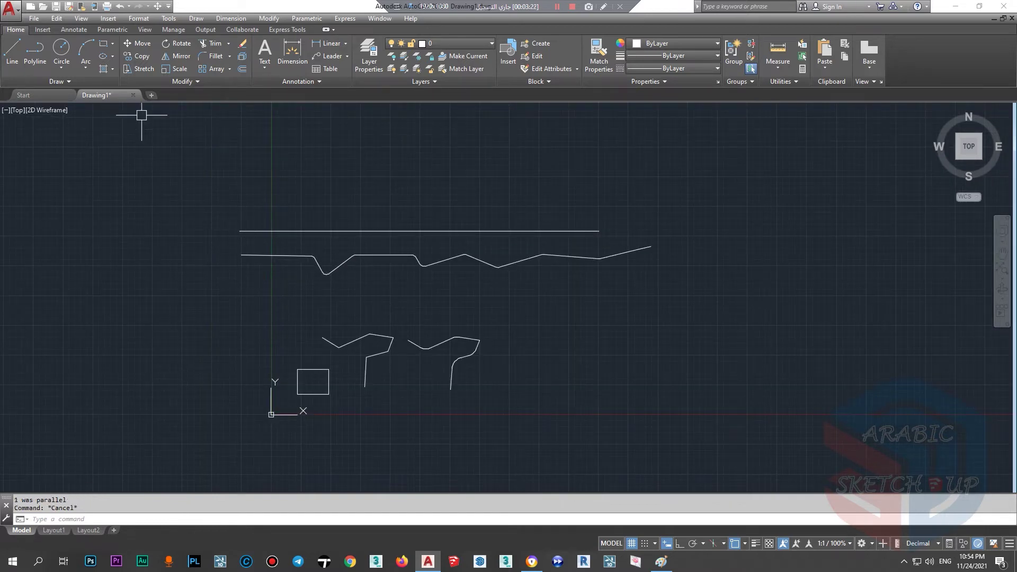
- Draw a larger rectangle at the left of the drawing
{"action": "left_click", "coordinate": [103, 43]}
{"action": "left_click", "coordinate": [99, 423]}
{"action": "left_click", "coordinate": [206, 335]}
{"action": "left_click", "coordinate": [207, 371]}
{"action": "scroll", "coordinate": [46, 416], "scroll_direction": "up", "scroll_amount": 3}
- Fillet all four corners of the large rectangle at radius 7
{"action": "key", "text": "Escape"}
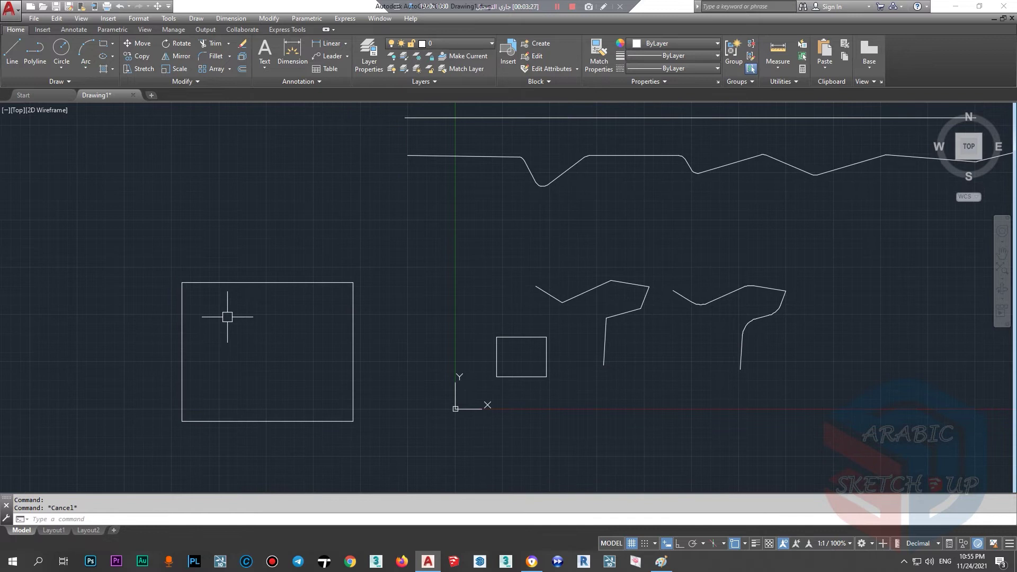
{"action": "type", "text": "f"}
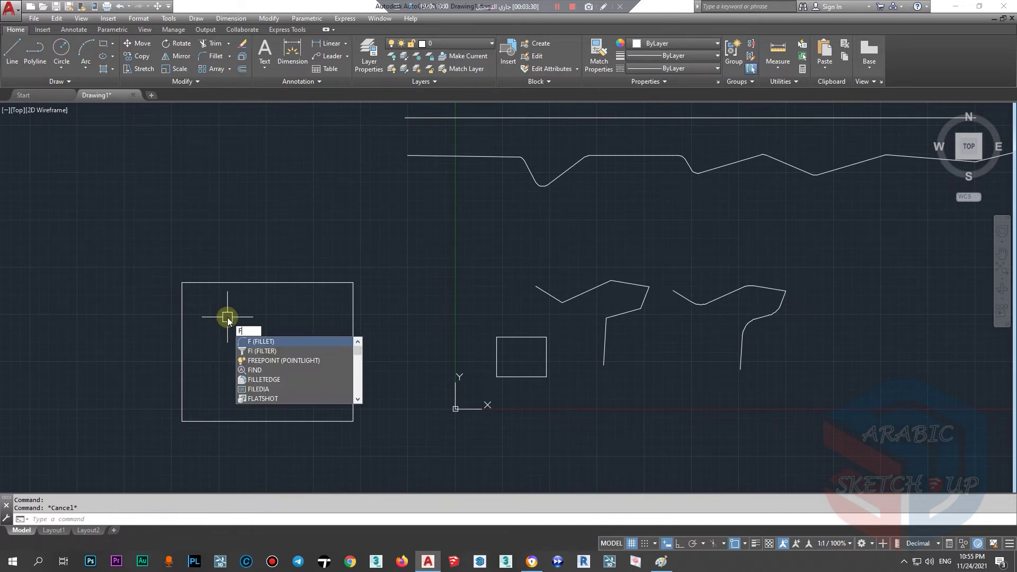
{"action": "key", "text": "Return"}
{"action": "left_click", "coordinate": [180, 519]}
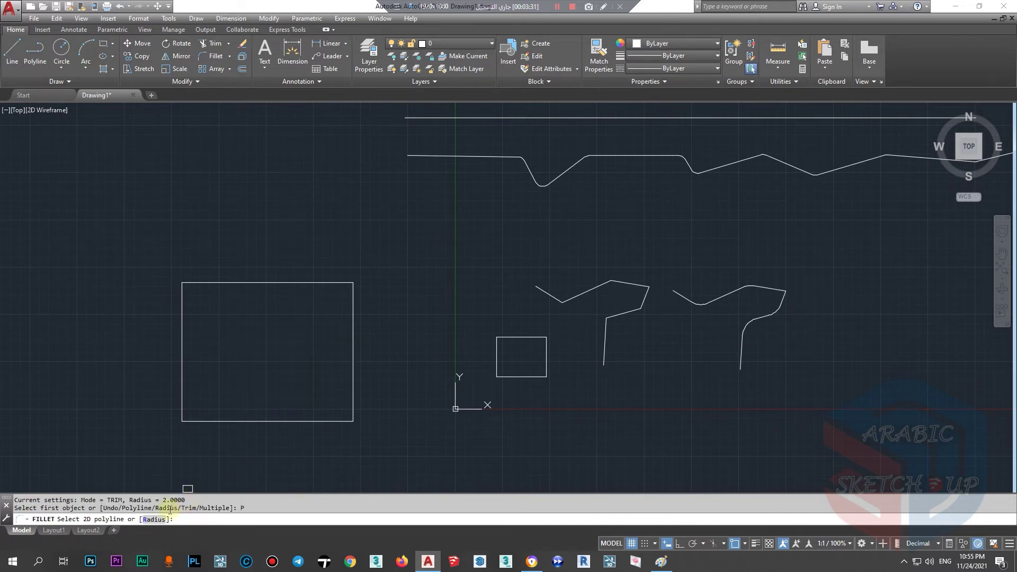
{"action": "left_click", "coordinate": [162, 520]}
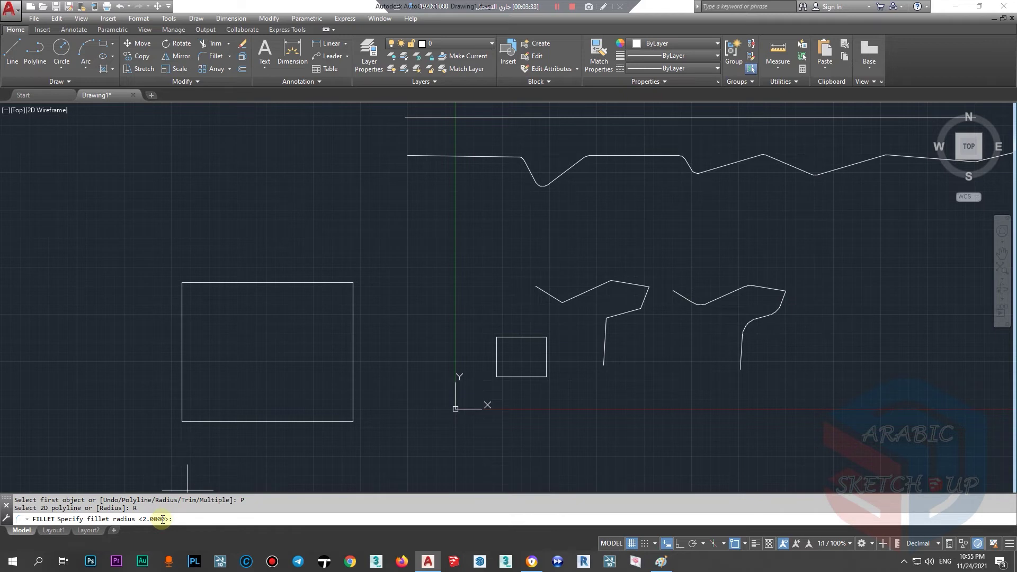
{"action": "type", "text": "7"}
{"action": "key", "text": "Return"}
{"action": "left_click", "coordinate": [352, 297]}
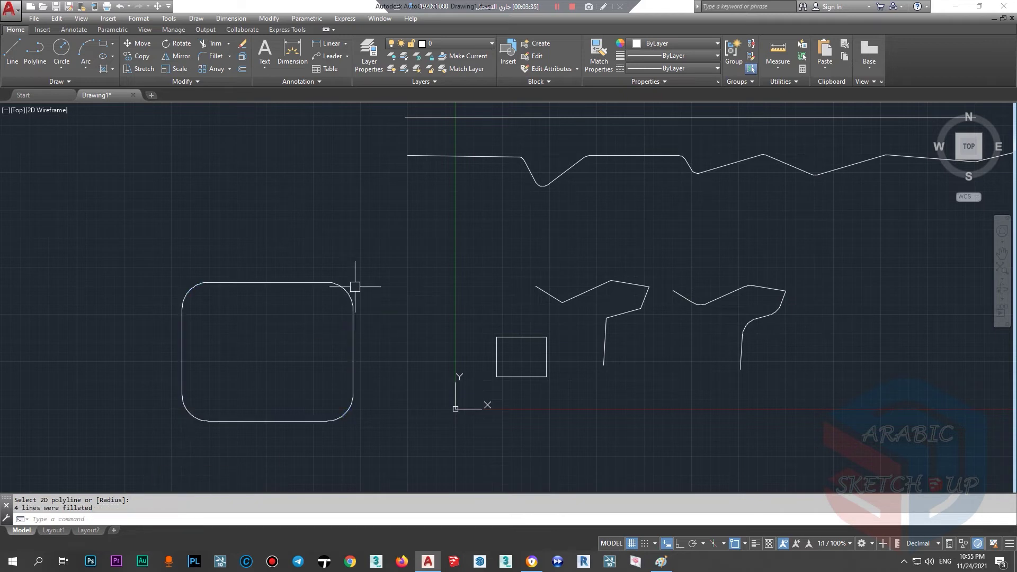
{"action": "scroll", "coordinate": [196, 350], "scroll_direction": "down", "scroll_amount": 2}
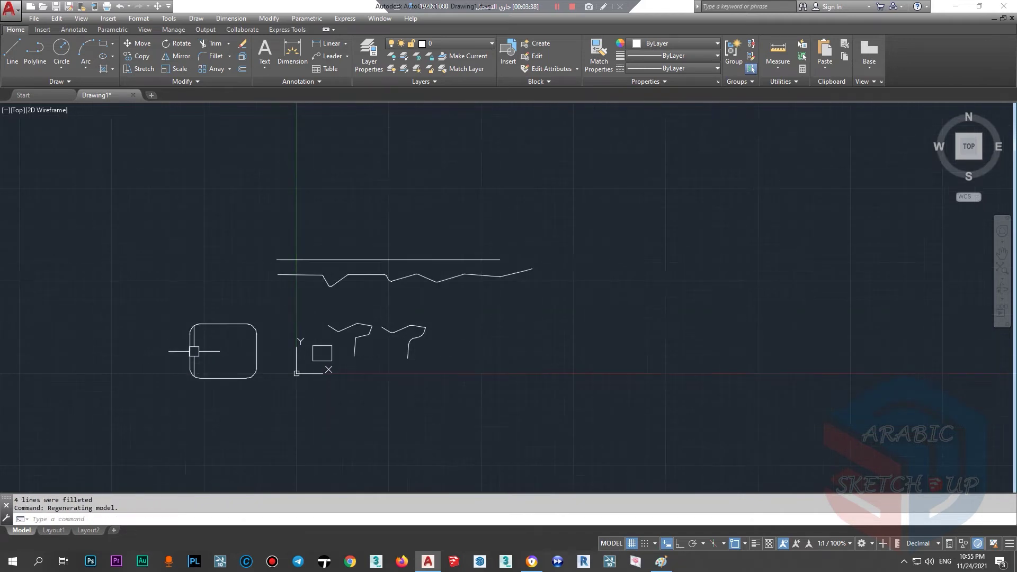
- Start another Fillet command with F and cancel it
{"action": "key", "text": "Escape"}
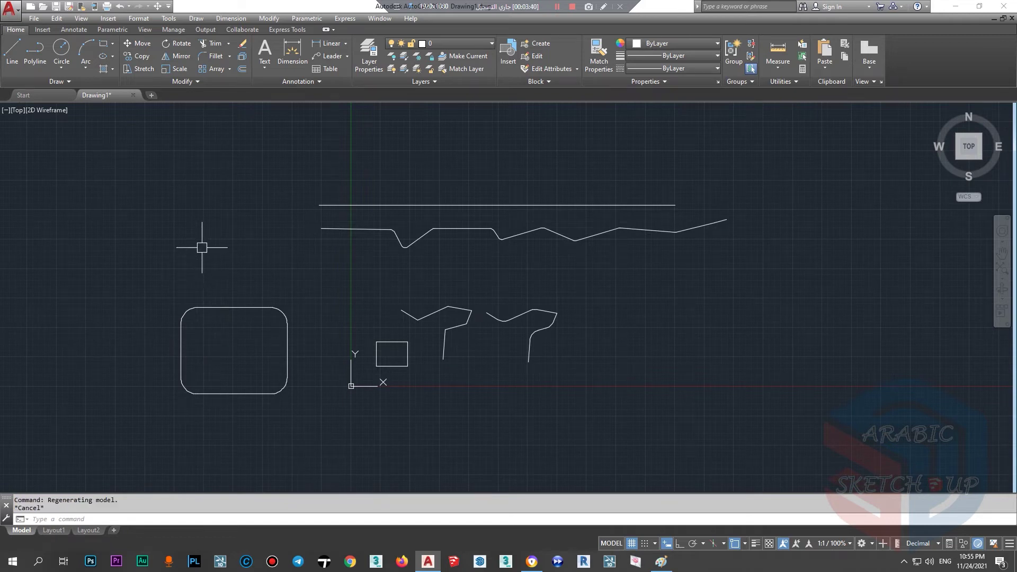
{"action": "type", "text": "f"}
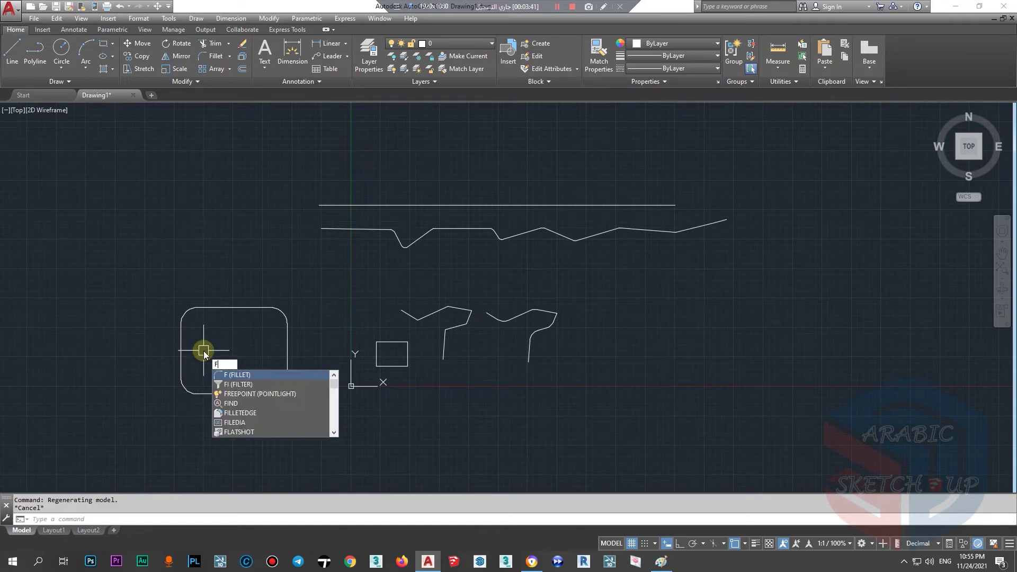
{"action": "key", "text": "Return"}
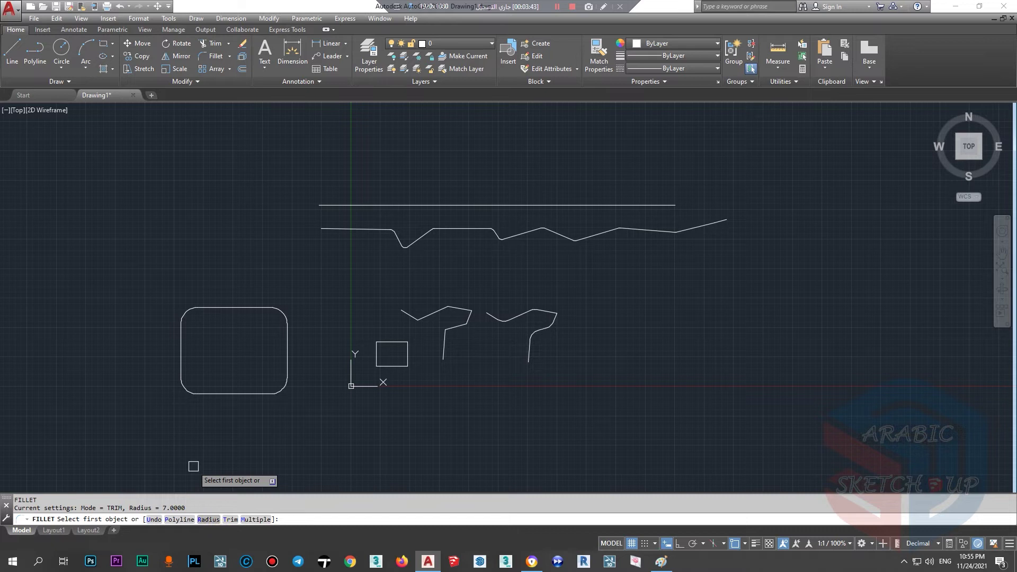
{"action": "key", "text": "Escape"}
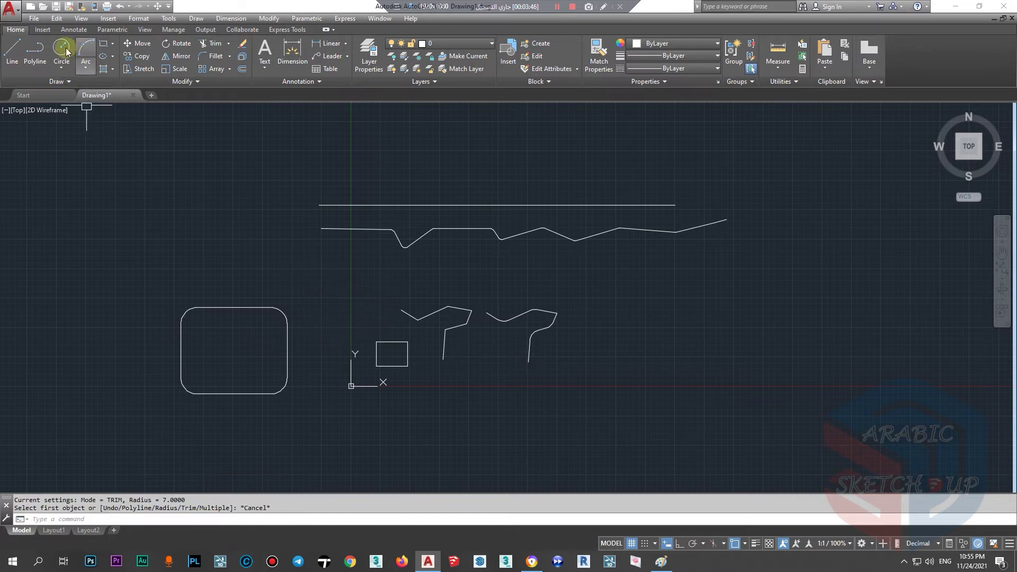
{"action": "left_click", "coordinate": [12, 50]}
- Draw a boxy line outline: top edge, left side, bottom edge and right side
{"action": "scroll", "coordinate": [364, 314], "scroll_direction": "down", "scroll_amount": 2}
{"action": "scroll", "coordinate": [369, 208], "scroll_direction": "up", "scroll_amount": 5}
{"action": "scroll", "coordinate": [480, 207], "scroll_direction": "down", "scroll_amount": 2}
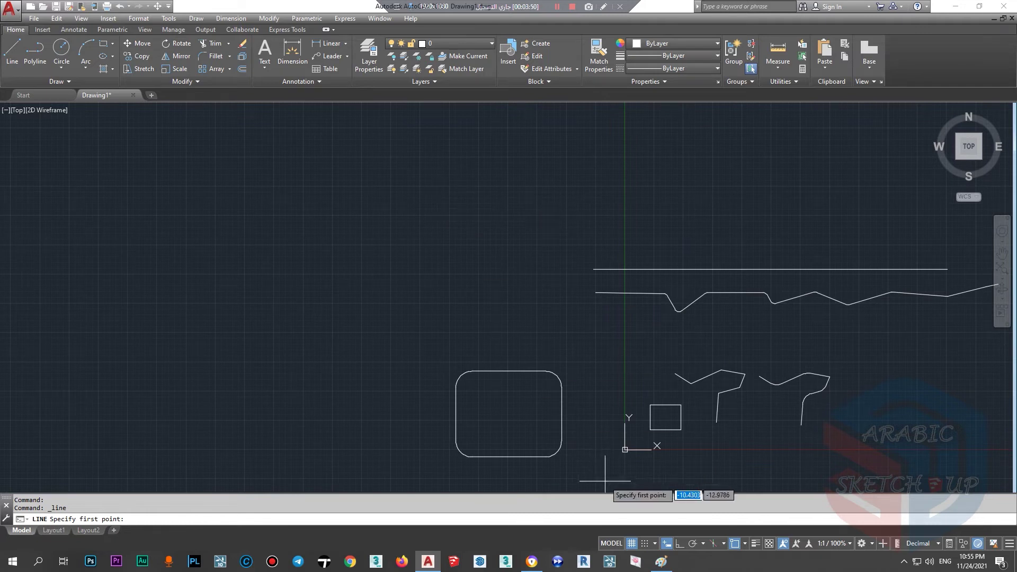
{"action": "left_click", "coordinate": [680, 543]}
{"action": "left_click", "coordinate": [452, 234]}
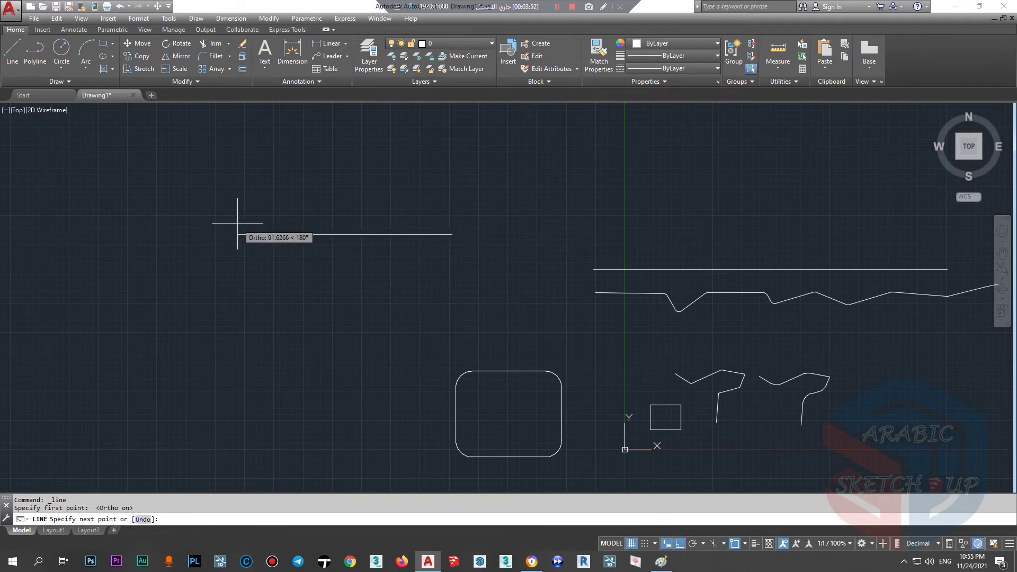
{"action": "left_click", "coordinate": [233, 234]}
{"action": "left_click", "coordinate": [229, 417]}
{"action": "left_click", "coordinate": [367, 419]}
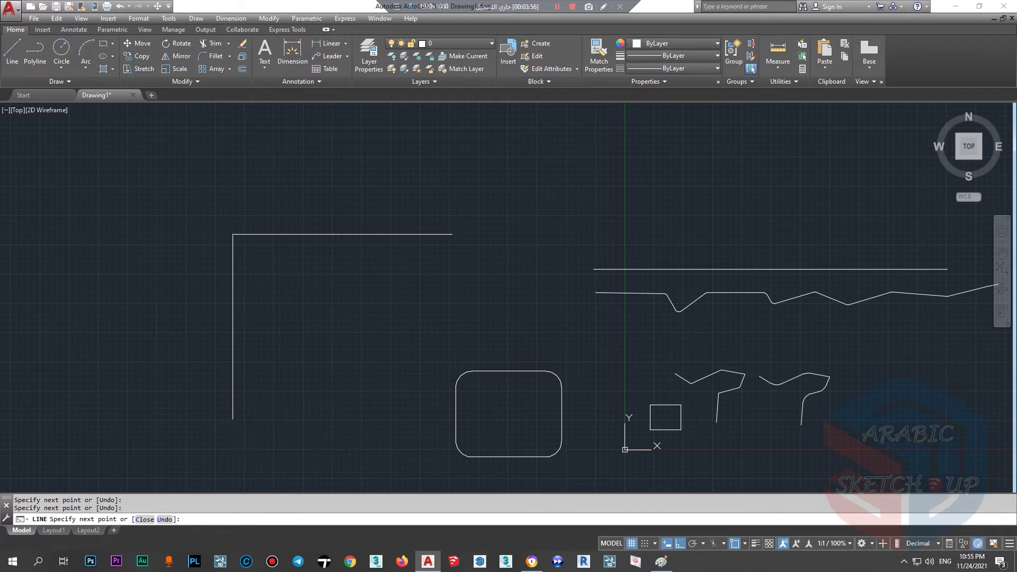
{"action": "scroll", "coordinate": [364, 241], "scroll_direction": "up", "scroll_amount": 3}
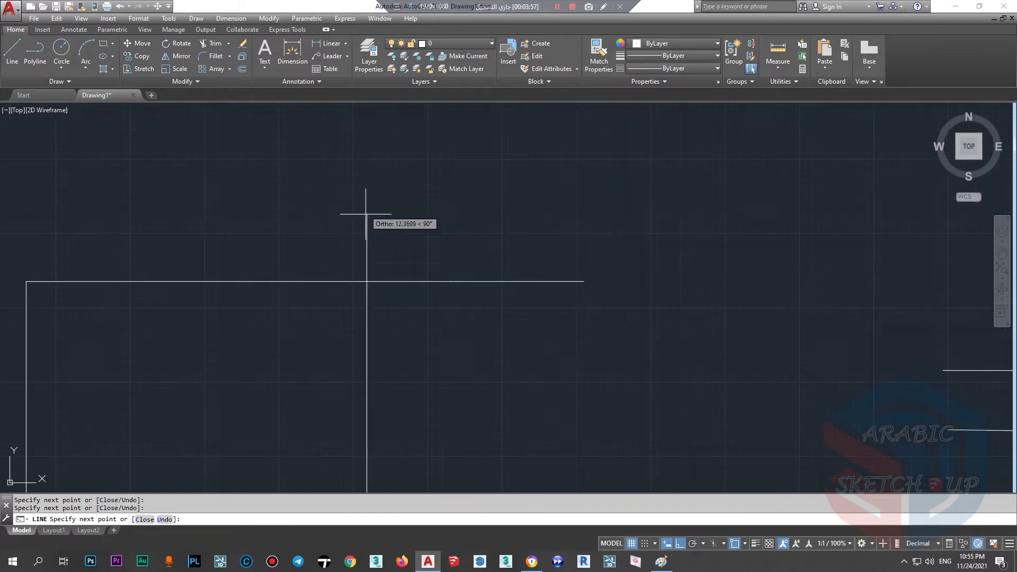
{"action": "left_click", "coordinate": [366, 248]}
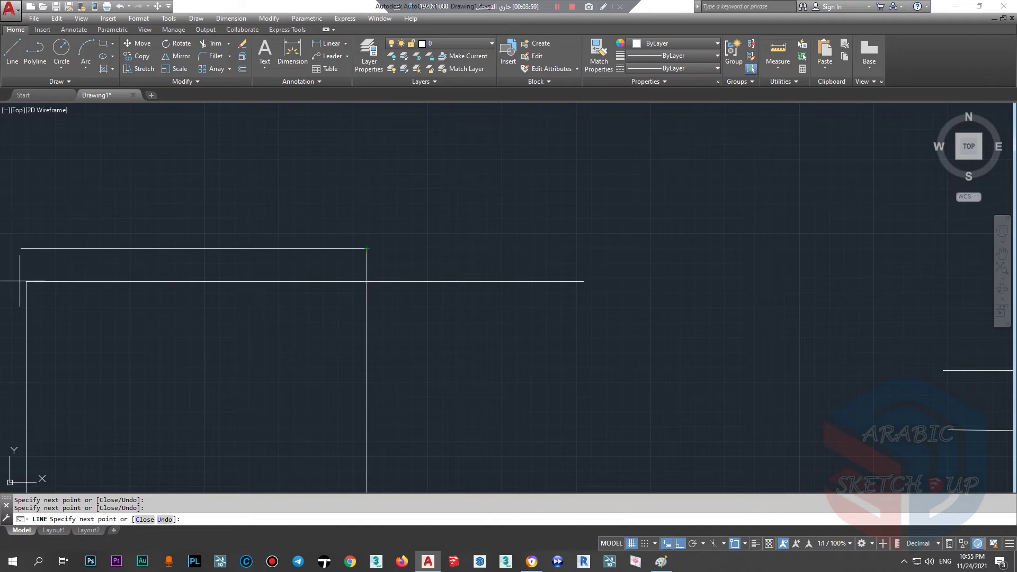
{"action": "key", "text": "Escape"}
- Shorten the crossing horizontal line so it ends at the outline's right edge
{"action": "middle_click_drag", "start_coordinate": [394, 272], "coordinate": [369, 284]}
{"action": "left_click", "coordinate": [363, 293]}
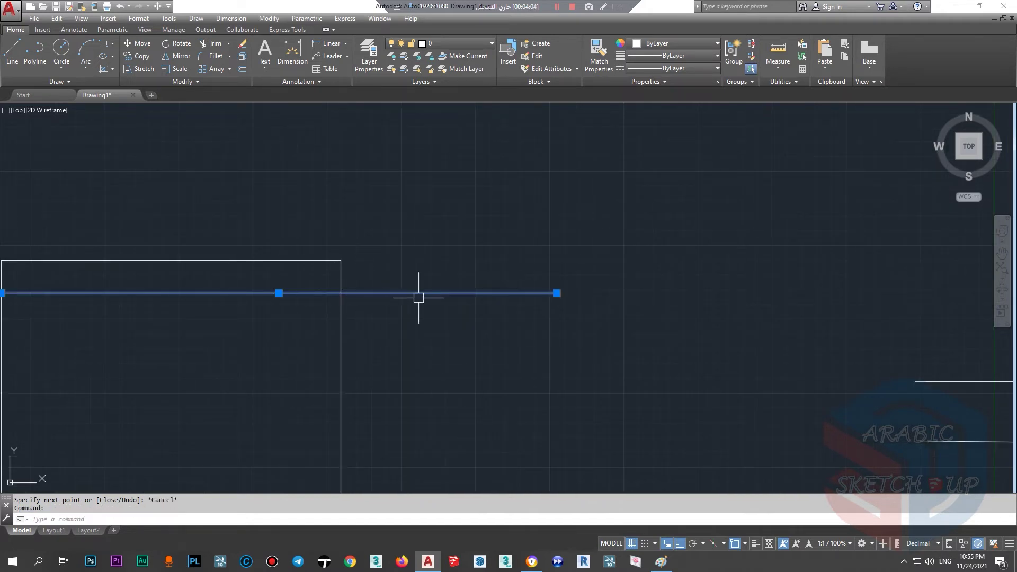
{"action": "left_click", "coordinate": [557, 293]}
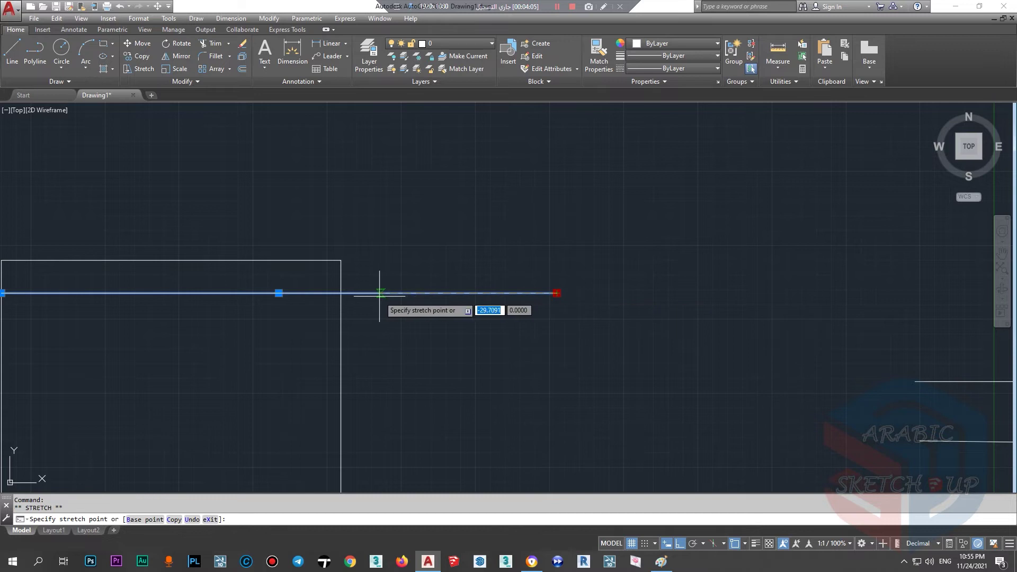
{"action": "left_click", "coordinate": [341, 293]}
{"action": "key", "text": "Escape"}
- Offset the outline's right edge by 10 units, after abandoning a 0.5 offset
{"action": "type", "text": "o"}
{"action": "key", "text": "Return"}
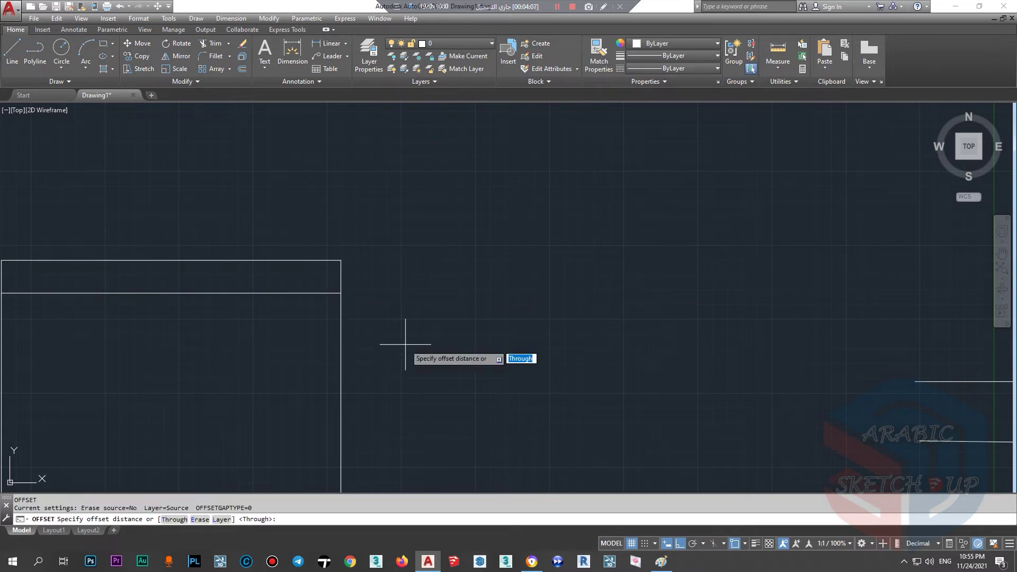
{"action": "type", "text": ".5"}
{"action": "key", "text": "Return"}
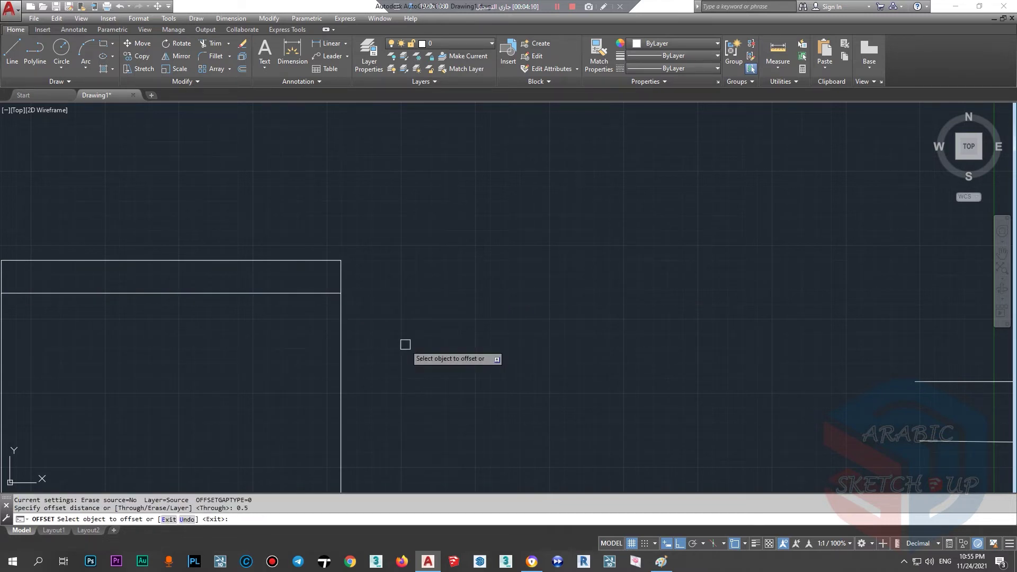
{"action": "left_click", "coordinate": [341, 365]}
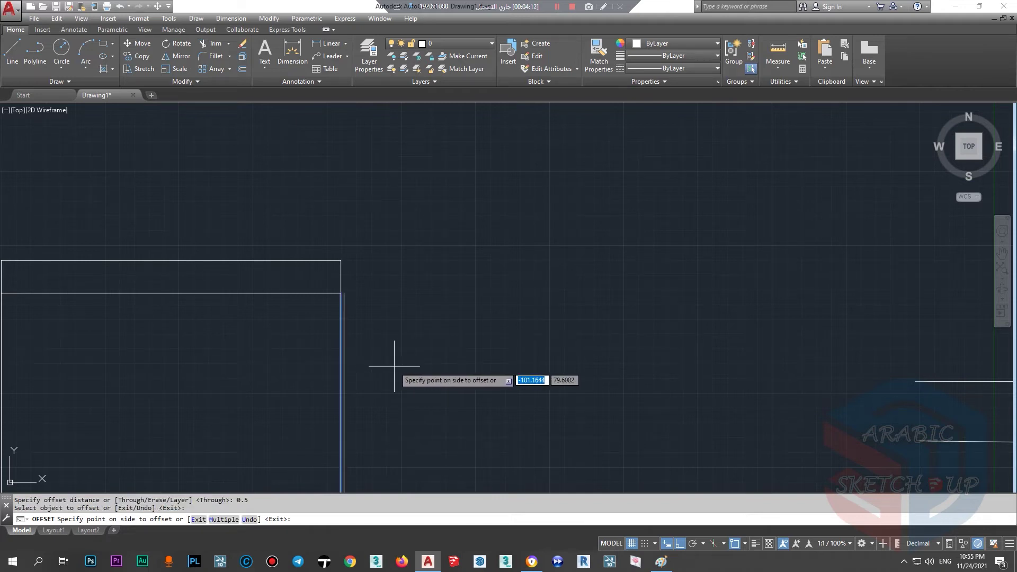
{"action": "key", "text": "Escape"}
{"action": "key", "text": "Return"}
{"action": "type", "text": "10"}
{"action": "key", "text": "Return"}
{"action": "left_click", "coordinate": [341, 356]}
- Place the 10-unit offset line right of the edge and try filleting the top line
{"action": "left_click", "coordinate": [412, 357]}
{"action": "key", "text": "Escape"}
{"action": "key", "text": "Escape"}
{"action": "key", "text": "Escape"}
{"action": "type", "text": "f"}
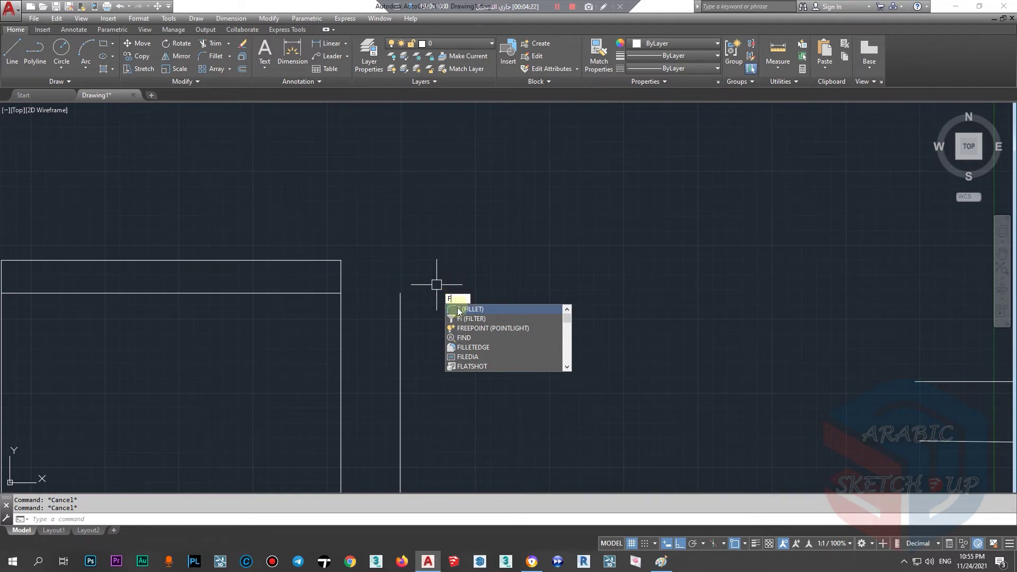
{"action": "left_click", "coordinate": [477, 312]}
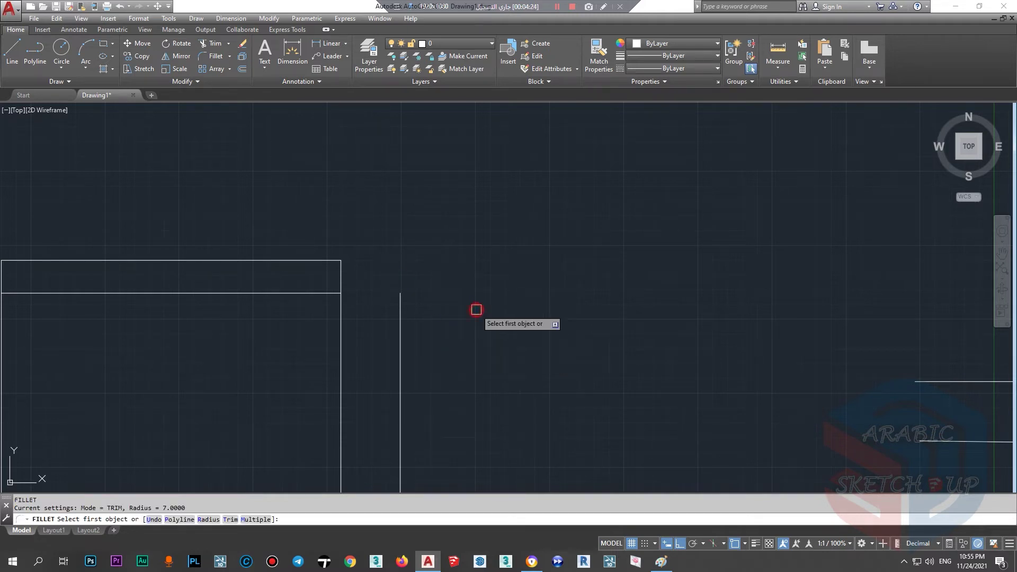
{"action": "left_click", "coordinate": [334, 261]}
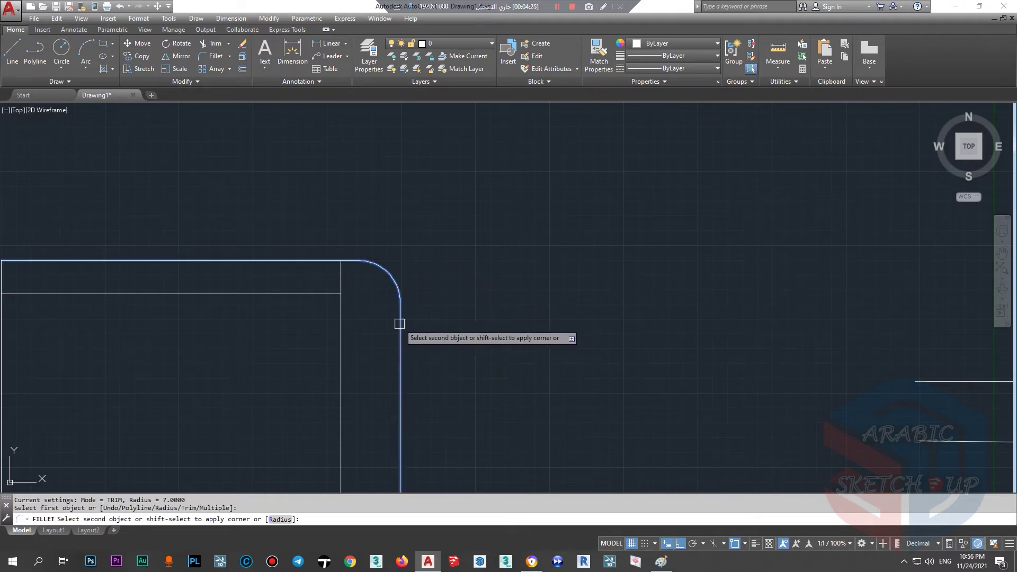
{"action": "key", "text": "Escape"}
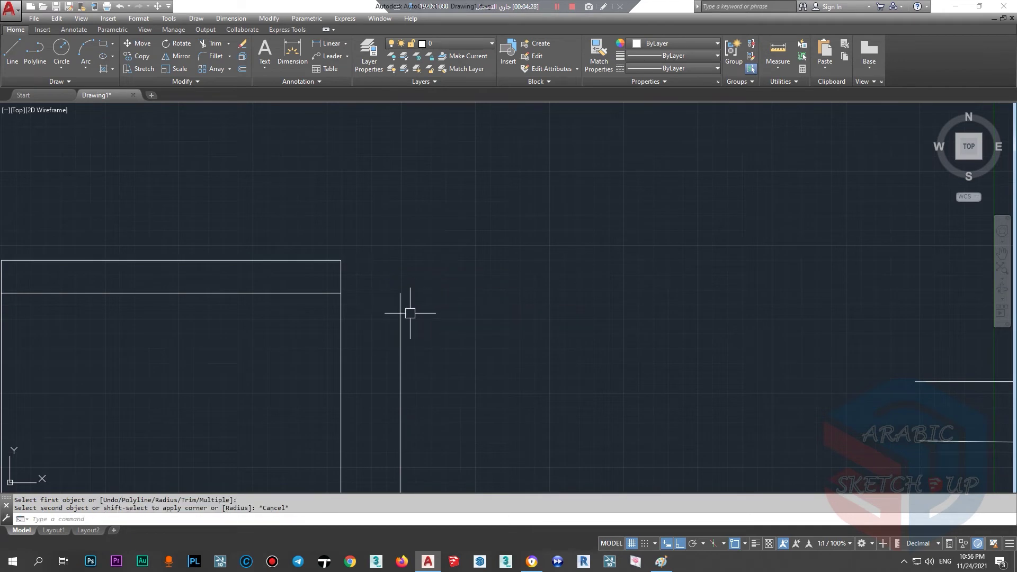
- Restart FILLET with radius 0 and pick the top line as first object
{"action": "type", "text": "f"}
{"action": "key", "text": "Return"}
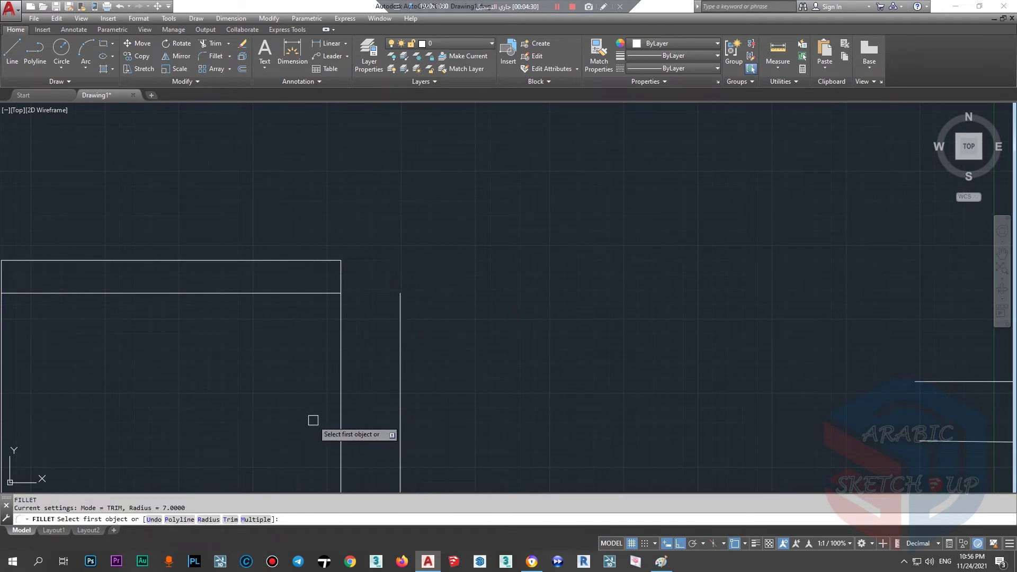
{"action": "left_click", "coordinate": [208, 520]}
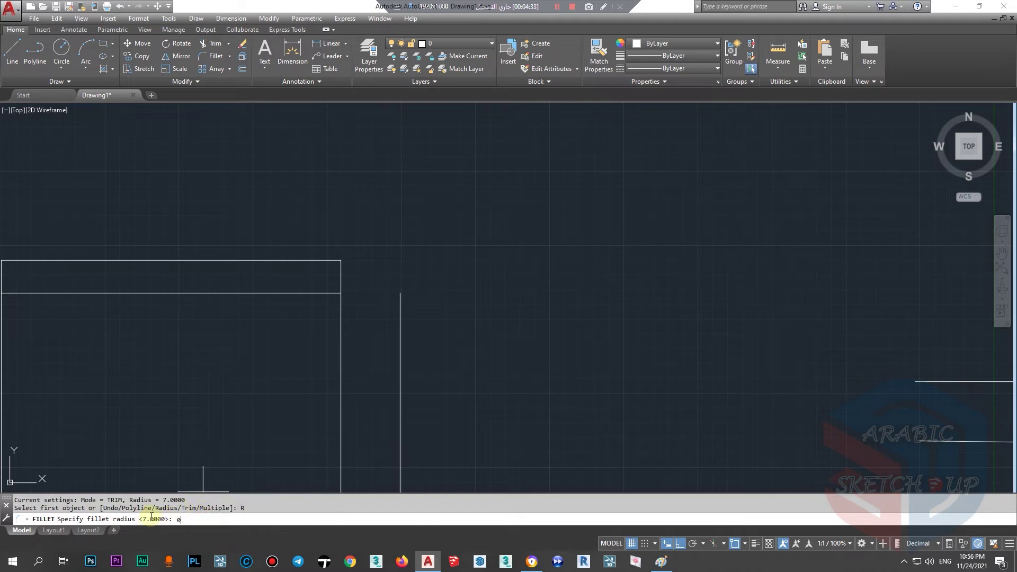
{"action": "key", "text": "Return"}
{"action": "left_click", "coordinate": [323, 261]}
- Join the top line and the new vertical line in a sharp zero-radius corner
{"action": "left_click", "coordinate": [396, 315]}
{"action": "scroll", "coordinate": [330, 346], "scroll_direction": "down", "scroll_amount": 3}
{"action": "scroll", "coordinate": [313, 336], "scroll_direction": "up", "scroll_amount": 2}
{"action": "scroll", "coordinate": [354, 301], "scroll_direction": "down", "scroll_amount": 2}
{"action": "scroll", "coordinate": [509, 186], "scroll_direction": "up", "scroll_amount": 2}
- Sketch an L-shaped corner stroke in Paint, then minimize Paint back to AutoCAD
{"action": "left_click", "coordinate": [662, 562]}
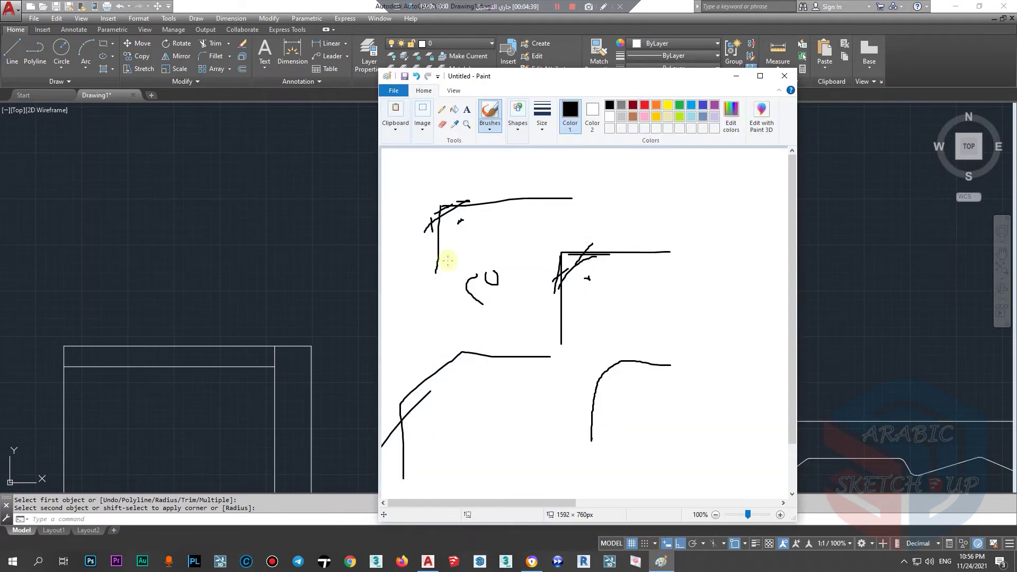
{"action": "left_click_drag", "start_coordinate": [725, 297], "coordinate": [615, 392]}
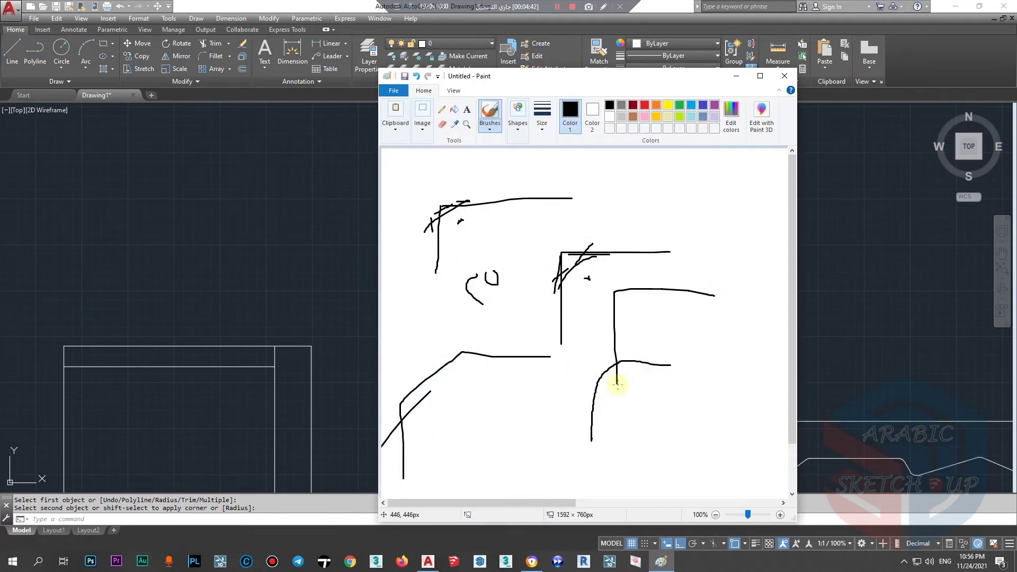
{"action": "left_click", "coordinate": [736, 76]}
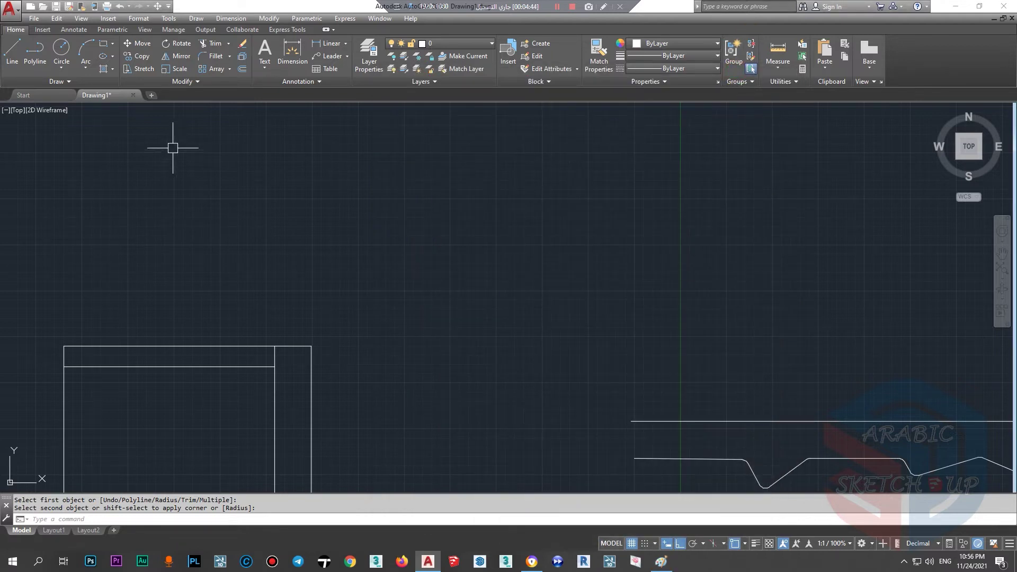
- Draw separate top and right lines of a new rectangle
{"action": "left_click", "coordinate": [11, 52]}
{"action": "left_click", "coordinate": [317, 185]}
{"action": "left_click", "coordinate": [441, 190]}
{"action": "key", "text": "Escape"}
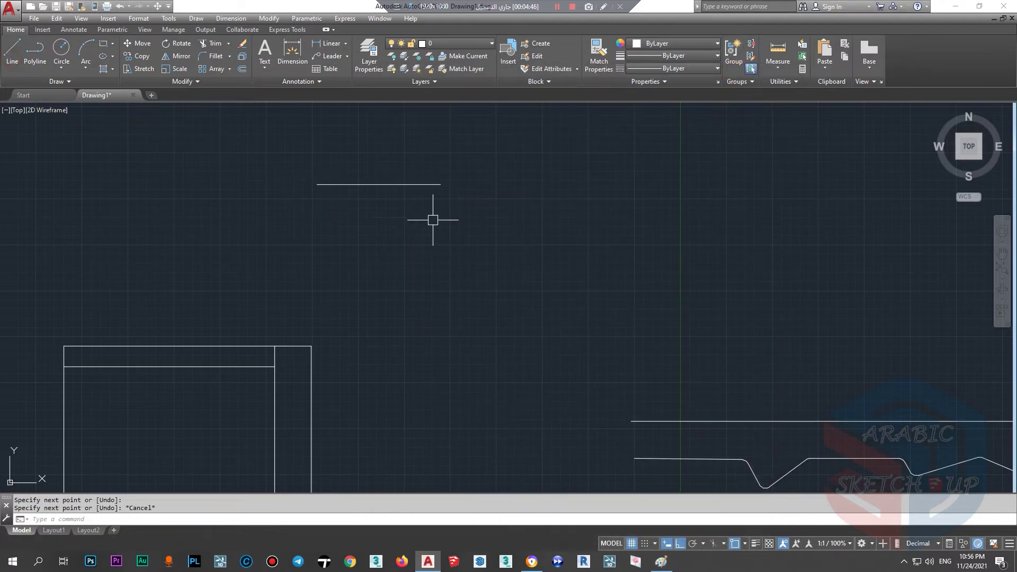
{"action": "key", "text": "Return"}
{"action": "left_click", "coordinate": [434, 212]}
{"action": "left_click", "coordinate": [434, 272]}
{"action": "key", "text": "Return"}
- Add the separate bottom and left lines to complete the open rectangle
{"action": "key", "text": "Return"}
{"action": "left_click", "coordinate": [402, 262]}
{"action": "left_click", "coordinate": [326, 262]}
{"action": "key", "text": "Return"}
{"action": "left_click", "coordinate": [326, 238]}
{"action": "left_click", "coordinate": [326, 207]}
{"action": "key", "text": "Return"}
{"action": "left_click", "coordinate": [334, 225]}
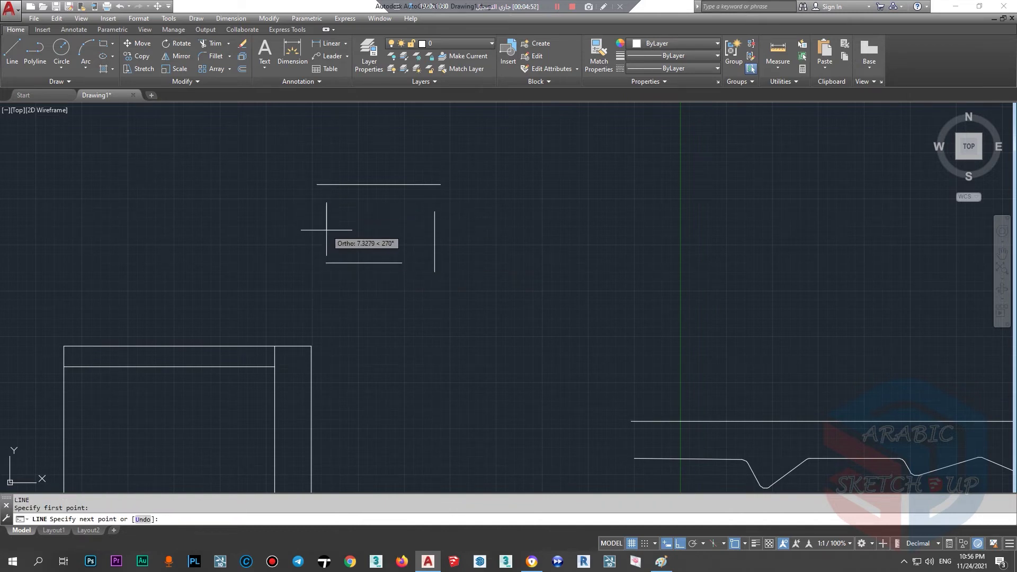
{"action": "scroll", "coordinate": [444, 207], "scroll_direction": "up", "scroll_amount": 2}
{"action": "key", "text": "Escape"}
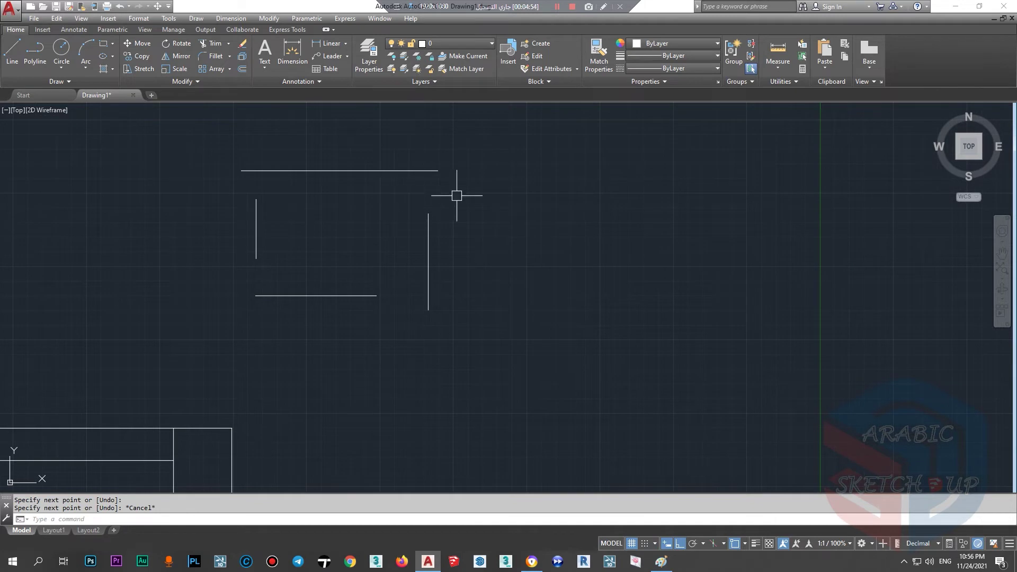
- Fillet with radius 0 to close the bottom-left and top-left corners sharply
{"action": "type", "text": "f"}
{"action": "key", "text": "Return"}
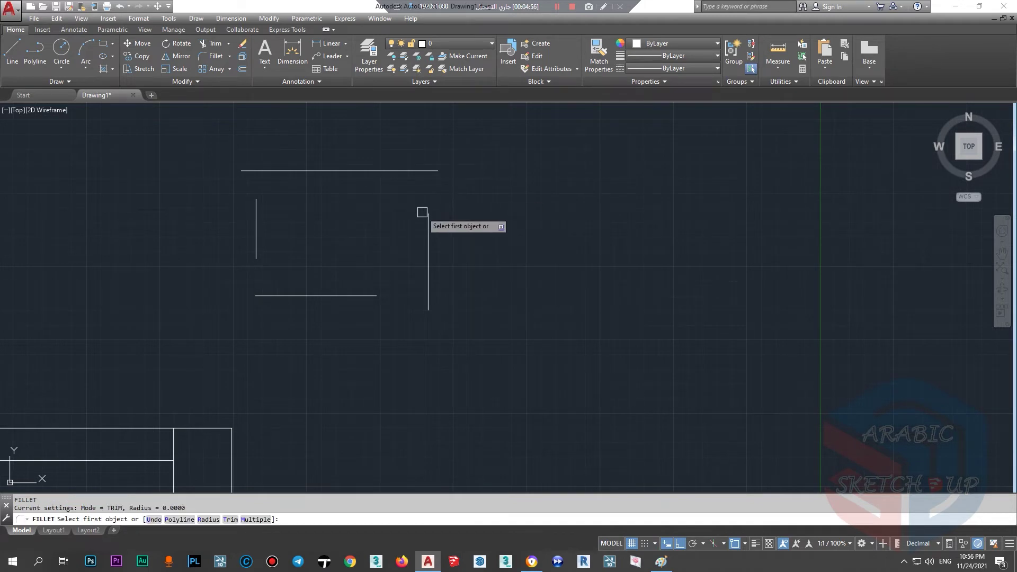
{"action": "left_click", "coordinate": [209, 520]}
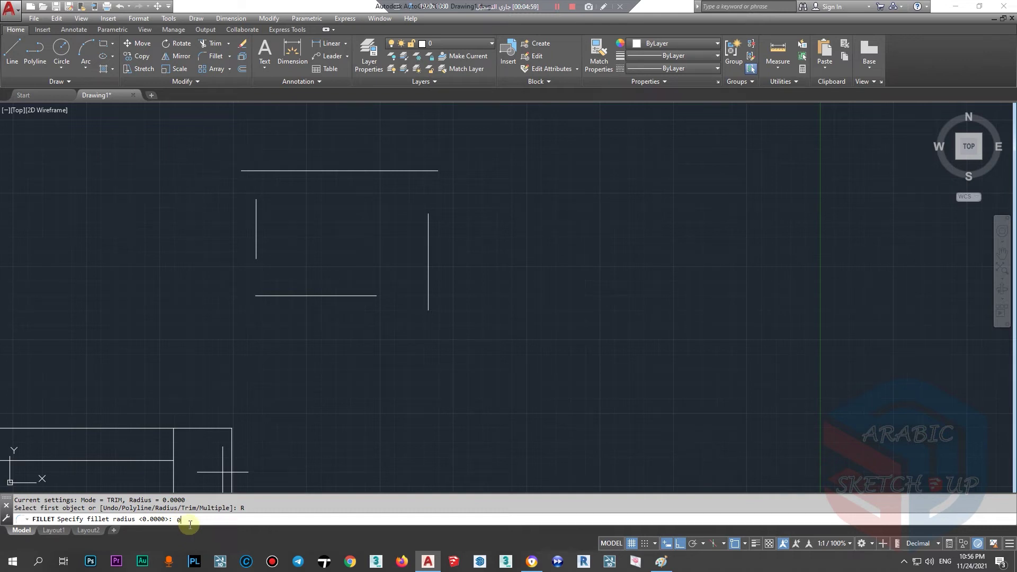
{"action": "key", "text": "Return"}
{"action": "left_click", "coordinate": [295, 297]}
{"action": "left_click", "coordinate": [256, 253]}
{"action": "key", "text": "Return"}
{"action": "left_click", "coordinate": [256, 224]}
{"action": "left_click", "coordinate": [295, 175]}
- Repeat the zero-radius fillet on the top-right and bottom-right corners
{"action": "key", "text": "Return"}
{"action": "left_click", "coordinate": [341, 171]}
{"action": "left_click", "coordinate": [427, 220]}
{"action": "key", "text": "Return"}
{"action": "left_click", "coordinate": [339, 295]}
{"action": "left_click", "coordinate": [428, 245]}
{"action": "key", "text": "Escape"}
- Undo the corner joins and restart FILLET in Multiple mode with radius 0
{"action": "key", "text": "ctrl+z"}
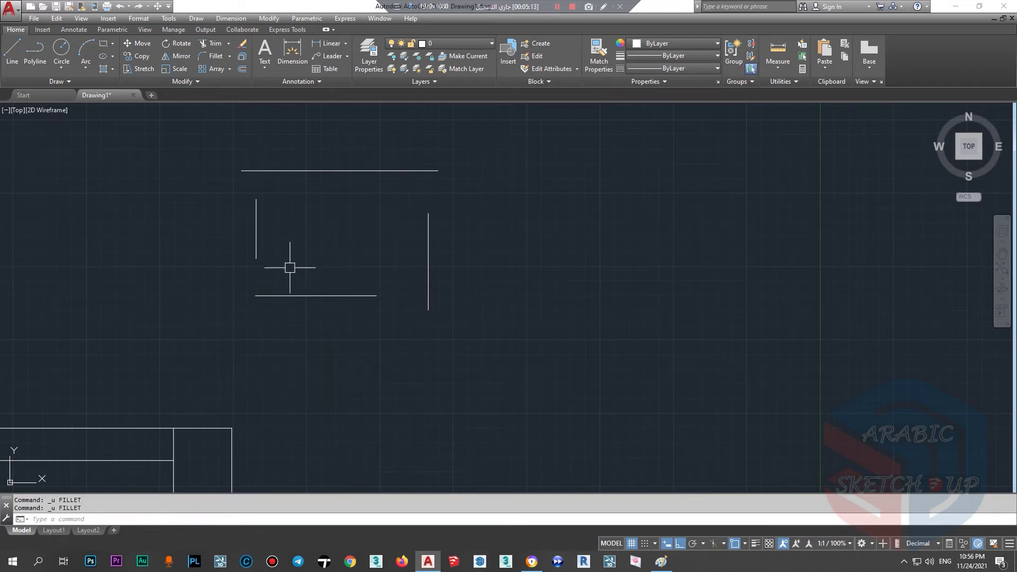
{"action": "right_click", "coordinate": [236, 344]}
{"action": "left_click", "coordinate": [254, 353]}
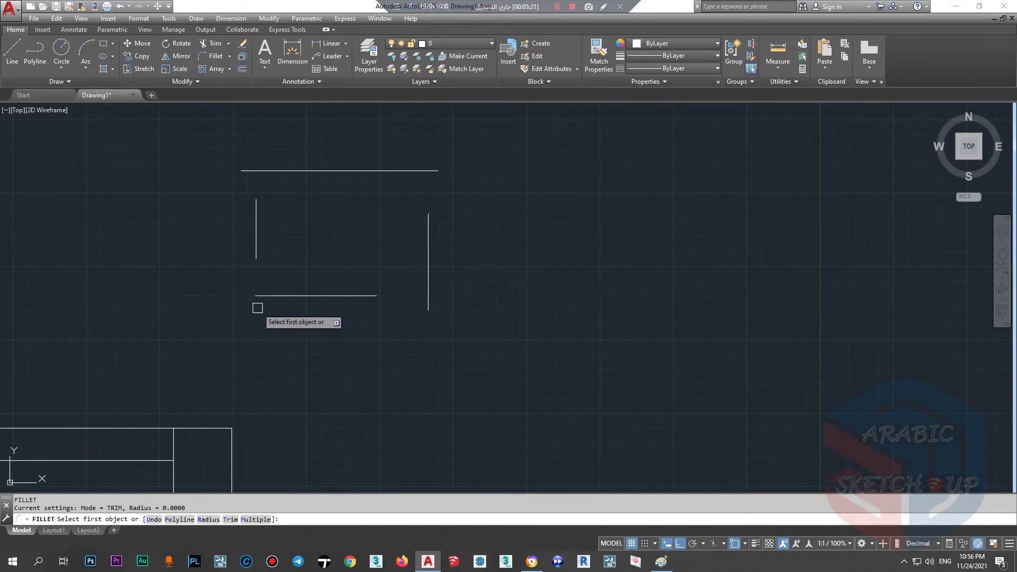
{"action": "left_click", "coordinate": [255, 521]}
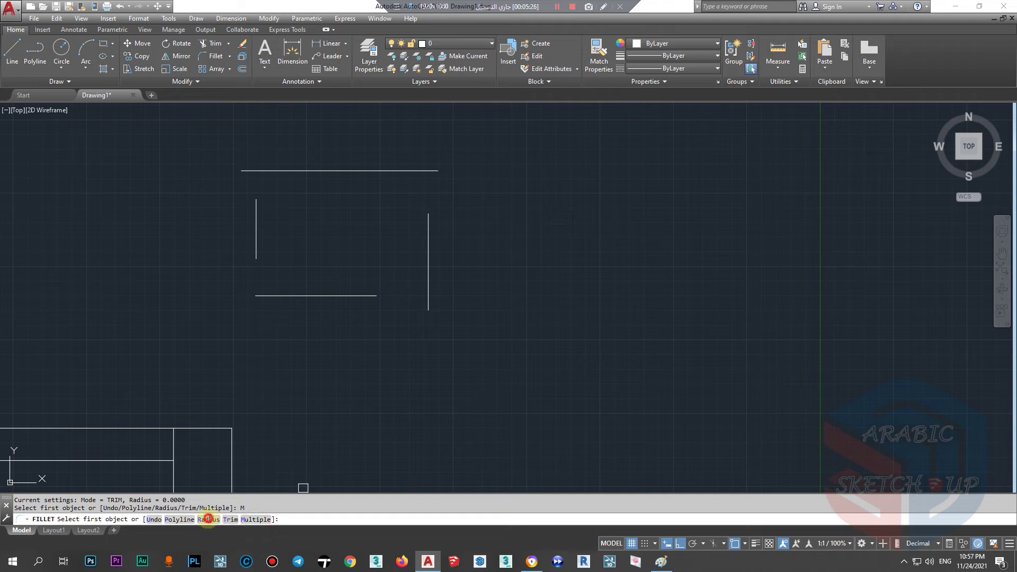
{"action": "left_click", "coordinate": [208, 520]}
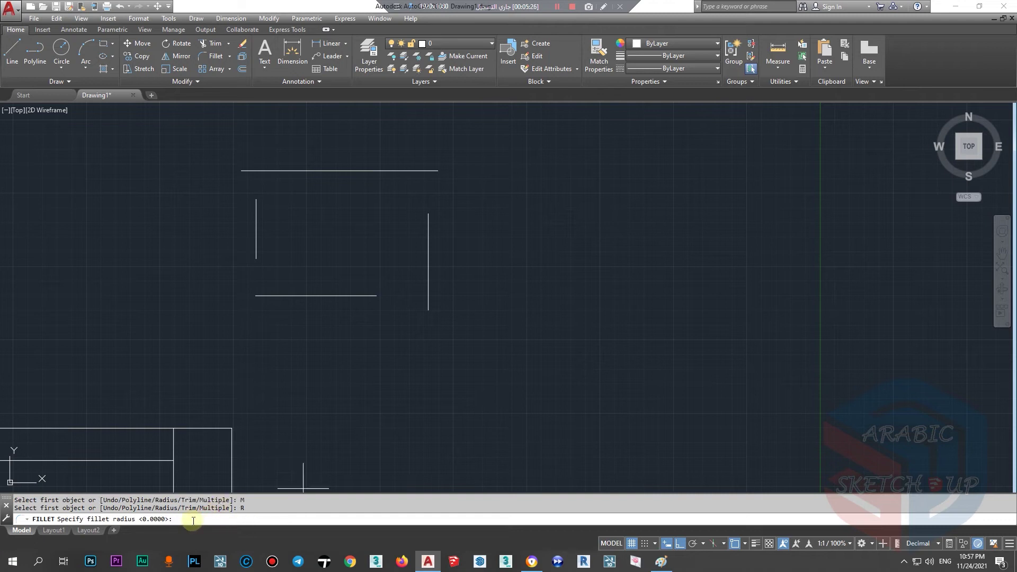
{"action": "key", "text": "Return"}
- Close all four rectangle corners sharply in one multiple-fillet run
{"action": "left_click", "coordinate": [284, 296]}
{"action": "left_click", "coordinate": [257, 238]}
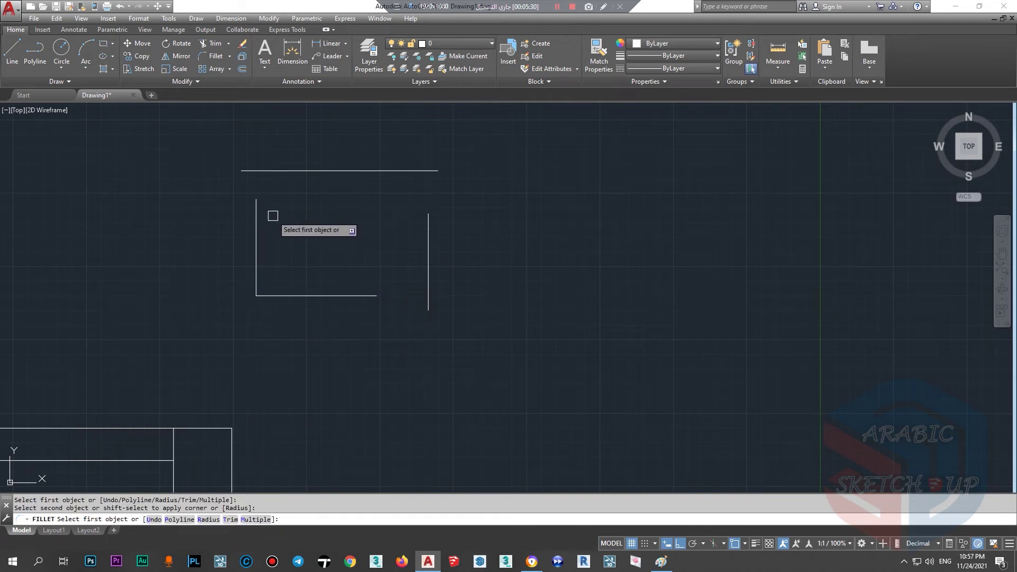
{"action": "left_click", "coordinate": [257, 218]}
{"action": "left_click", "coordinate": [317, 170]}
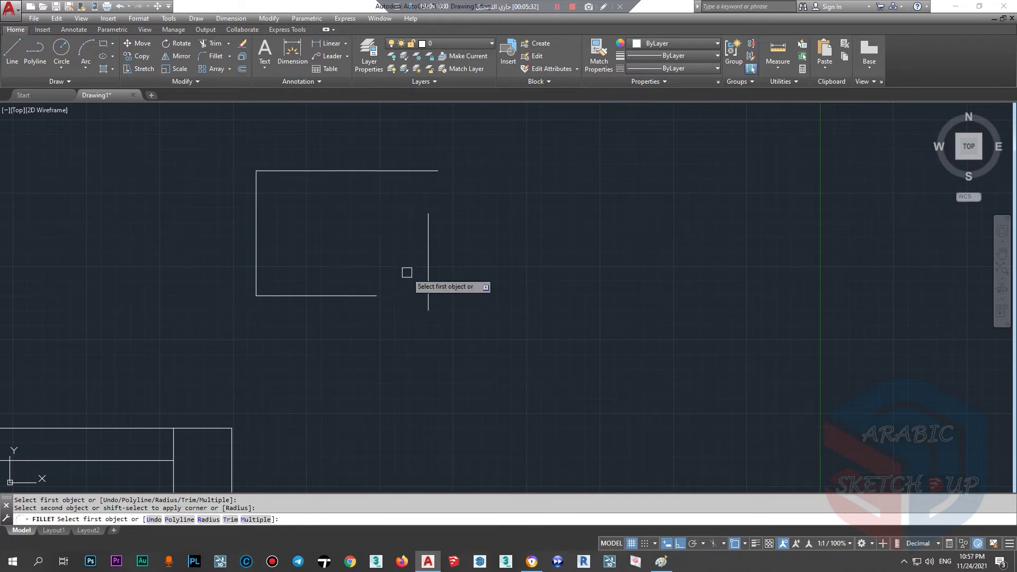
{"action": "left_click", "coordinate": [386, 171]}
{"action": "left_click", "coordinate": [429, 233]}
{"action": "left_click", "coordinate": [359, 295]}
{"action": "left_click", "coordinate": [428, 265]}
{"action": "key", "text": "Escape"}
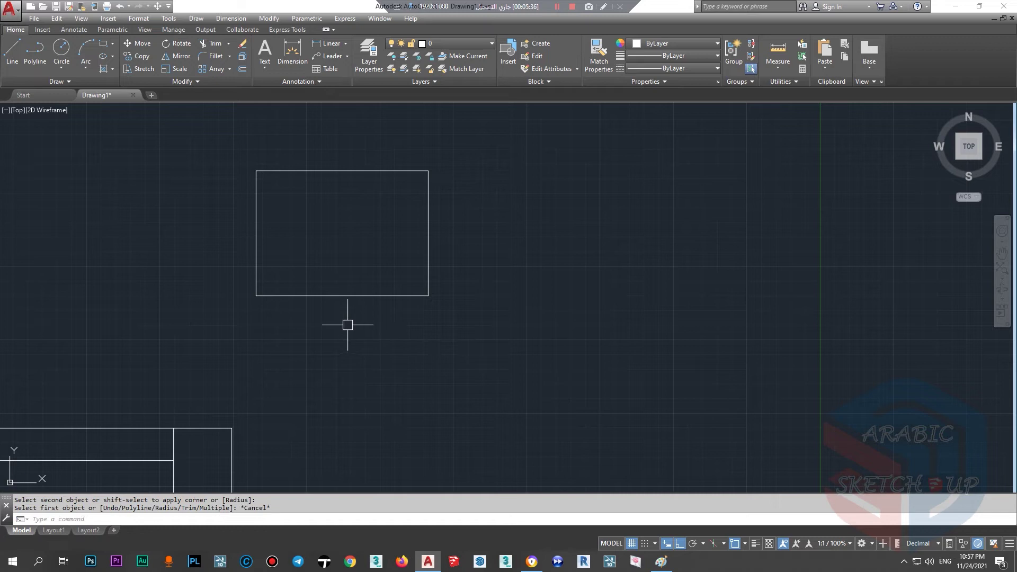
- Undo the latest corner fillets with Ctrl+Z and U
{"action": "scroll", "coordinate": [297, 335], "scroll_direction": "down", "scroll_amount": 2}
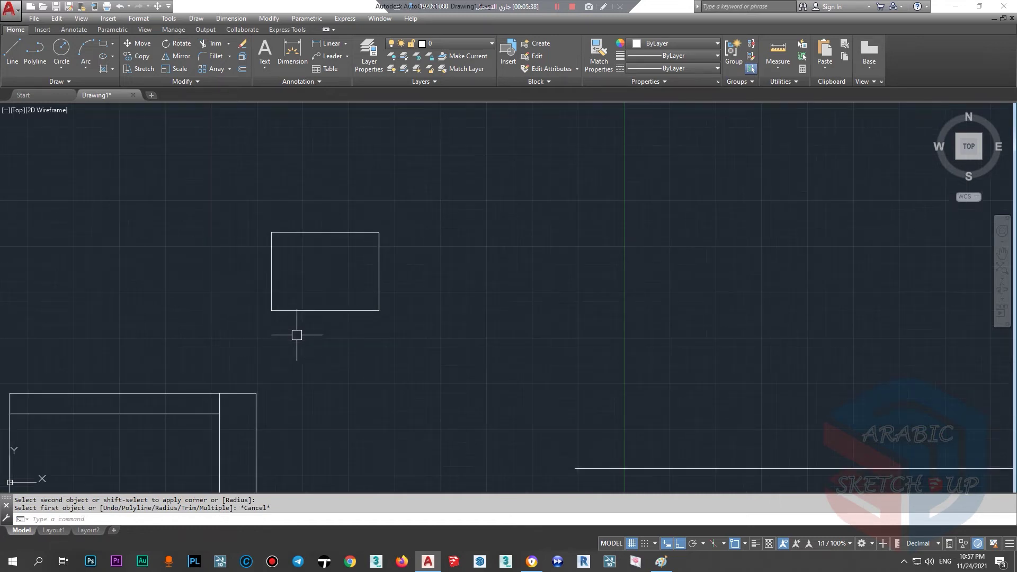
{"action": "key", "text": "ctrl+z"}
{"action": "key", "text": "ctrl+z"}
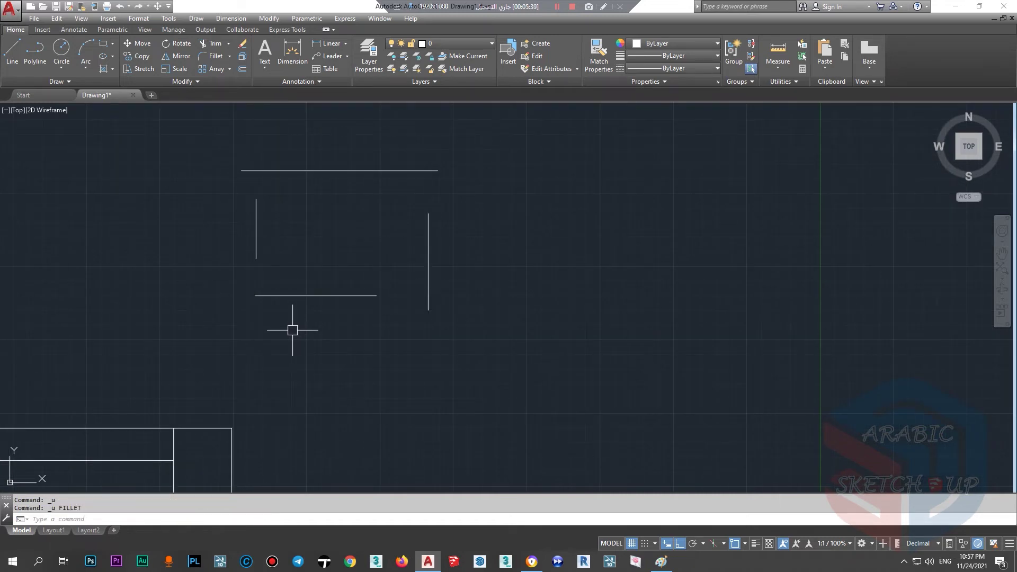
{"action": "type", "text": "u"}
{"action": "key", "text": "Return"}
{"action": "scroll", "coordinate": [363, 230], "scroll_direction": "up", "scroll_amount": 2}
{"action": "scroll", "coordinate": [342, 263], "scroll_direction": "up", "scroll_amount": 2}
- Set FILLET to No trim and fillet the bottom and right lines
{"action": "key", "text": "Return"}
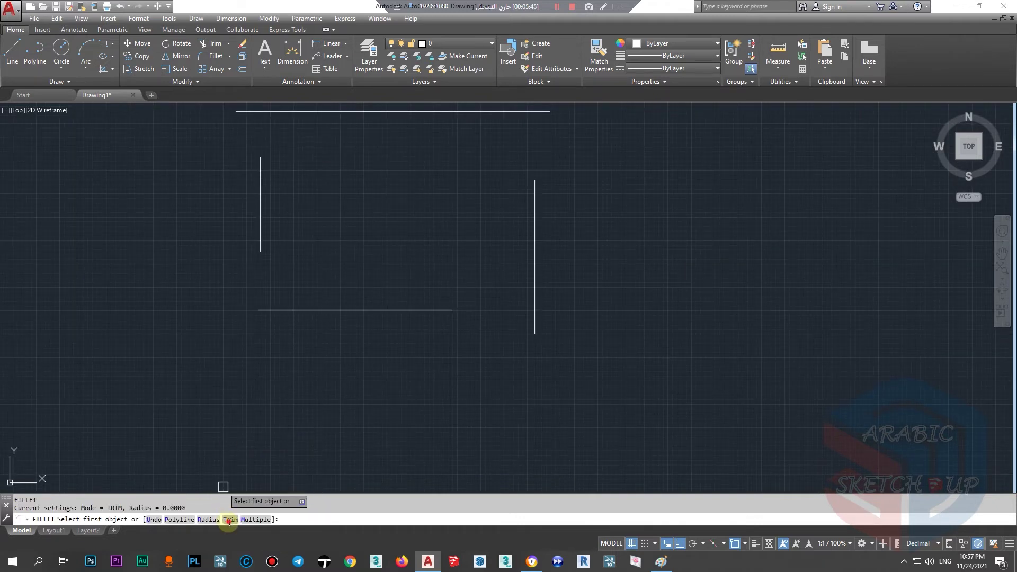
{"action": "left_click", "coordinate": [230, 520]}
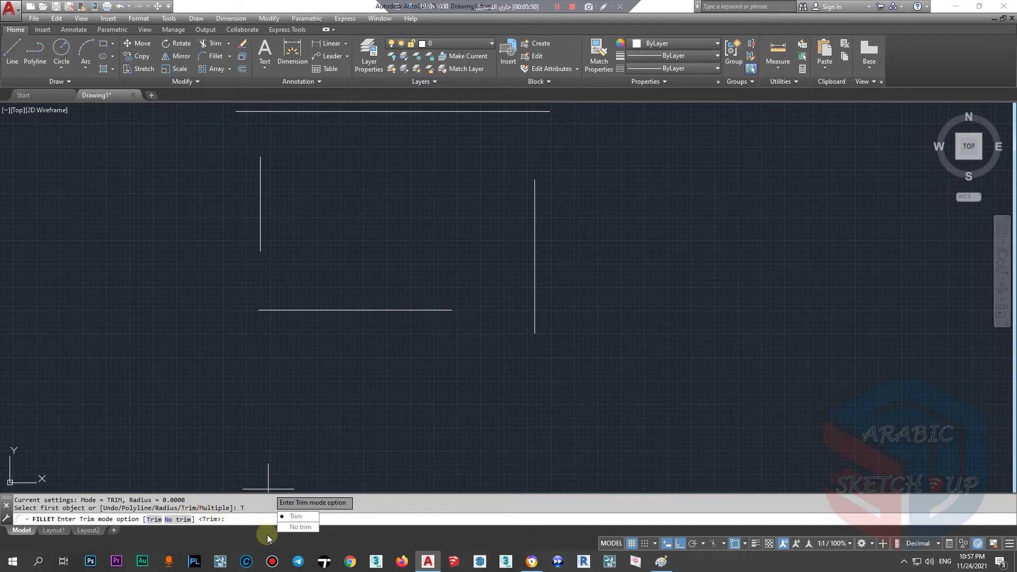
{"action": "left_click", "coordinate": [300, 527]}
{"action": "left_click", "coordinate": [392, 312]}
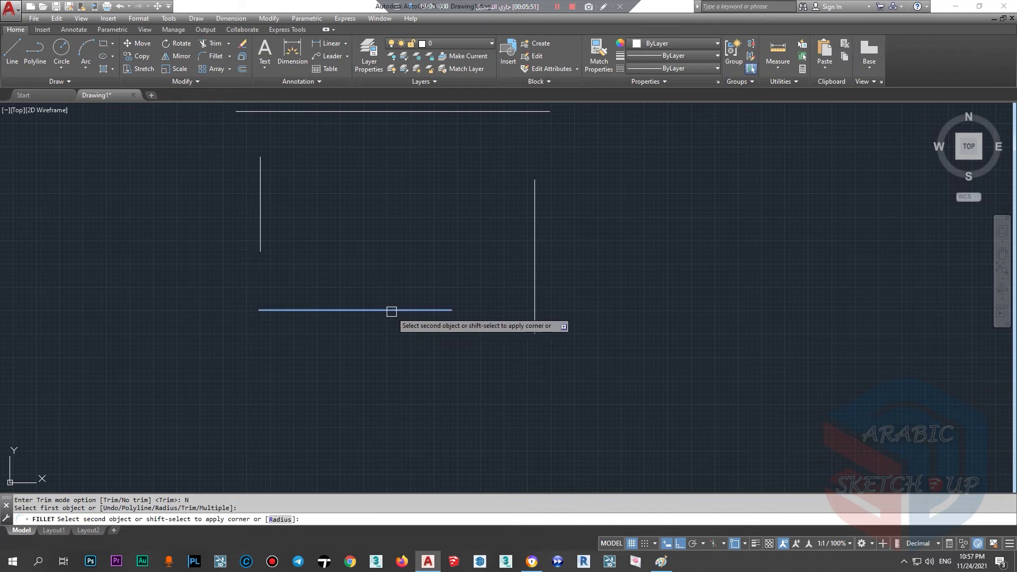
{"action": "left_click", "coordinate": [533, 236]}
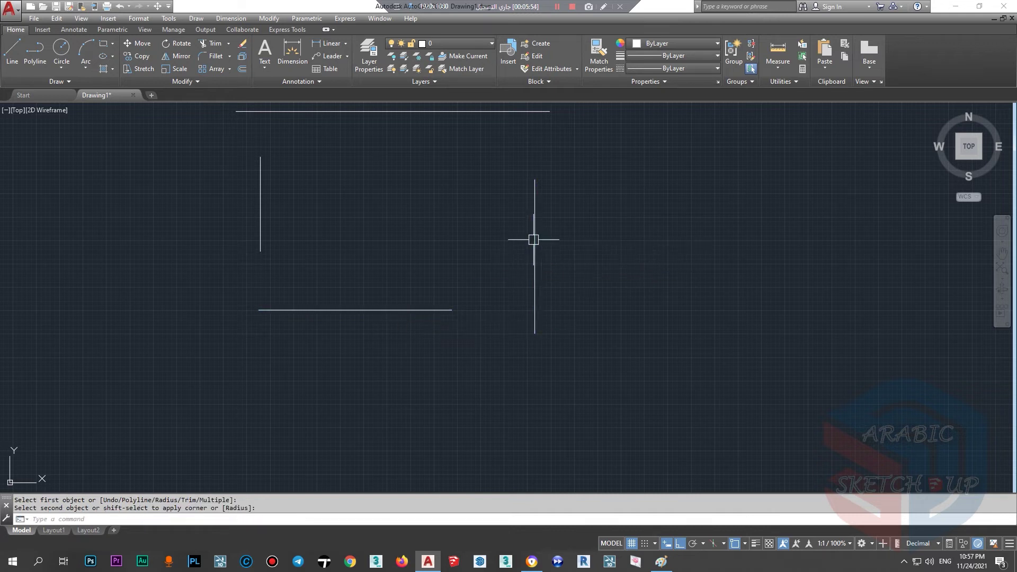
{"action": "key", "text": "Return"}
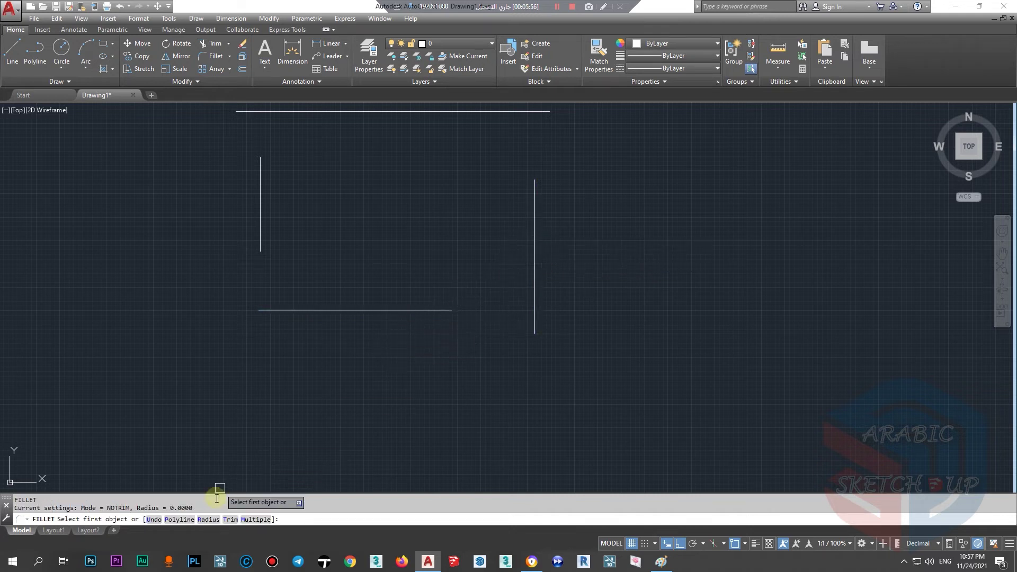
{"action": "left_click", "coordinate": [388, 306]}
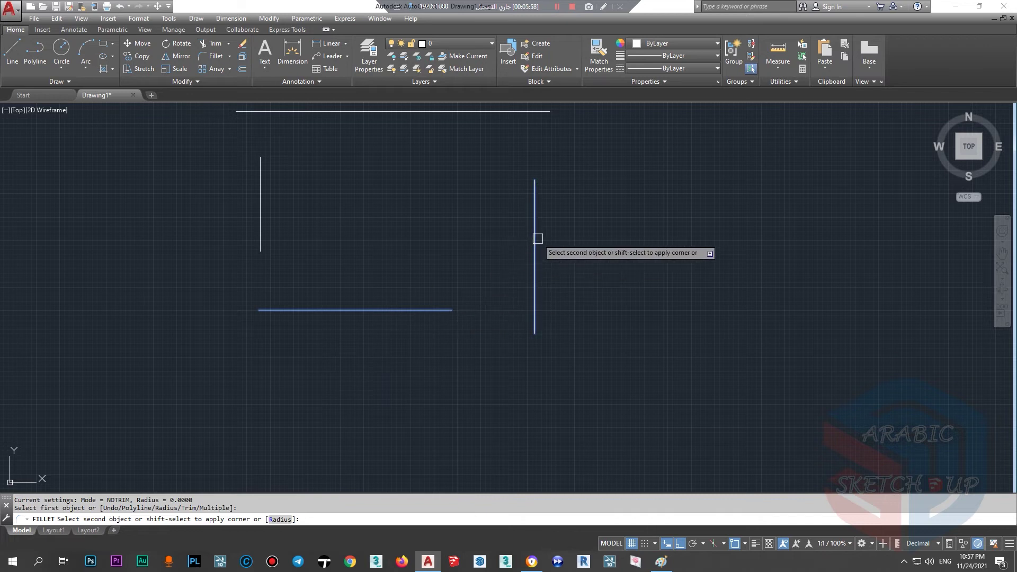
{"action": "left_click", "coordinate": [538, 238]}
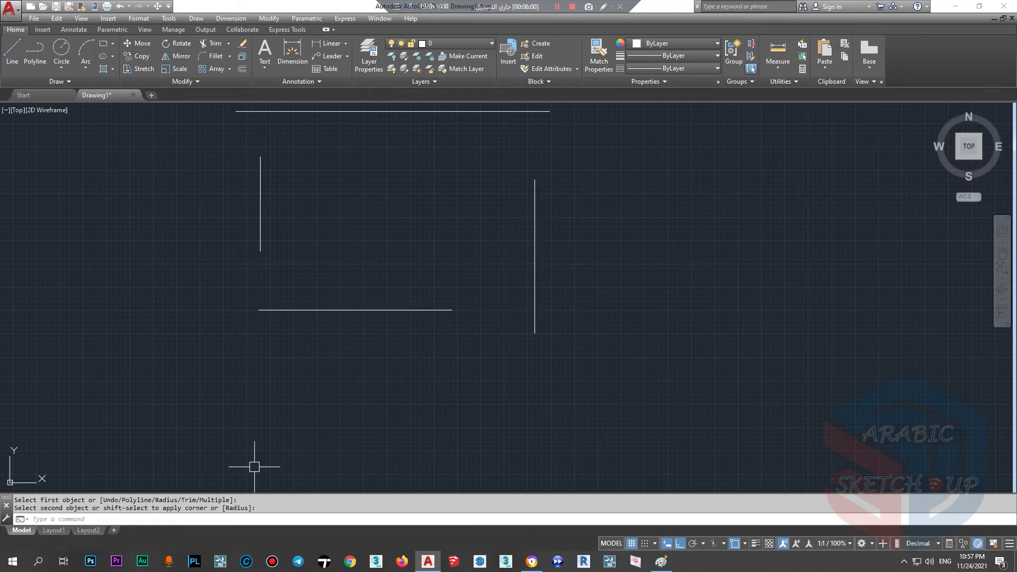
- Round the bottom-right corner with a radius-5 arc and check the untrimmed right line
{"action": "key", "text": "Return"}
{"action": "left_click", "coordinate": [208, 520]}
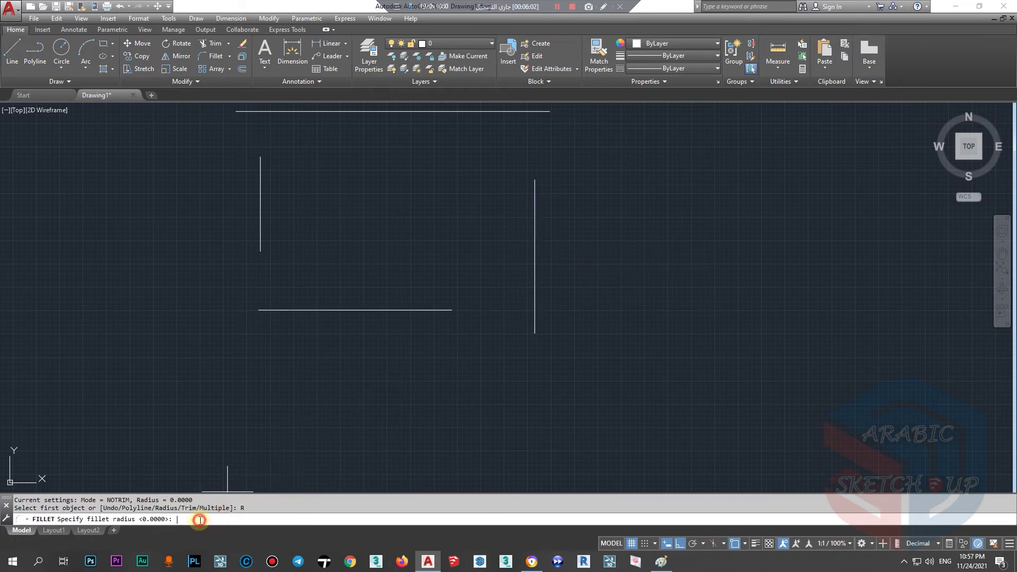
{"action": "type", "text": "5"}
{"action": "key", "text": "Return"}
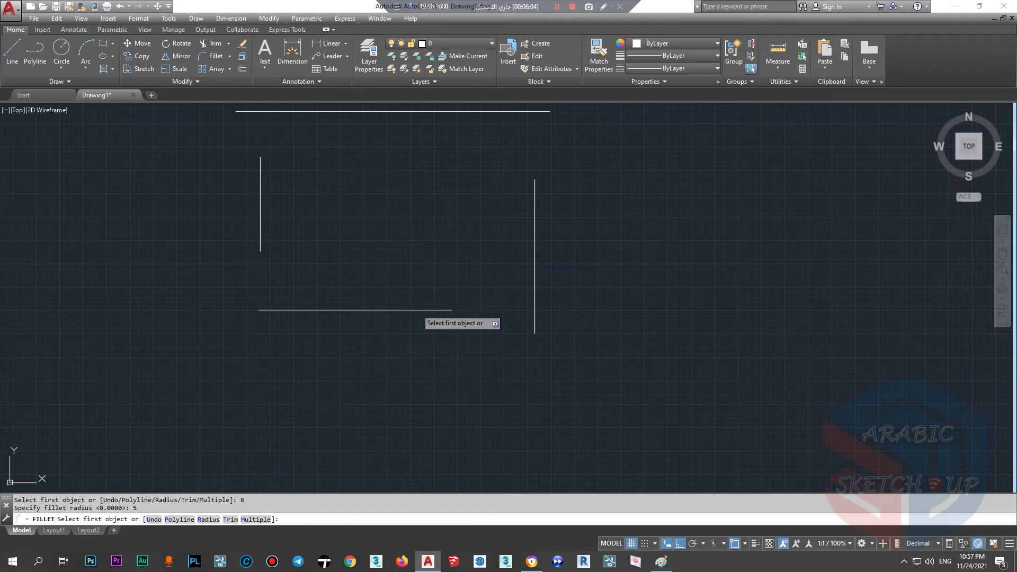
{"action": "left_click", "coordinate": [445, 310]}
{"action": "left_click", "coordinate": [535, 239]}
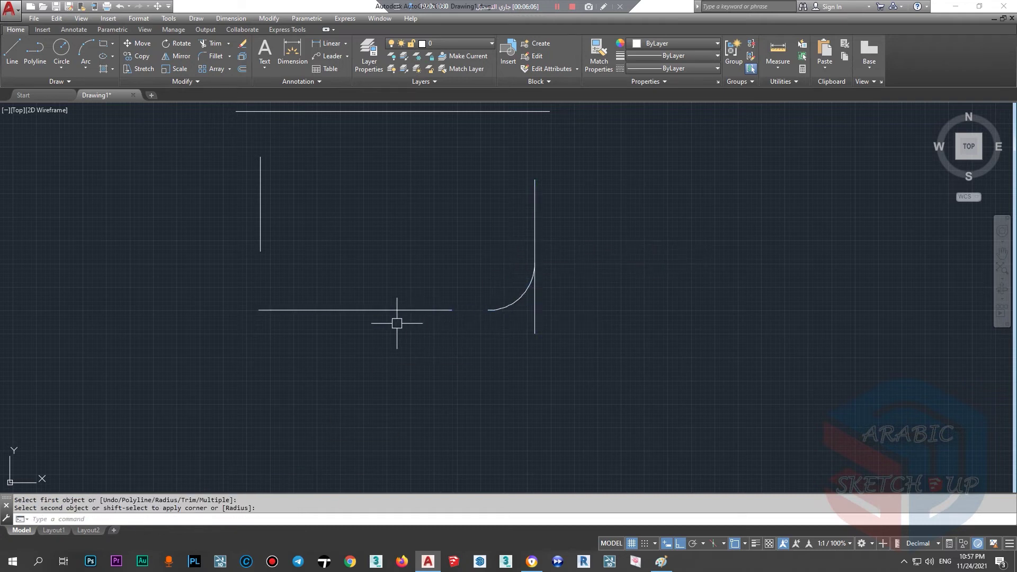
{"action": "scroll", "coordinate": [532, 274], "scroll_direction": "up", "scroll_amount": 5}
{"action": "left_click", "coordinate": [550, 325]}
{"action": "left_click", "coordinate": [514, 362]}
{"action": "scroll", "coordinate": [461, 366], "scroll_direction": "down", "scroll_amount": 4}
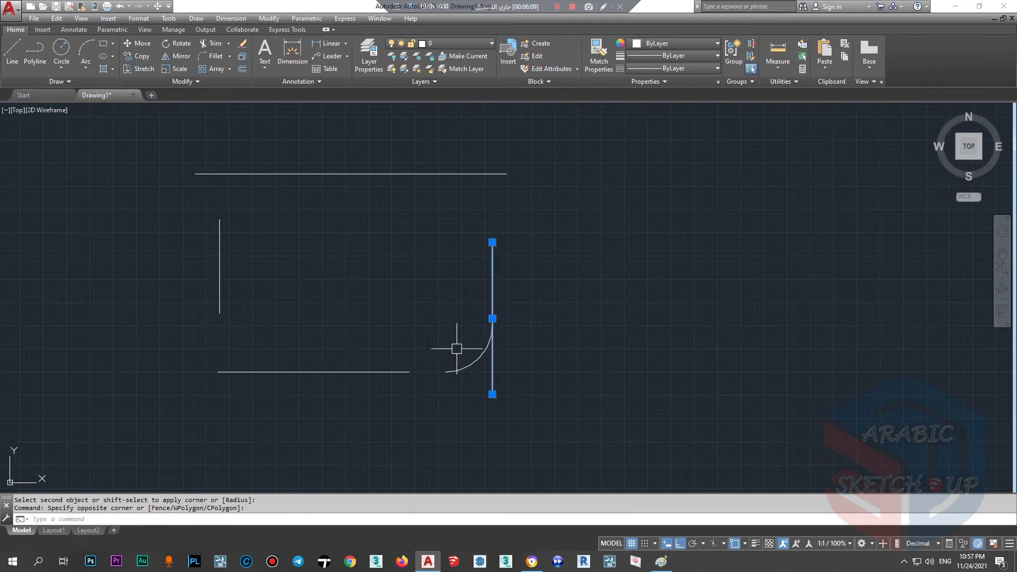
{"action": "key", "text": "Escape"}
{"action": "scroll", "coordinate": [424, 377], "scroll_direction": "up", "scroll_amount": 2}
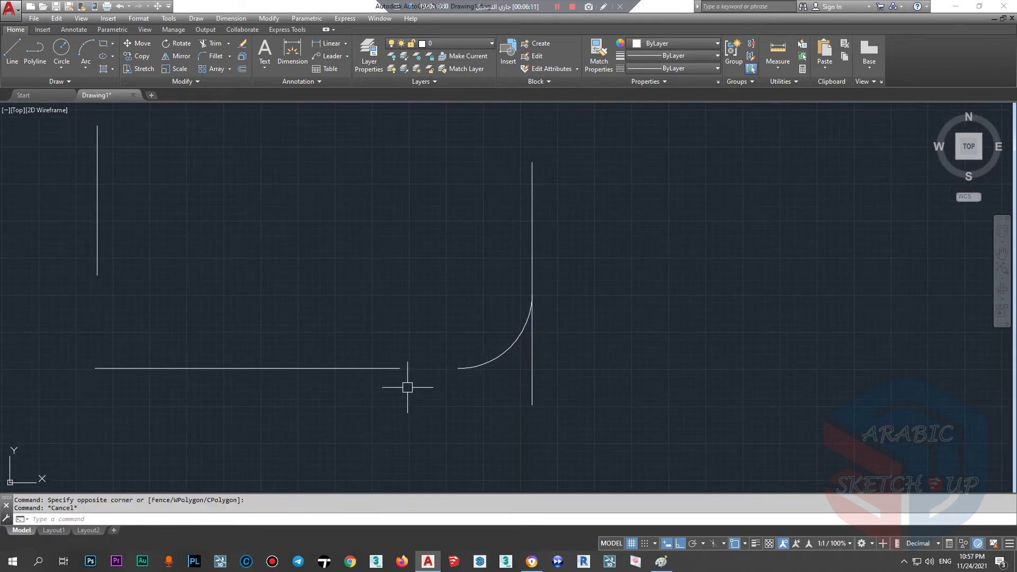
- Switch the fillet Trim mode back to Trim
{"action": "type", "text": "f"}
{"action": "key", "text": "Return"}
{"action": "left_click", "coordinate": [233, 519]}
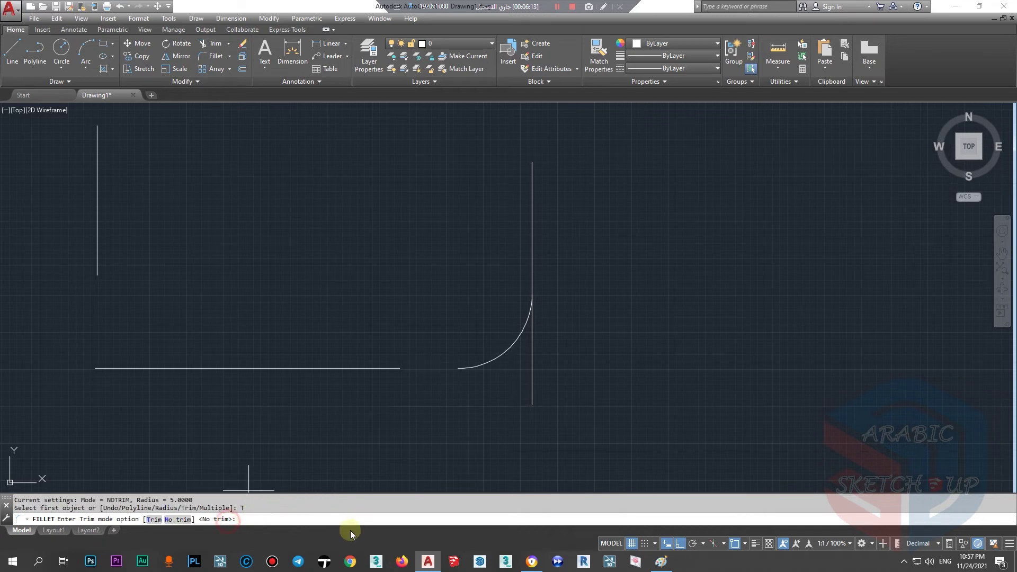
{"action": "left_click", "coordinate": [155, 519]}
{"action": "key", "text": "Escape"}
{"action": "key", "text": "Return"}
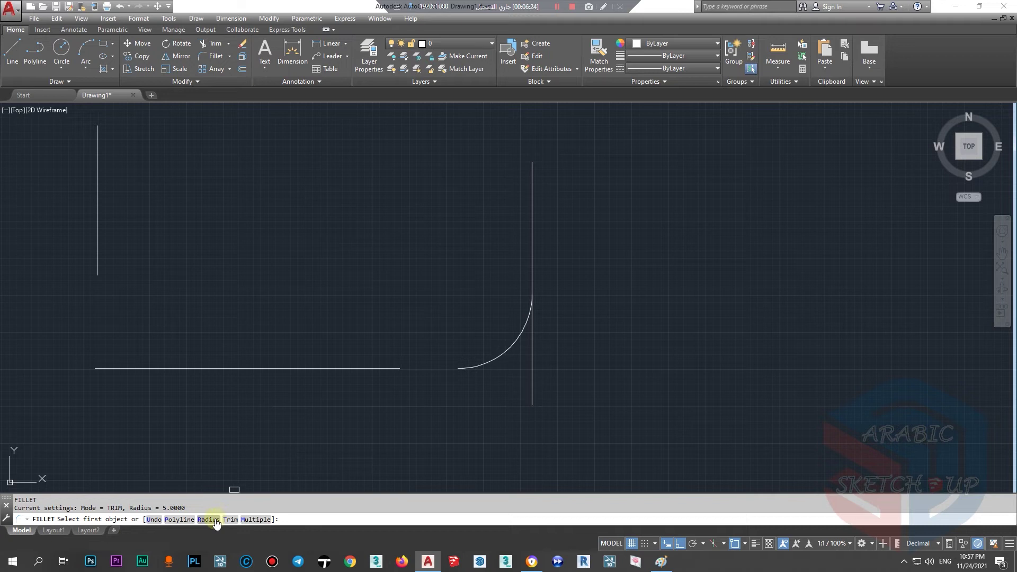
- Cancel the previous fillet and adjust the view to frame the tall rectangle
{"action": "scroll", "coordinate": [392, 362], "scroll_direction": "down", "scroll_amount": 3}
{"action": "key", "text": "Escape"}
{"action": "scroll", "coordinate": [365, 286], "scroll_direction": "down", "scroll_amount": 2}
{"action": "scroll", "coordinate": [295, 350], "scroll_direction": "up", "scroll_amount": 2}
{"action": "scroll", "coordinate": [295, 350], "scroll_direction": "down", "scroll_amount": 4}
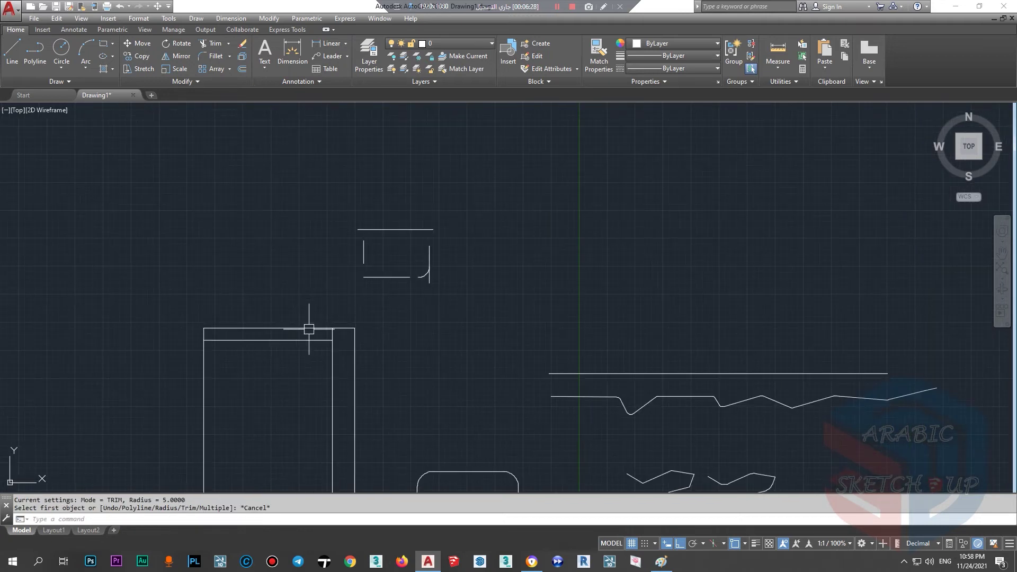
{"action": "scroll", "coordinate": [350, 367], "scroll_direction": "up", "scroll_amount": 4}
- Fillet the tall rectangle's top-right corner with radius 5, trimming the top and right lines
{"action": "type", "text": "f"}
{"action": "key", "text": "Return"}
{"action": "left_click", "coordinate": [210, 519]}
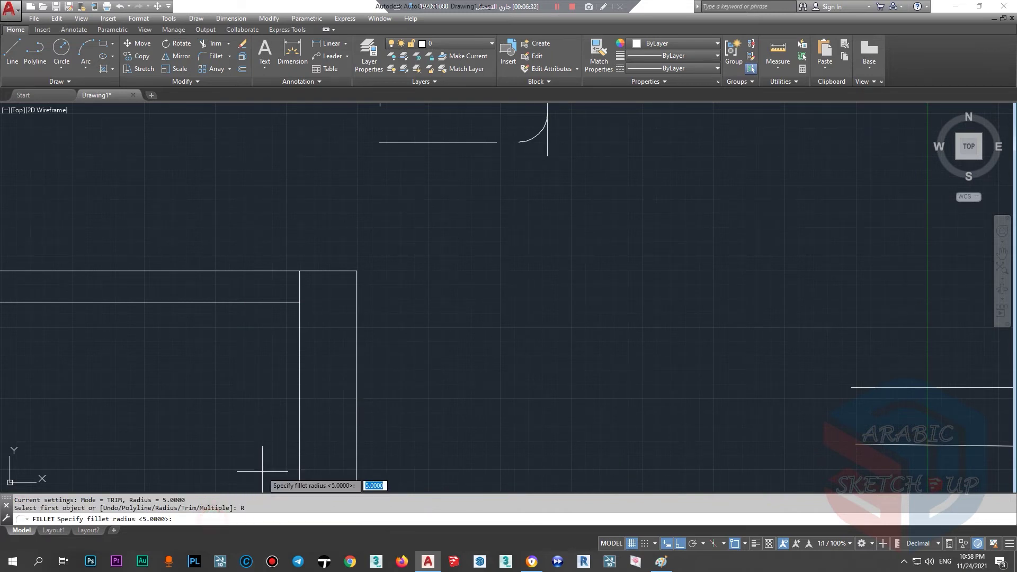
{"action": "type", "text": "5"}
{"action": "key", "text": "Return"}
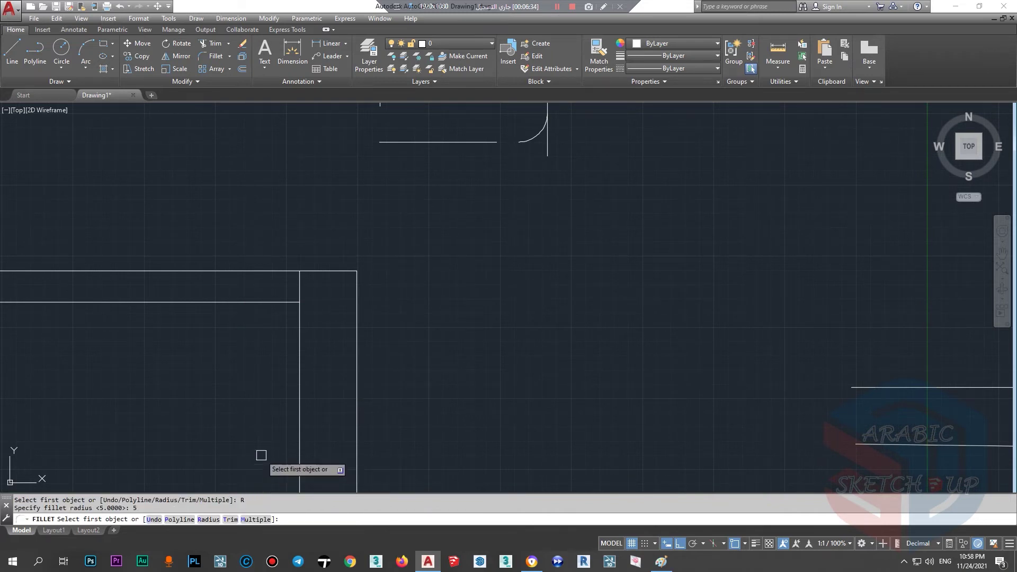
{"action": "left_click", "coordinate": [274, 271]}
{"action": "left_click", "coordinate": [361, 323]}
- Select the new radius-5 corner arc to check it, then deselect it
{"action": "scroll", "coordinate": [375, 310], "scroll_direction": "down", "scroll_amount": 2}
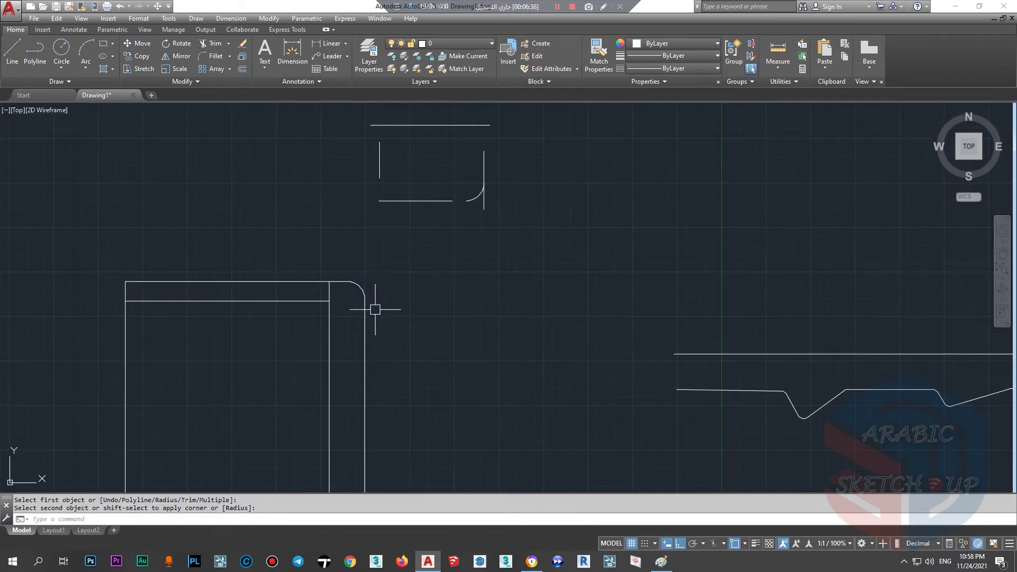
{"action": "left_click", "coordinate": [356, 285]}
{"action": "scroll", "coordinate": [354, 292], "scroll_direction": "up", "scroll_amount": 2}
{"action": "key", "text": "Escape"}
- Restart and cancel the fillet, then expand the list of corner-joining commands
{"action": "scroll", "coordinate": [395, 321], "scroll_direction": "down", "scroll_amount": 2}
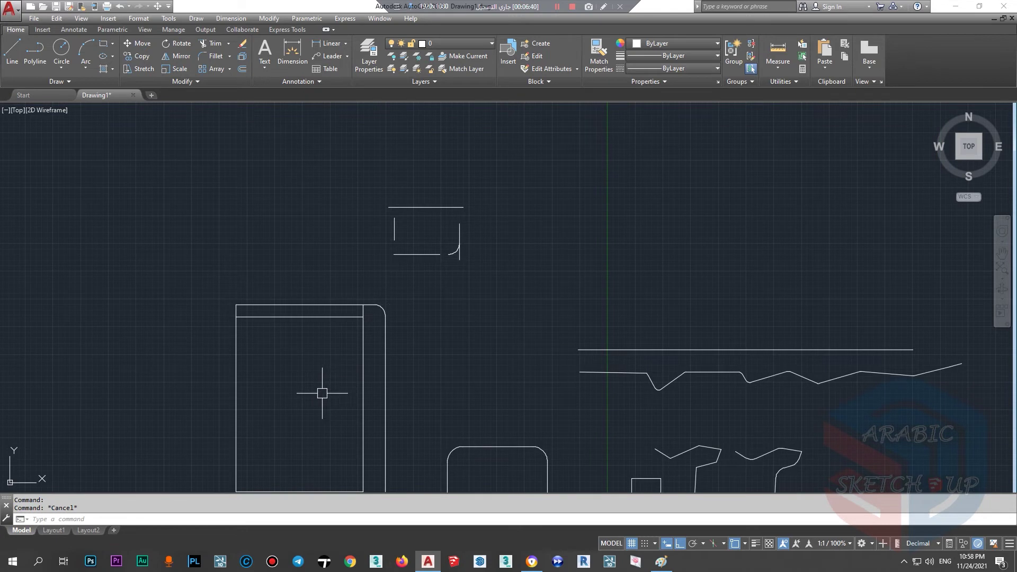
{"action": "type", "text": "f"}
{"action": "key", "text": "Return"}
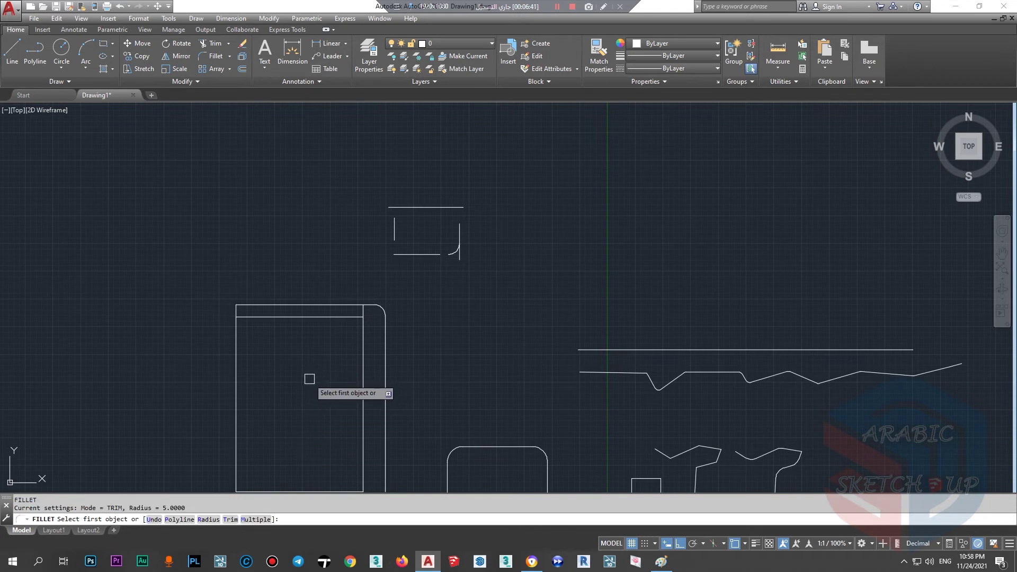
{"action": "scroll", "coordinate": [315, 374], "scroll_direction": "down", "scroll_amount": 2}
{"action": "scroll", "coordinate": [318, 371], "scroll_direction": "down", "scroll_amount": 2}
{"action": "key", "text": "Escape"}
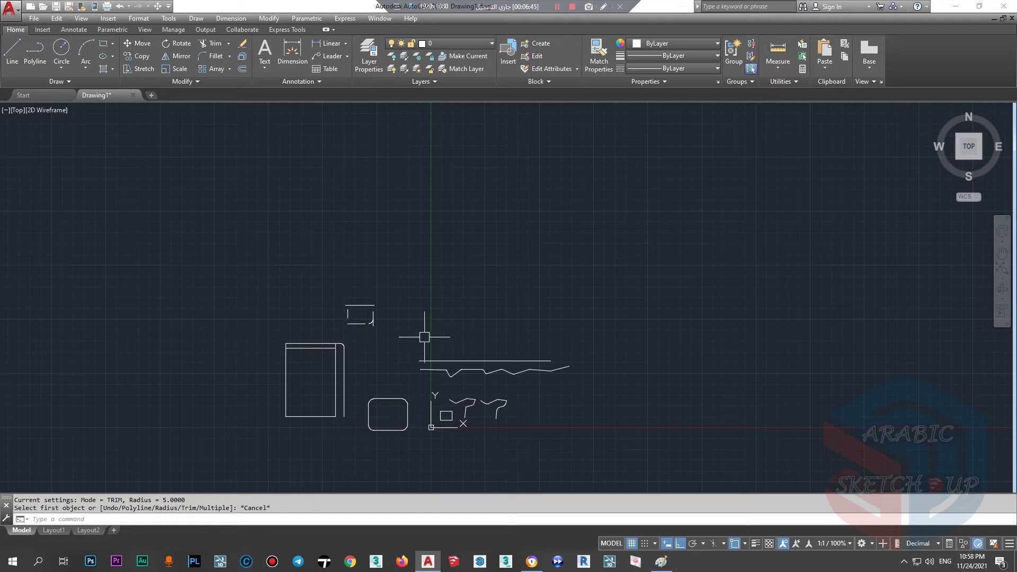
{"action": "left_click", "coordinate": [230, 58]}
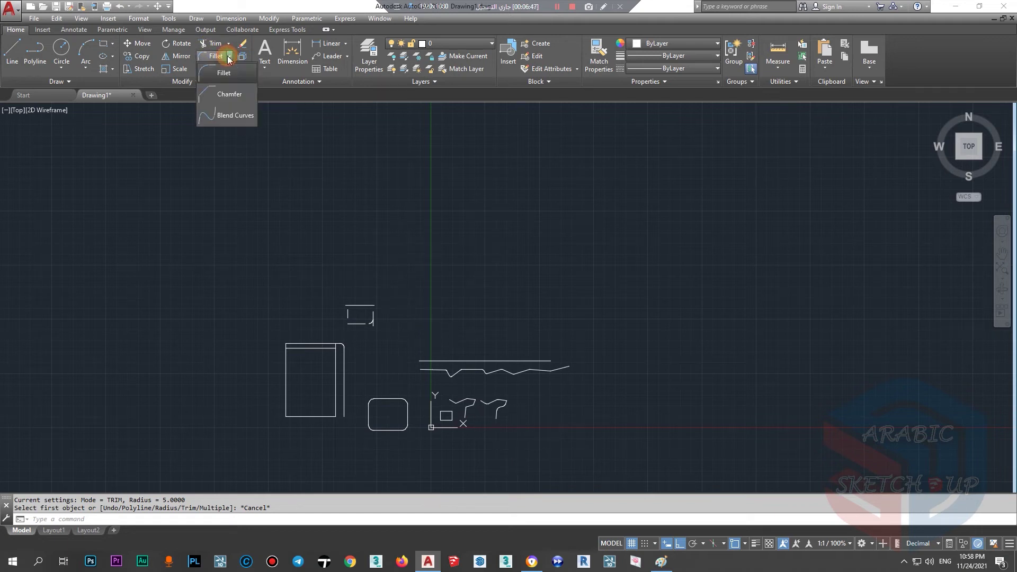
{"action": "left_click", "coordinate": [228, 94]}
{"action": "type", "text": "c"}
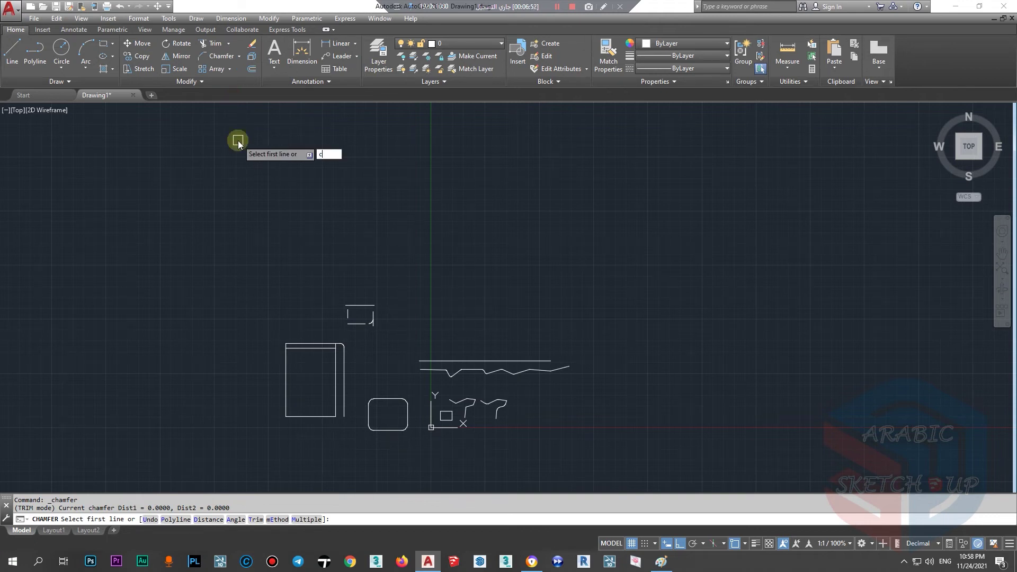
{"action": "key", "text": "Escape"}
{"action": "type", "text": "CHA"}
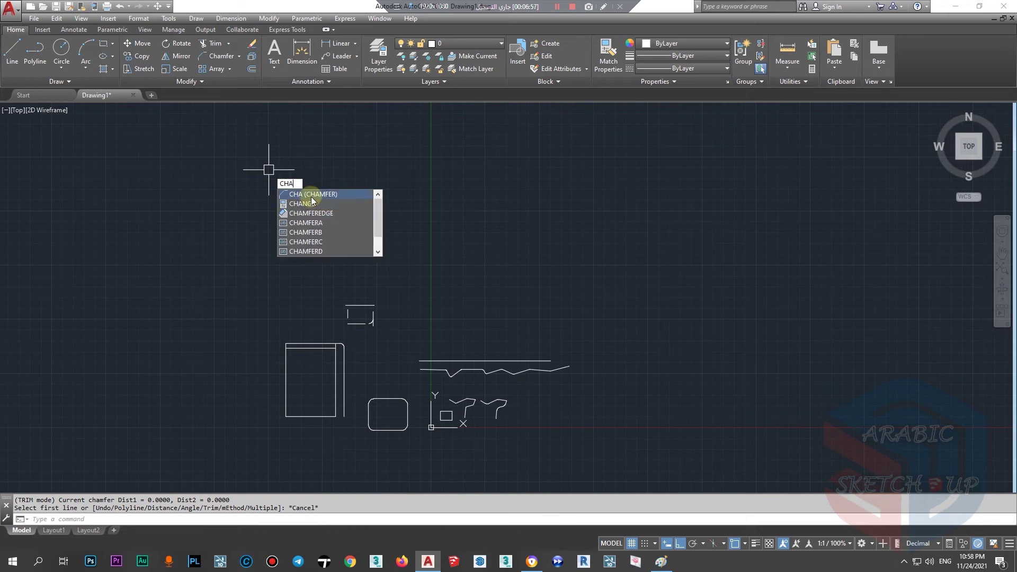
{"action": "key", "text": "Escape"}
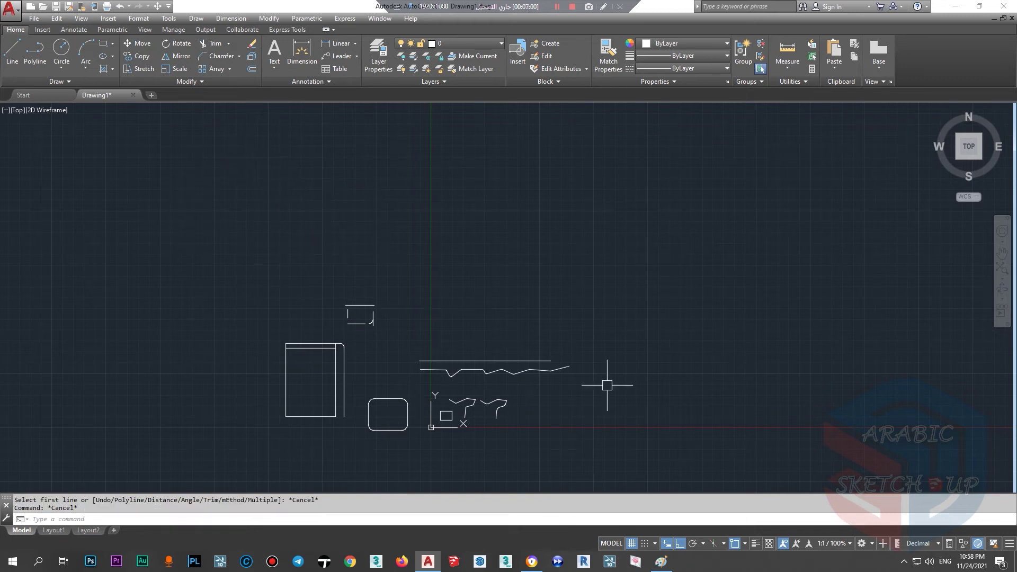
{"action": "left_click", "coordinate": [661, 562]}
- Sketch diagonal strokes and curved corner shapes on the Paint canvas
{"action": "left_click_drag", "start_coordinate": [690, 376], "coordinate": [624, 450]}
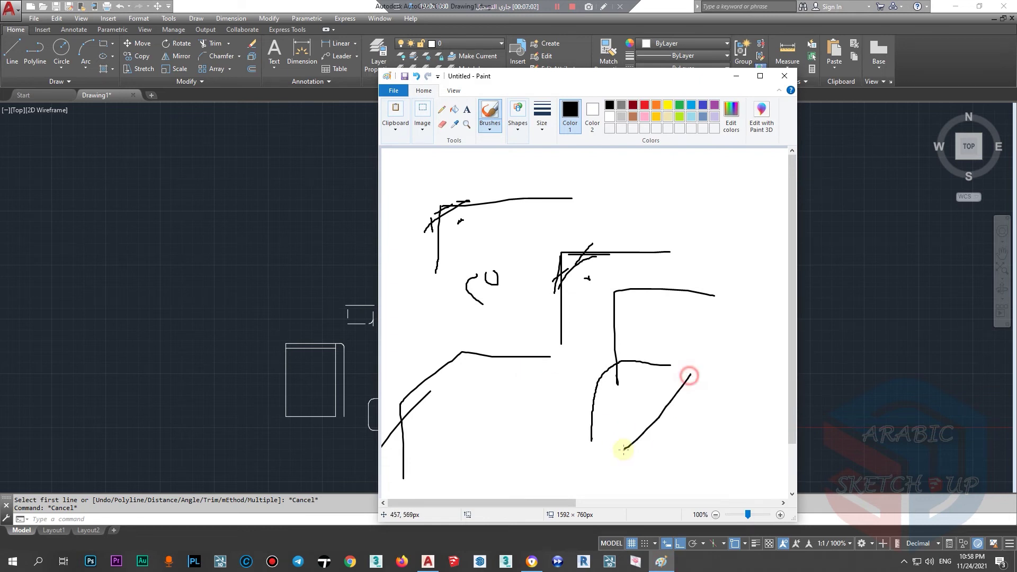
{"action": "left_click_drag", "start_coordinate": [552, 403], "coordinate": [474, 463]}
{"action": "left_click_drag", "start_coordinate": [544, 389], "coordinate": [469, 454]}
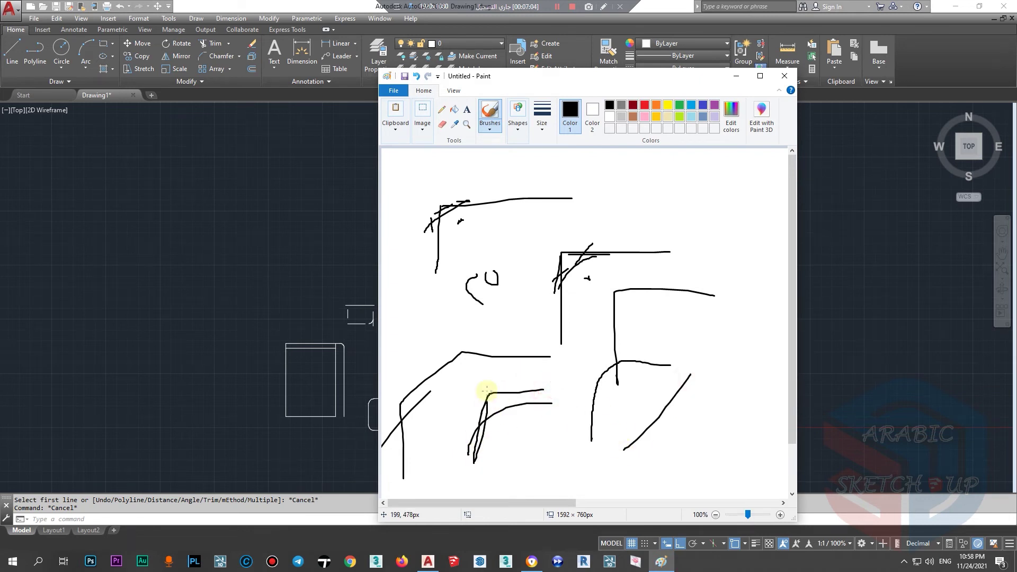
{"action": "mouse_move", "coordinate": [671, 444]}
{"action": "left_mouse_down"}
{"action": "mouse_move", "coordinate": [745, 344]}
{"action": "mouse_move", "coordinate": [767, 362]}
{"action": "left_mouse_up"}
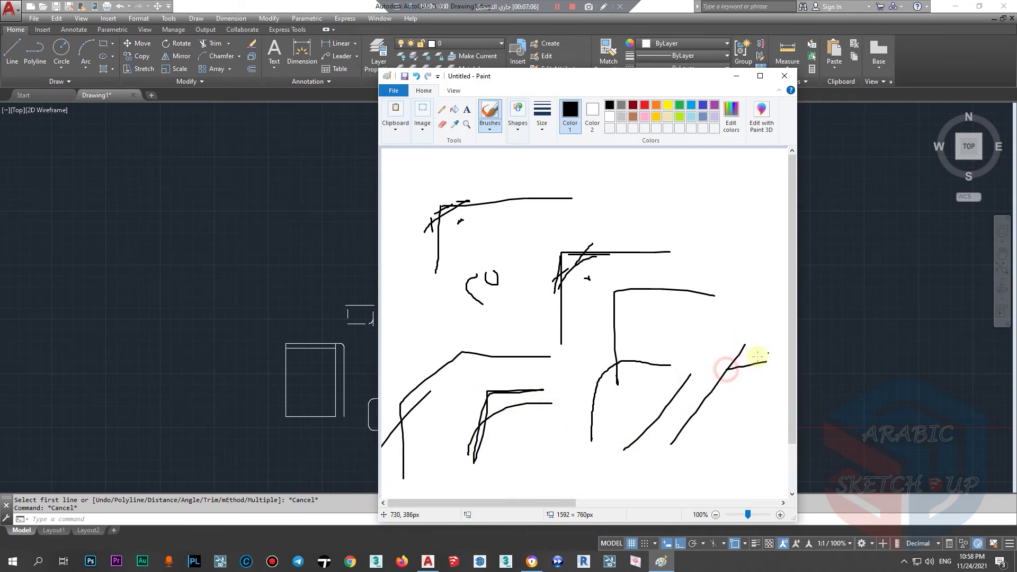
{"action": "mouse_move", "coordinate": [747, 190]}
{"action": "left_mouse_down"}
{"action": "mouse_move", "coordinate": [658, 197]}
{"action": "mouse_move", "coordinate": [645, 276]}
{"action": "left_mouse_up"}
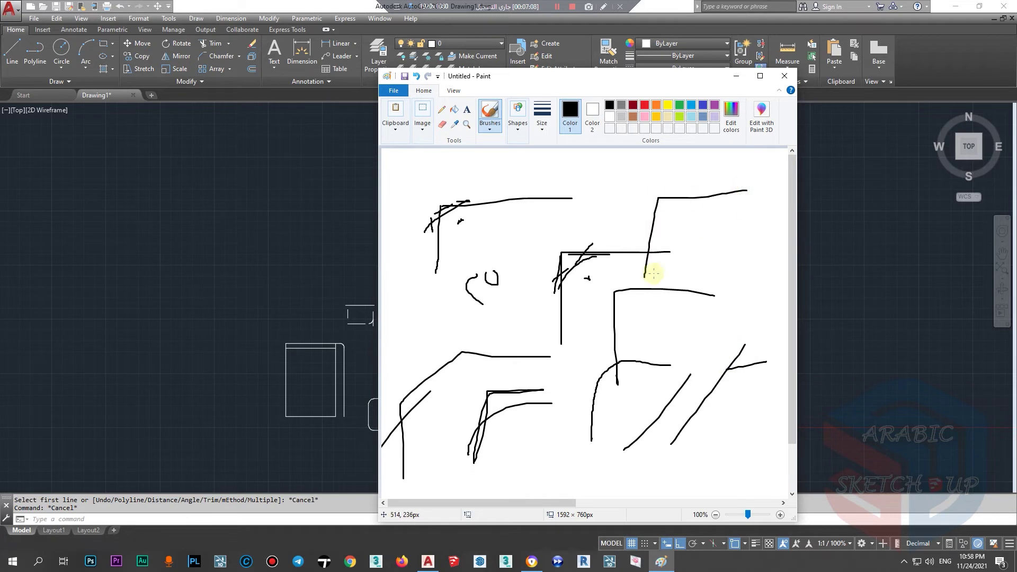
- Discard the sketch for a blank canvas and draw an L-shaped corner with a diagonal cut
{"action": "key", "text": "ctrl+n"}
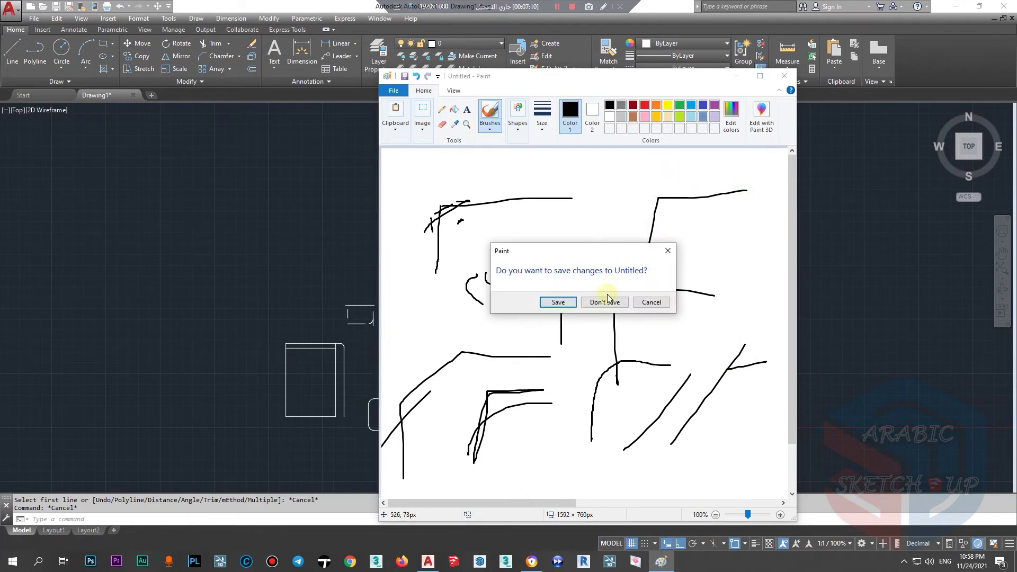
{"action": "left_click", "coordinate": [607, 297]}
{"action": "left_click_drag", "start_coordinate": [535, 187], "coordinate": [425, 277]}
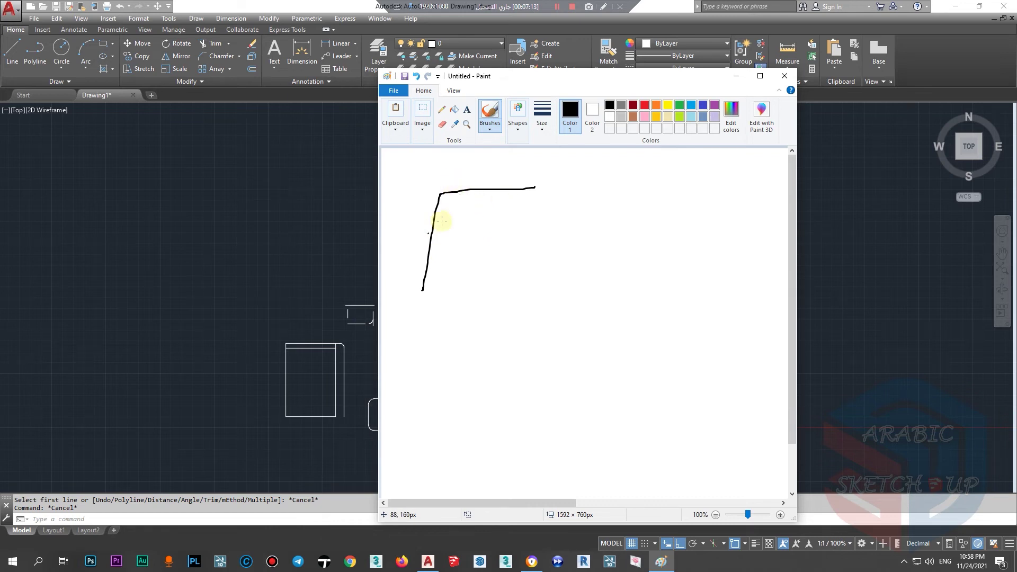
{"action": "mouse_move", "coordinate": [430, 196]}
{"action": "left_mouse_down"}
{"action": "mouse_move", "coordinate": [417, 241]}
{"action": "mouse_move", "coordinate": [486, 184]}
{"action": "left_mouse_up"}
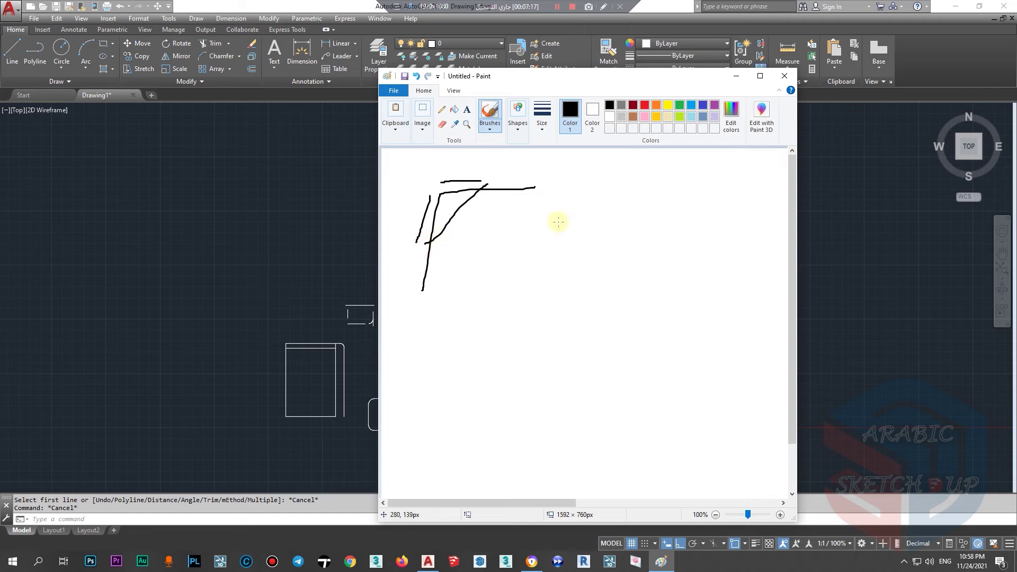
- Sketch a second slanted-cut corner, label the corners 4, 3 and 5, and minimize Paint
{"action": "left_click_drag", "start_coordinate": [661, 189], "coordinate": [565, 247]}
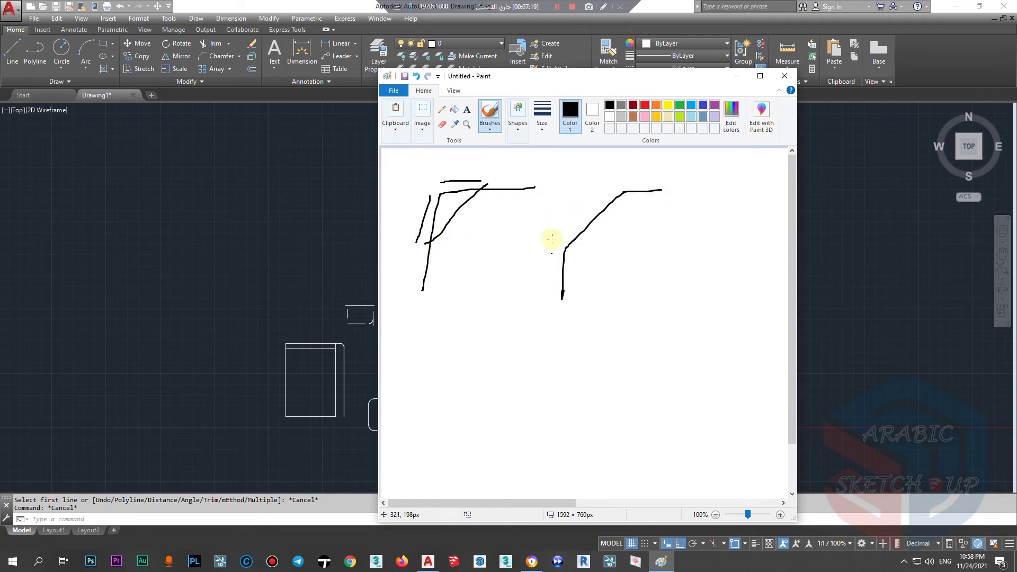
{"action": "mouse_move", "coordinate": [565, 190]}
{"action": "left_mouse_down"}
{"action": "mouse_move", "coordinate": [559, 237]}
{"action": "mouse_move", "coordinate": [573, 215]}
{"action": "left_mouse_up"}
{"action": "left_click_drag", "start_coordinate": [560, 187], "coordinate": [517, 232]}
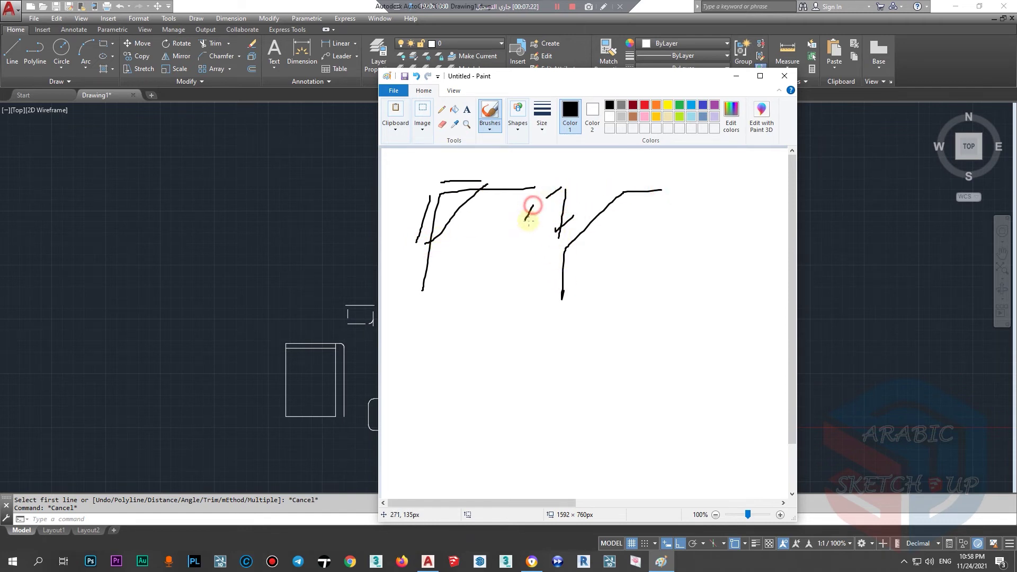
{"action": "left_click_drag", "start_coordinate": [598, 155], "coordinate": [580, 175]}
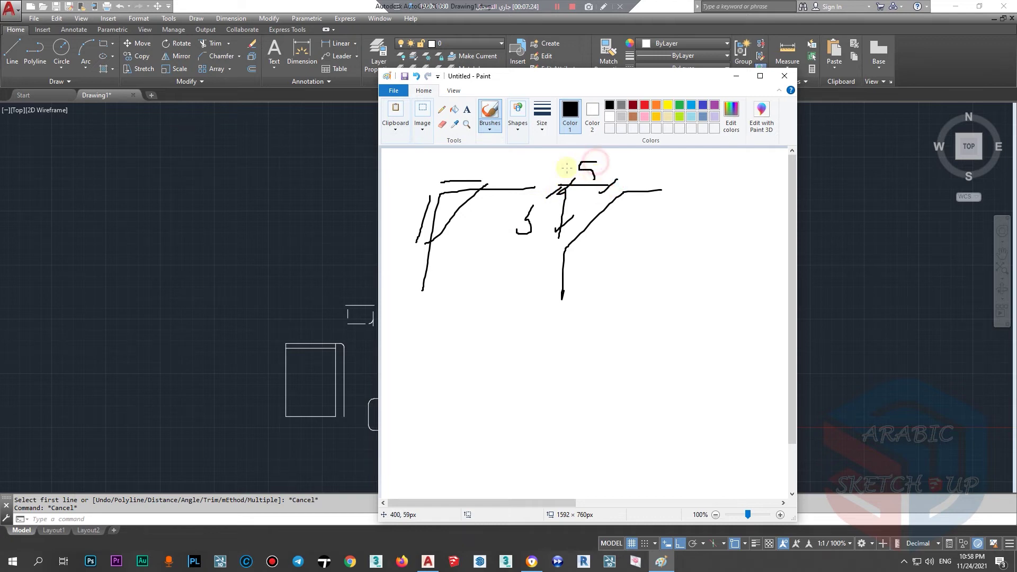
{"action": "left_click", "coordinate": [736, 76]}
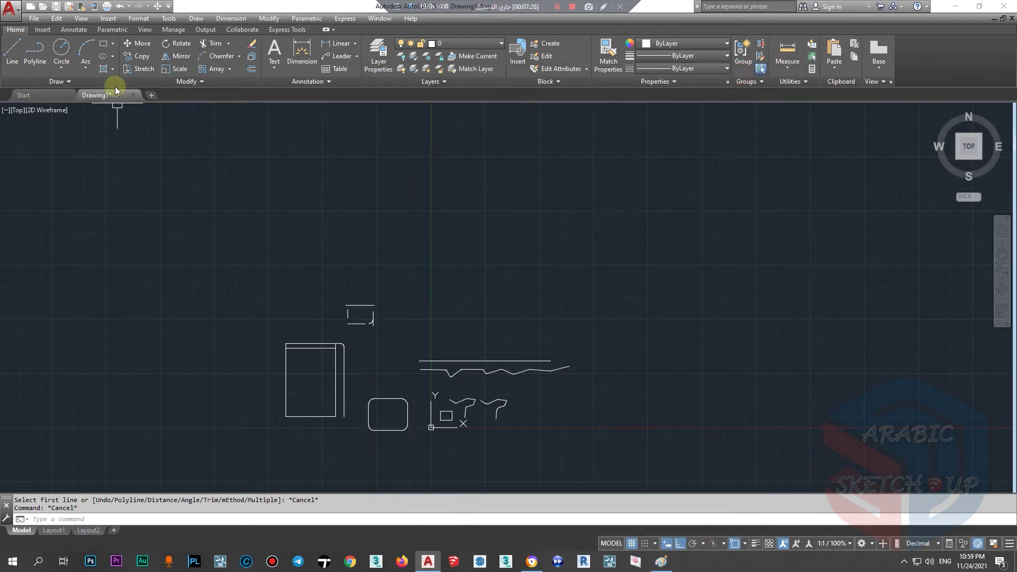
- Draw a new rectangle above the existing drawings
{"action": "left_click", "coordinate": [102, 48]}
{"action": "left_click", "coordinate": [305, 267]}
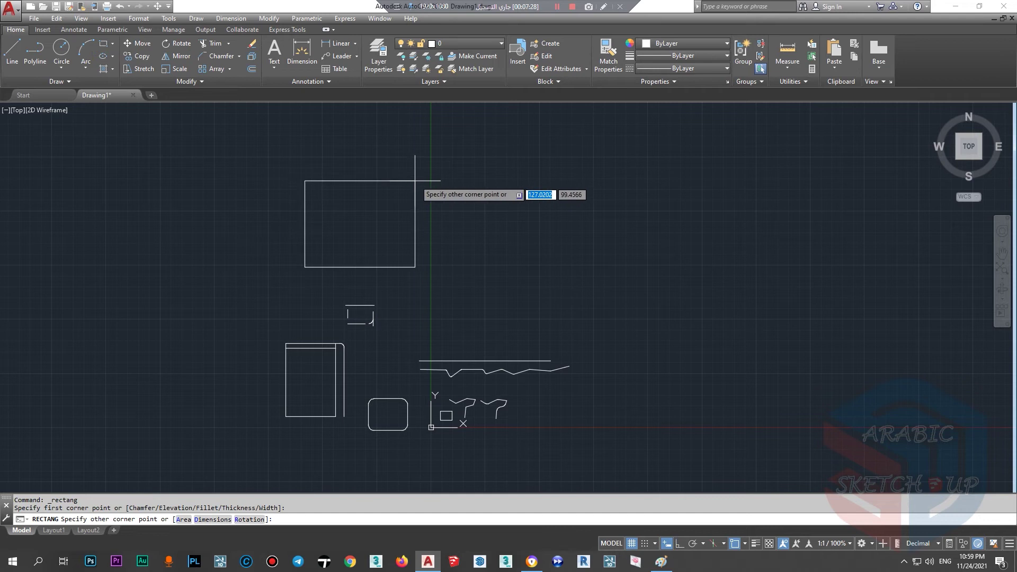
{"action": "left_click", "coordinate": [425, 172]}
- Chamfer all four rectangle corners as a polyline with distances 5 and 5
{"action": "left_click", "coordinate": [220, 56]}
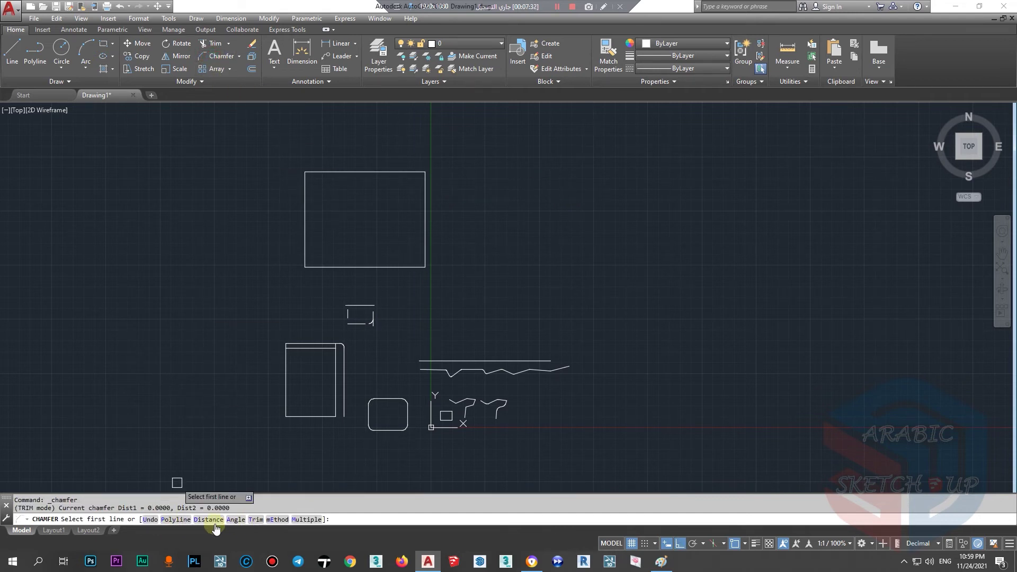
{"action": "left_click", "coordinate": [178, 525]}
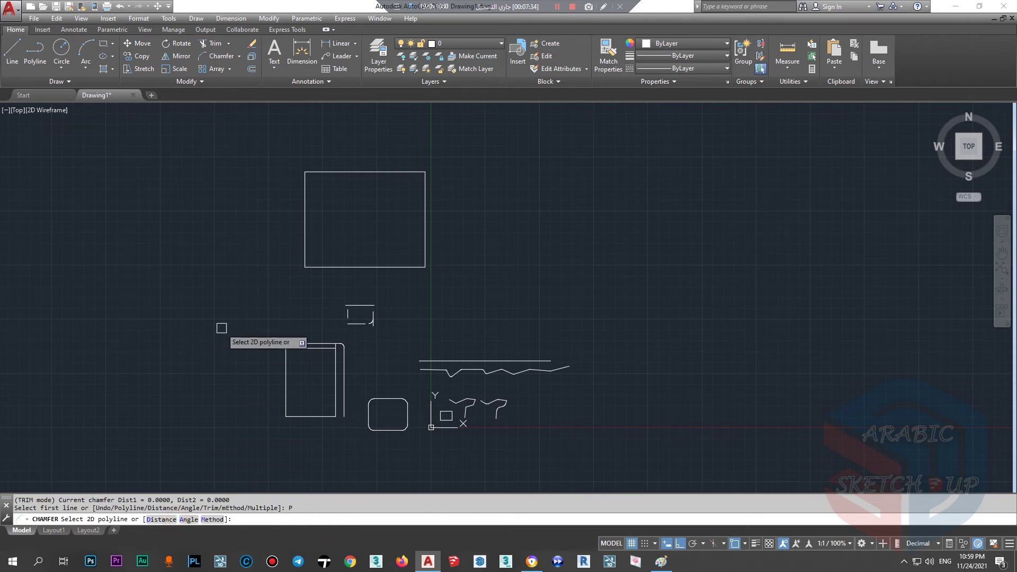
{"action": "scroll", "coordinate": [242, 273], "scroll_direction": "up", "scroll_amount": 4}
{"action": "scroll", "coordinate": [309, 210], "scroll_direction": "down", "scroll_amount": 2}
{"action": "scroll", "coordinate": [349, 136], "scroll_direction": "up", "scroll_amount": 2}
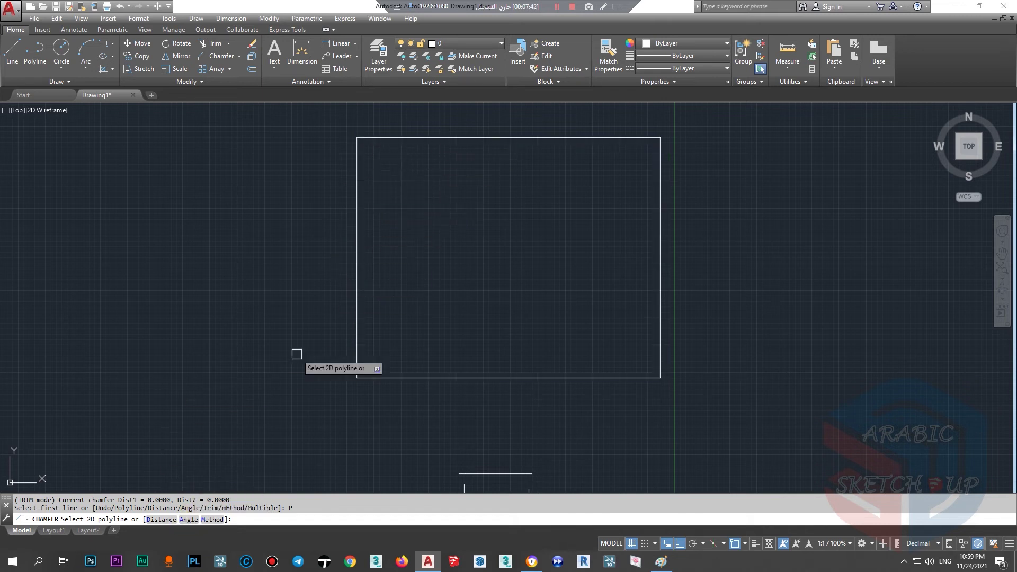
{"action": "left_click", "coordinate": [164, 520]}
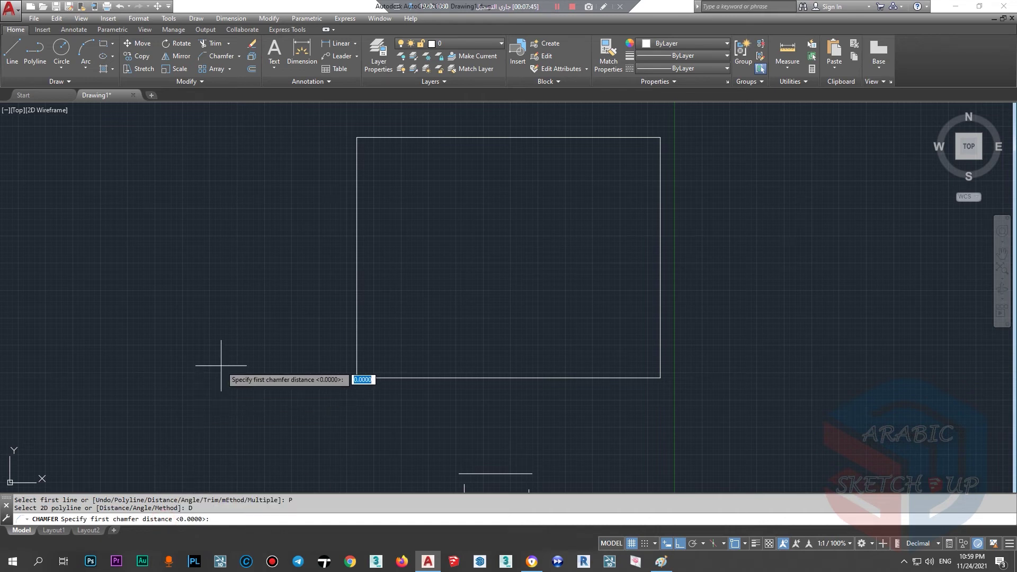
{"action": "type", "text": "5"}
{"action": "key", "text": "Return"}
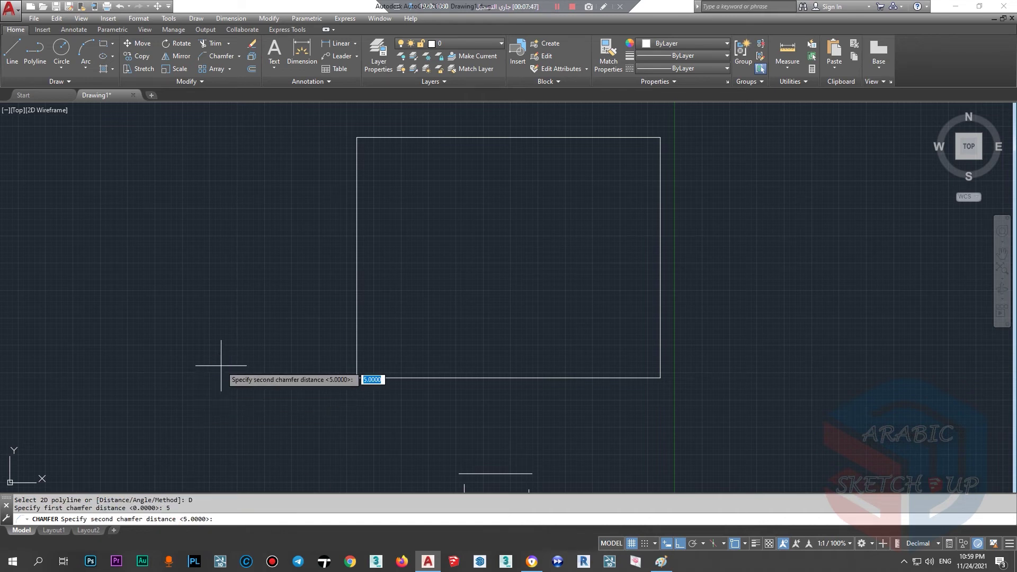
{"action": "type", "text": "5"}
{"action": "key", "text": "Return"}
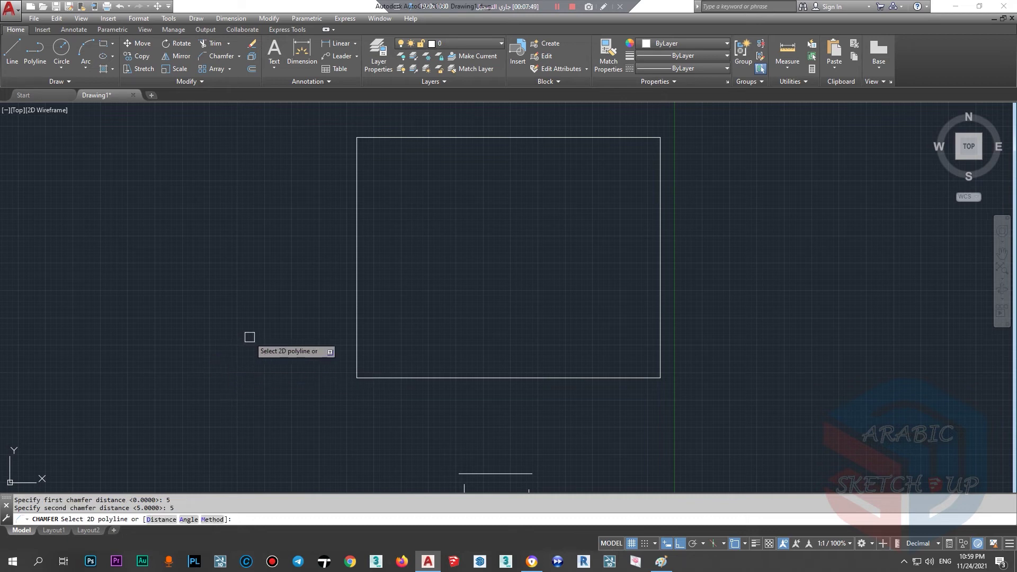
{"action": "left_click", "coordinate": [357, 226]}
- Undo the 5-by-5 chamfer to restore square corners and repeat CHAMFER
{"action": "scroll", "coordinate": [373, 136], "scroll_direction": "up", "scroll_amount": 5}
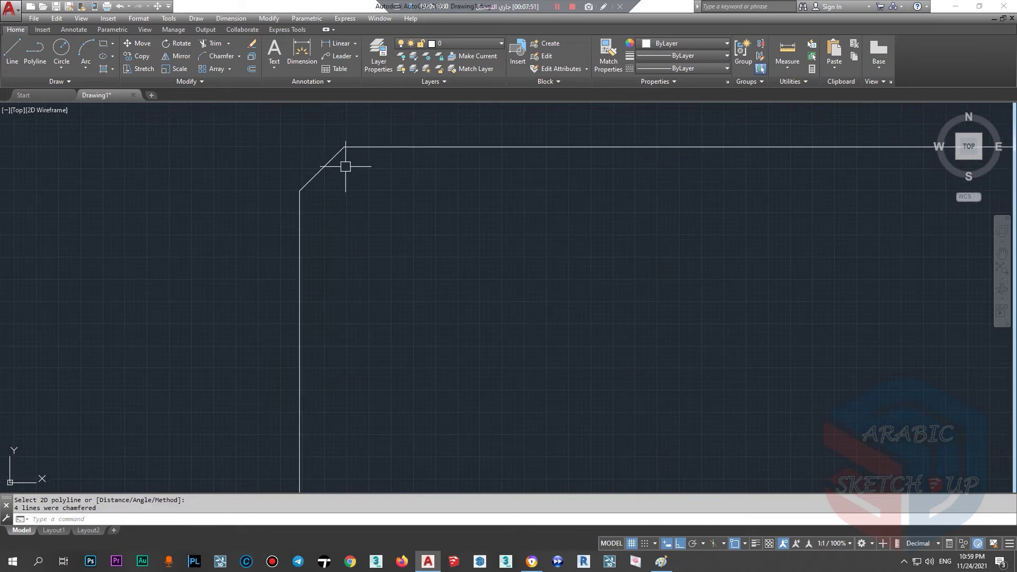
{"action": "key", "text": "ctrl+z"}
{"action": "key", "text": "ctrl+z"}
{"action": "key", "text": "ctrl+z"}
{"action": "key", "text": "ctrl+z"}
{"action": "scroll", "coordinate": [329, 208], "scroll_direction": "up", "scroll_amount": 2}
{"action": "right_click", "coordinate": [325, 207]}
{"action": "left_click", "coordinate": [370, 225]}
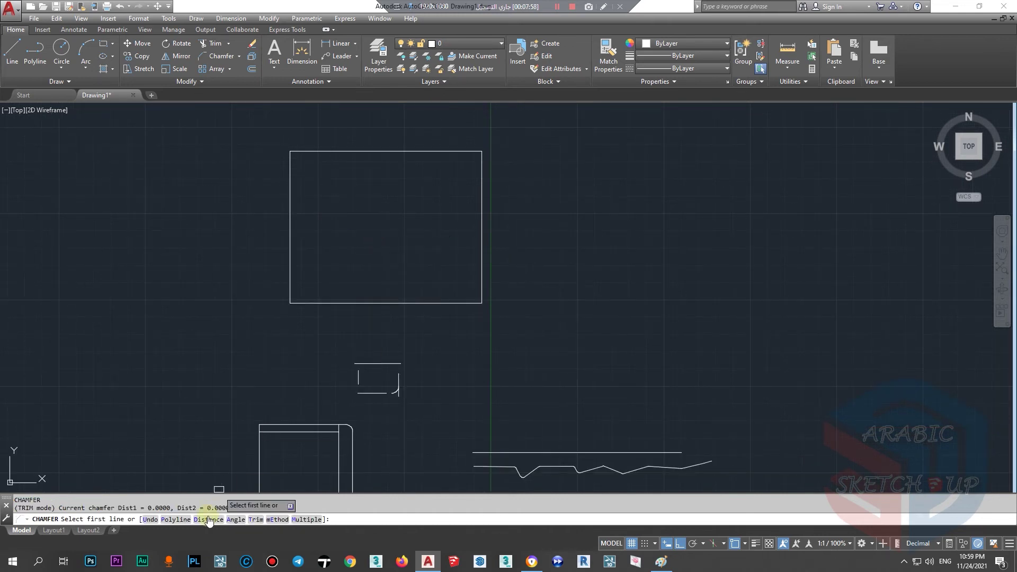
{"action": "left_click", "coordinate": [176, 520]}
{"action": "left_click", "coordinate": [180, 520]}
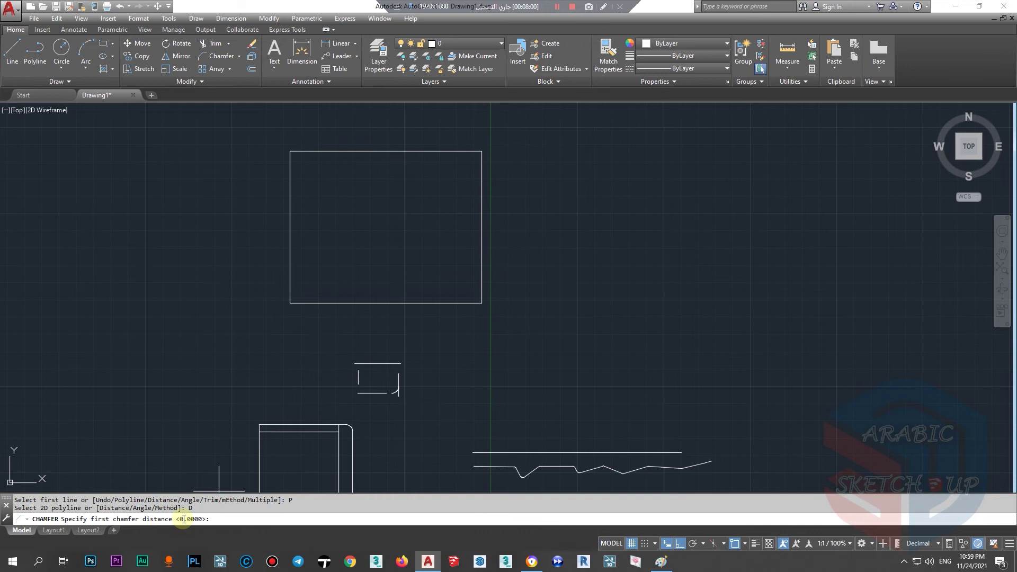
{"action": "type", "text": "10"}
{"action": "key", "text": "Return"}
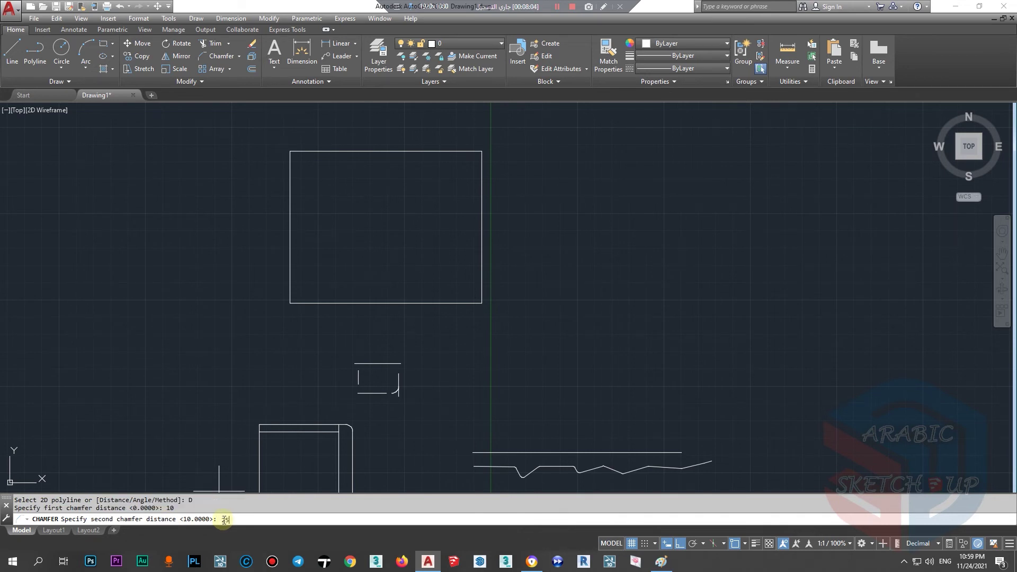
{"action": "key", "text": "Return"}
{"action": "left_click", "coordinate": [289, 282]}
{"action": "scroll", "coordinate": [309, 263], "scroll_direction": "up", "scroll_amount": 2}
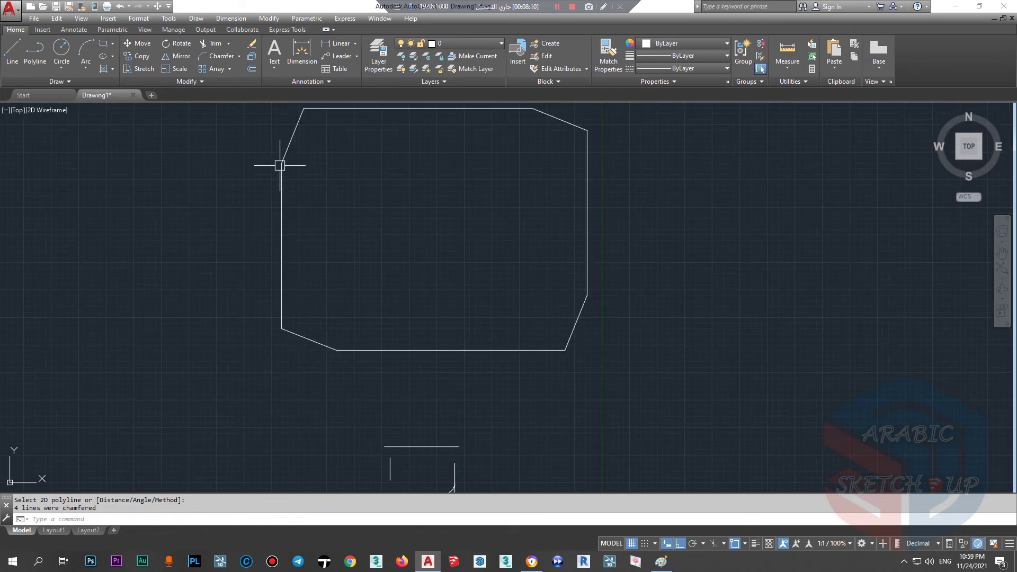
{"action": "scroll", "coordinate": [393, 200], "scroll_direction": "down", "scroll_amount": 2}
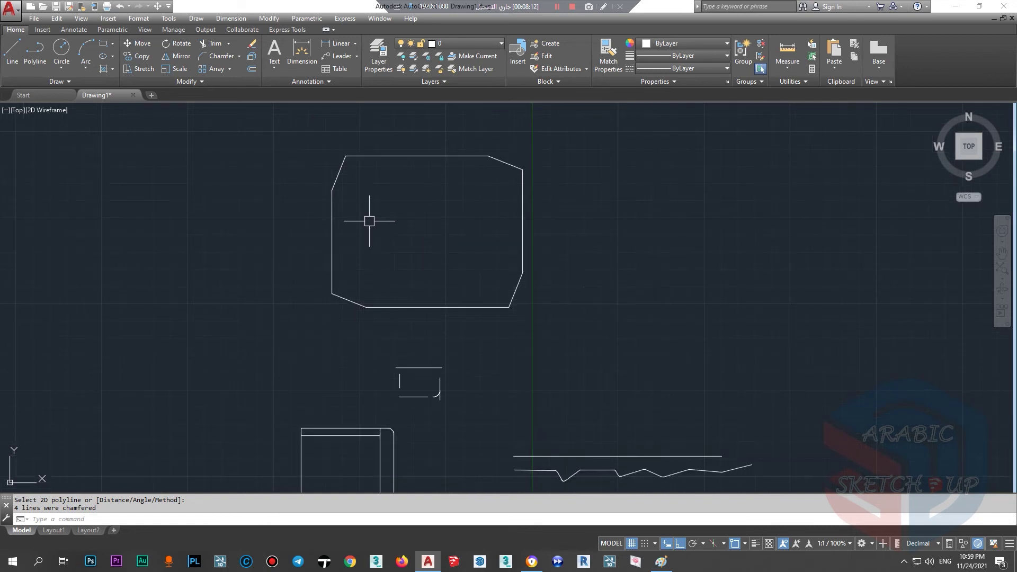
{"action": "key", "text": "ctrl+z"}
{"action": "key", "text": "ctrl+z"}
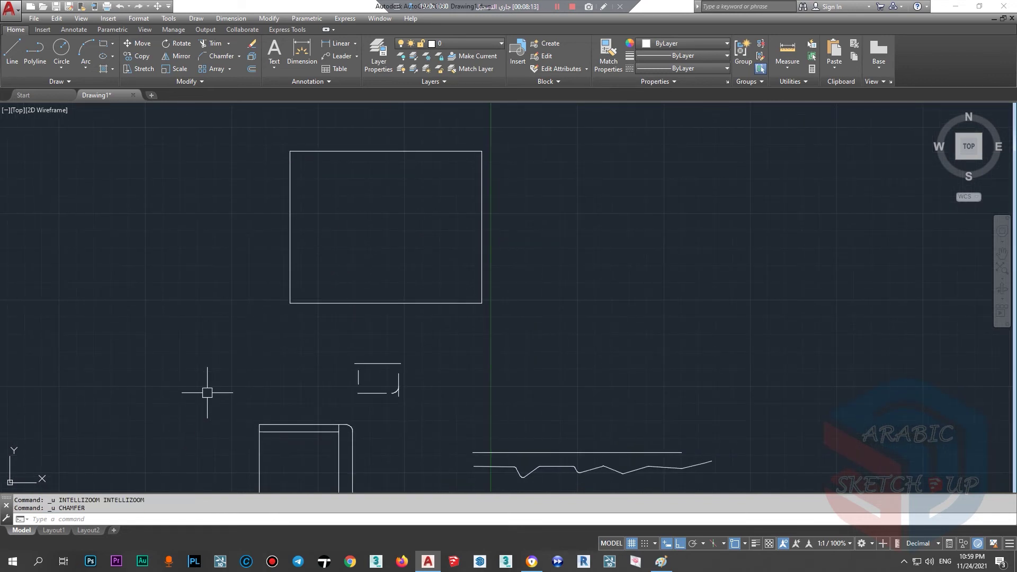
- Chamfer all four rectangle corners as a polyline using the angle method: length 20, angle 30°
{"action": "type", "text": "CH"}
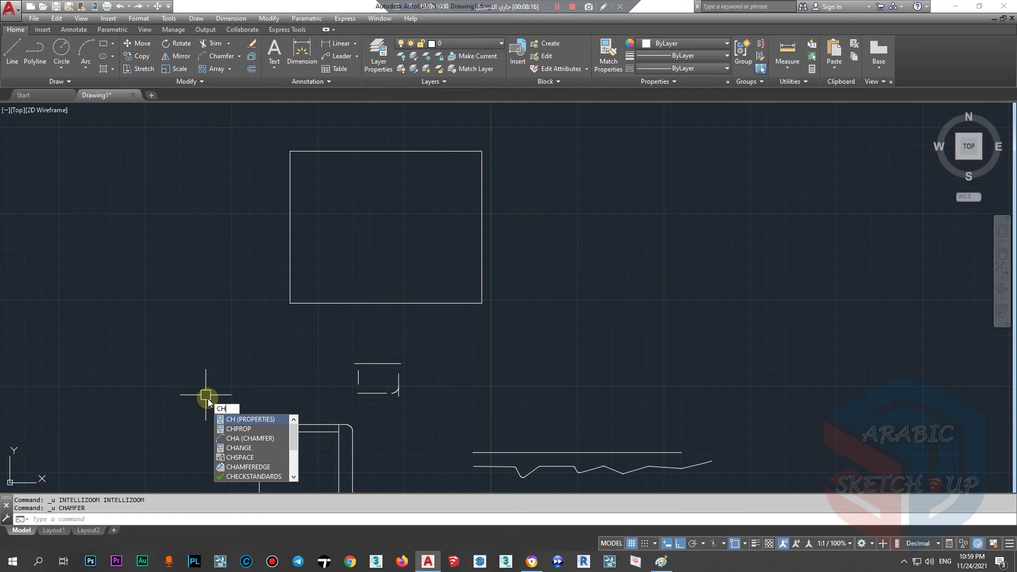
{"action": "type", "text": "A"}
{"action": "left_click", "coordinate": [259, 420]}
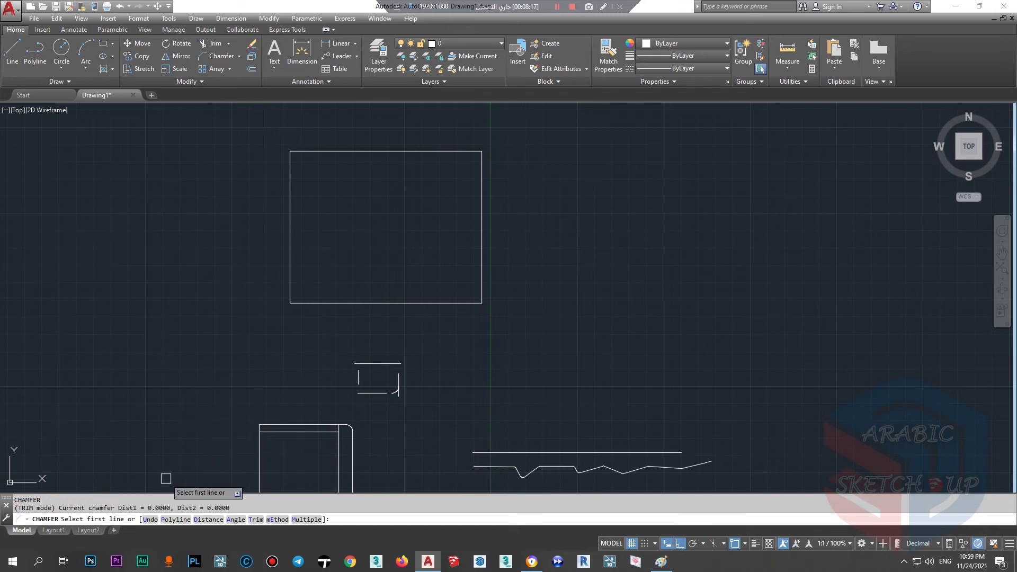
{"action": "left_click", "coordinate": [183, 521]}
{"action": "left_click", "coordinate": [191, 519]}
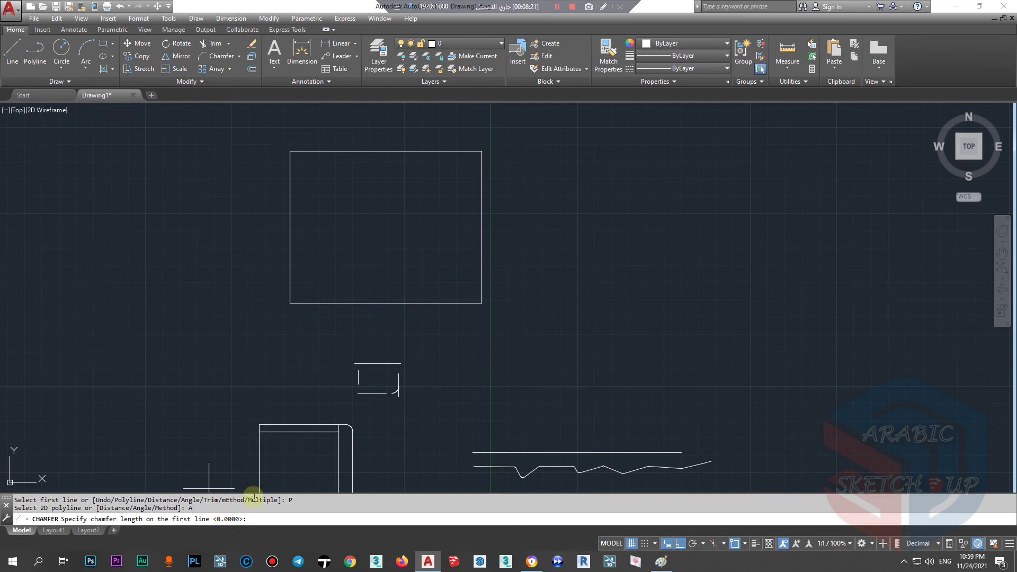
{"action": "type", "text": "20"}
{"action": "key", "text": "Return"}
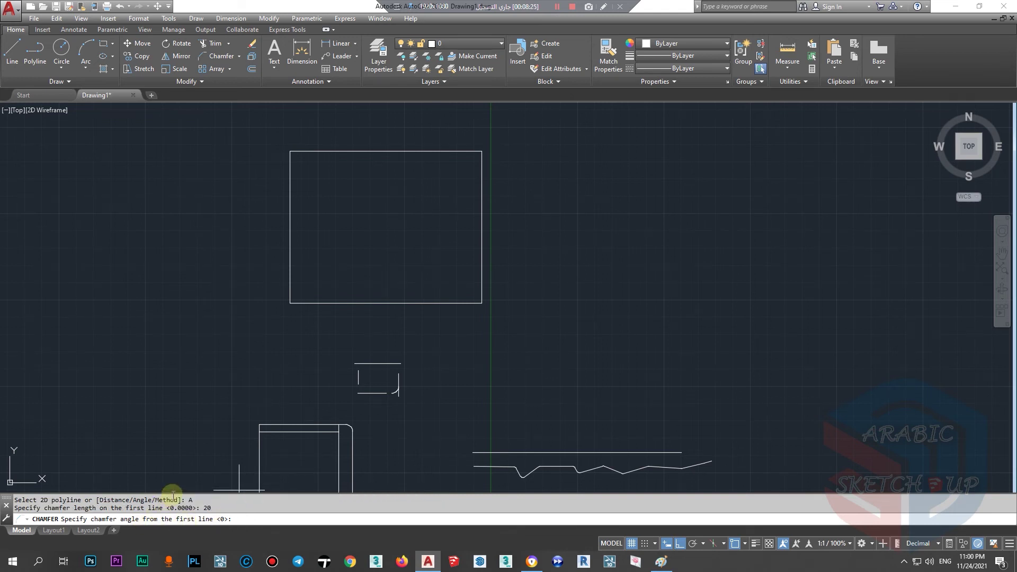
{"action": "scroll", "coordinate": [281, 302], "scroll_direction": "up", "scroll_amount": 5}
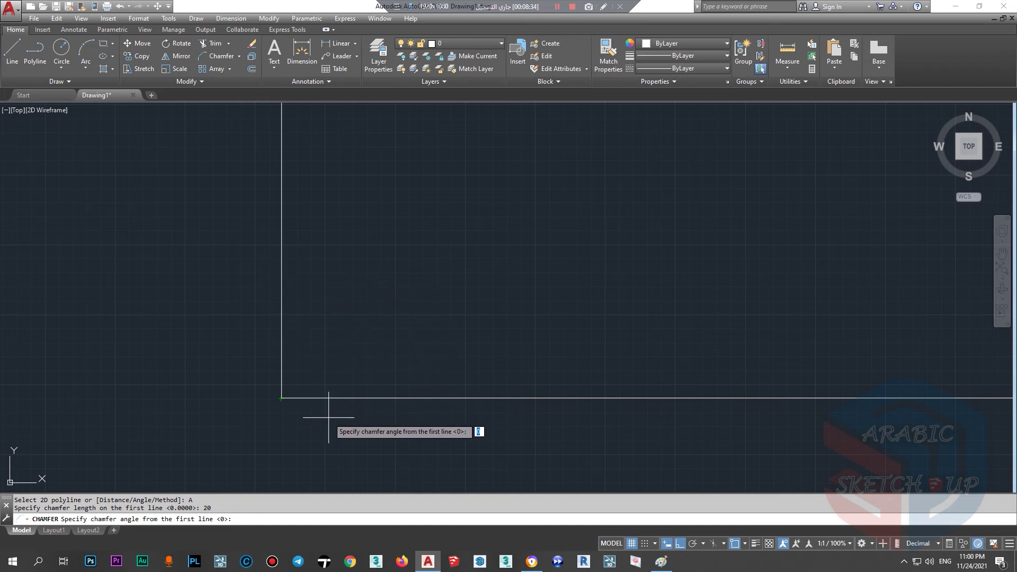
{"action": "type", "text": "60"}
{"action": "key", "text": "Return"}
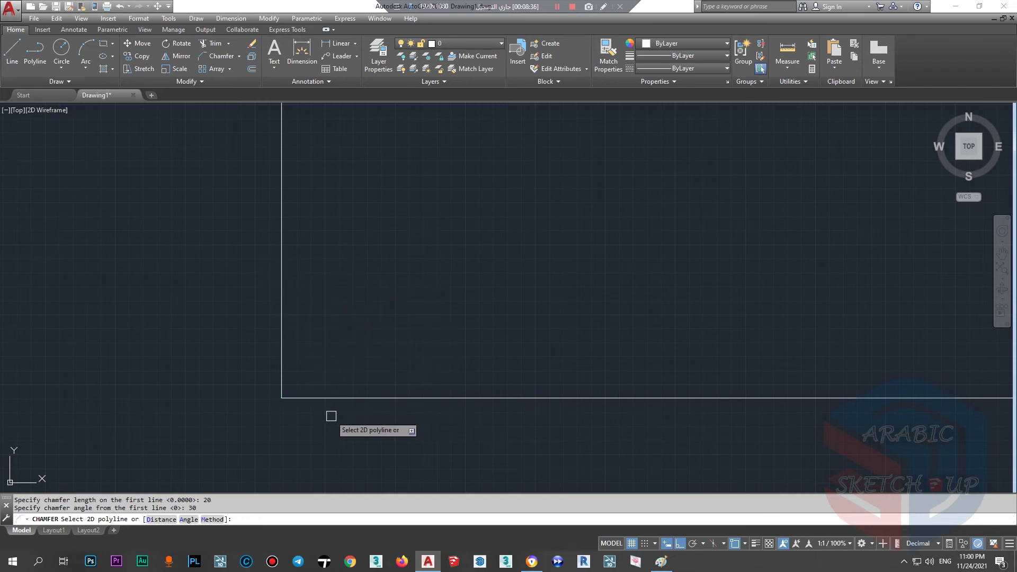
{"action": "left_click", "coordinate": [345, 399]}
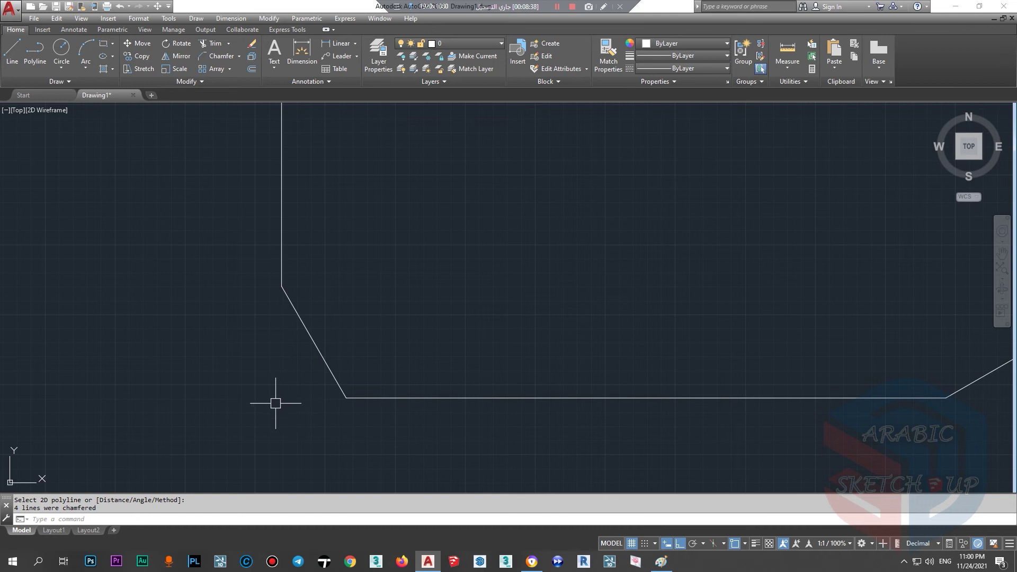
{"action": "left_click", "coordinate": [12, 53]}
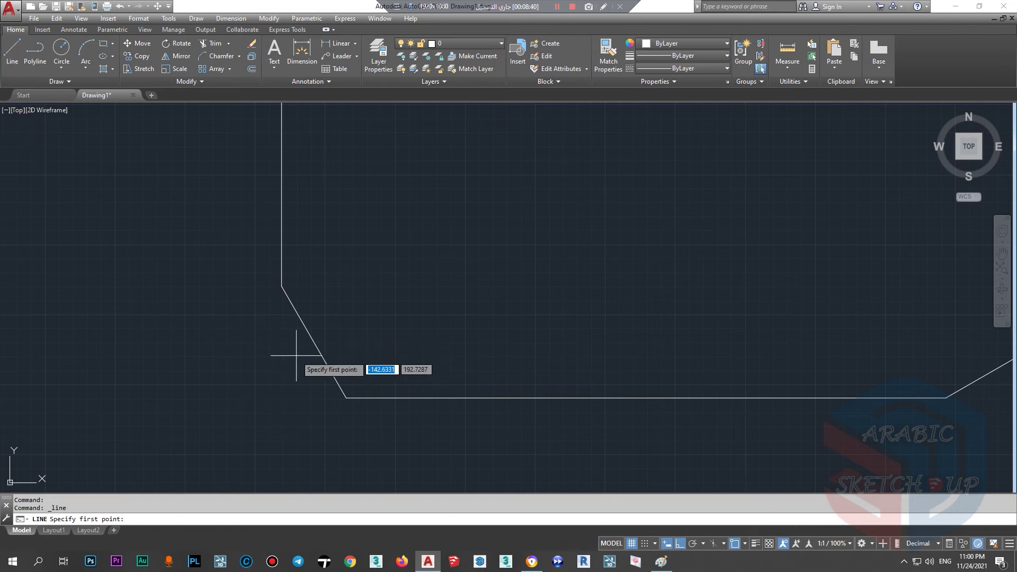
- Draw horizontal and vertical helper lines at the chamfered corner
{"action": "left_click", "coordinate": [346, 398]}
{"action": "left_click", "coordinate": [152, 398]}
{"action": "key", "text": "Return"}
{"action": "key", "text": "Return"}
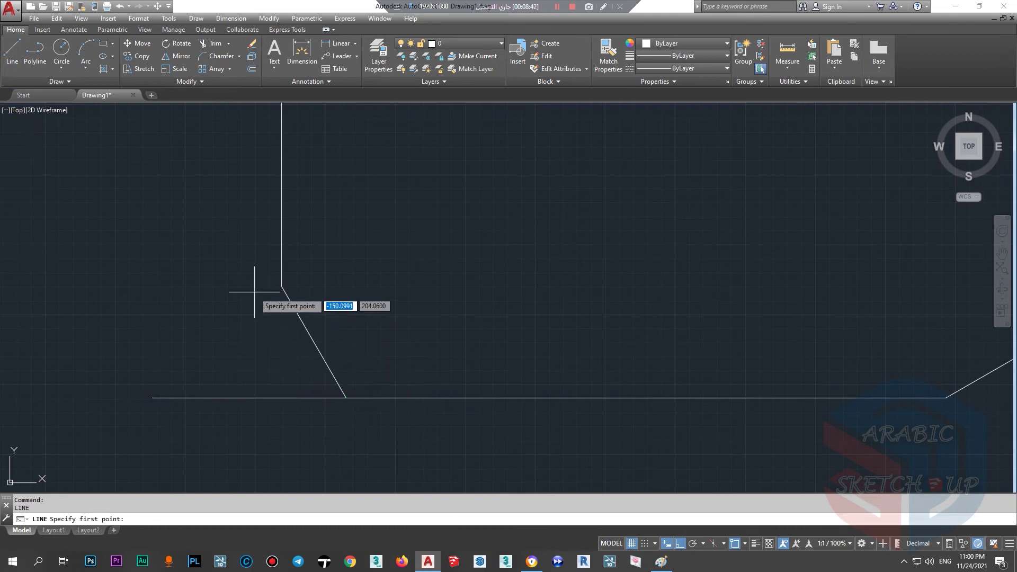
{"action": "left_click", "coordinate": [281, 286]}
{"action": "left_click", "coordinate": [281, 398]}
{"action": "key", "text": "Escape"}
{"action": "left_click", "coordinate": [281, 367]}
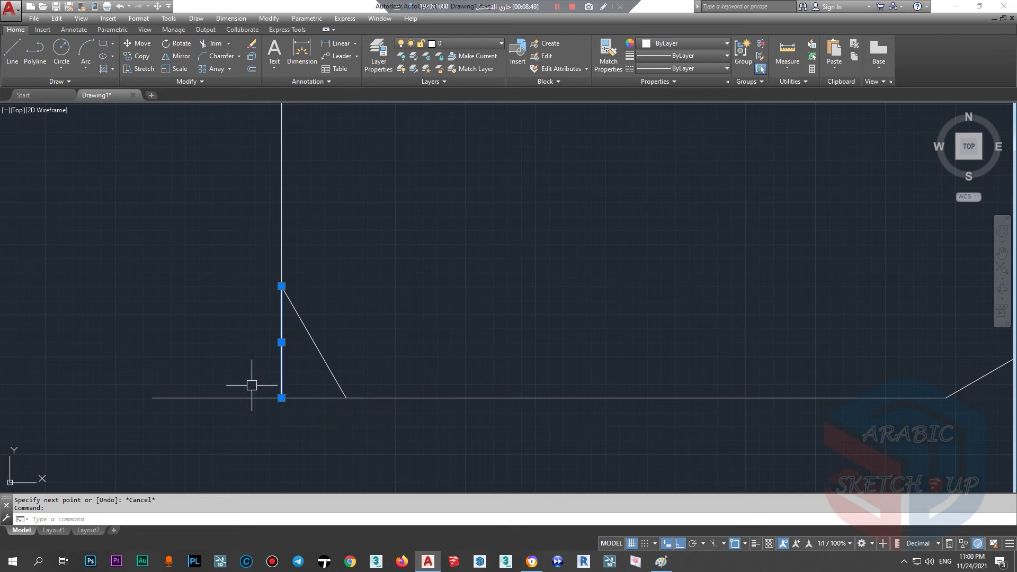
{"action": "key", "text": "Escape"}
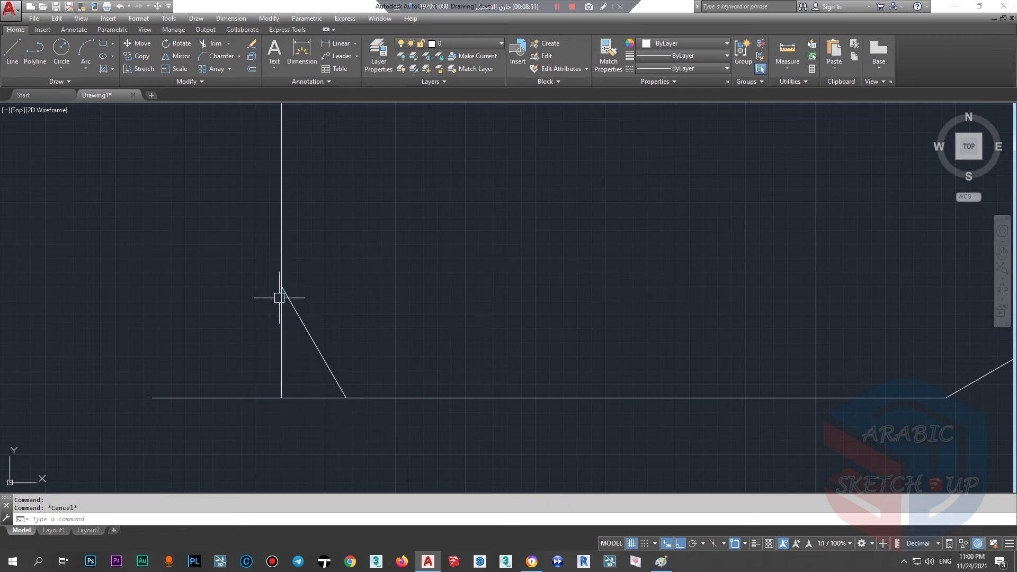
- Add an angular dimension between the chamfer and vertical helper line, reading 30°
{"action": "left_click", "coordinate": [112, 29]}
{"action": "left_click", "coordinate": [73, 29]}
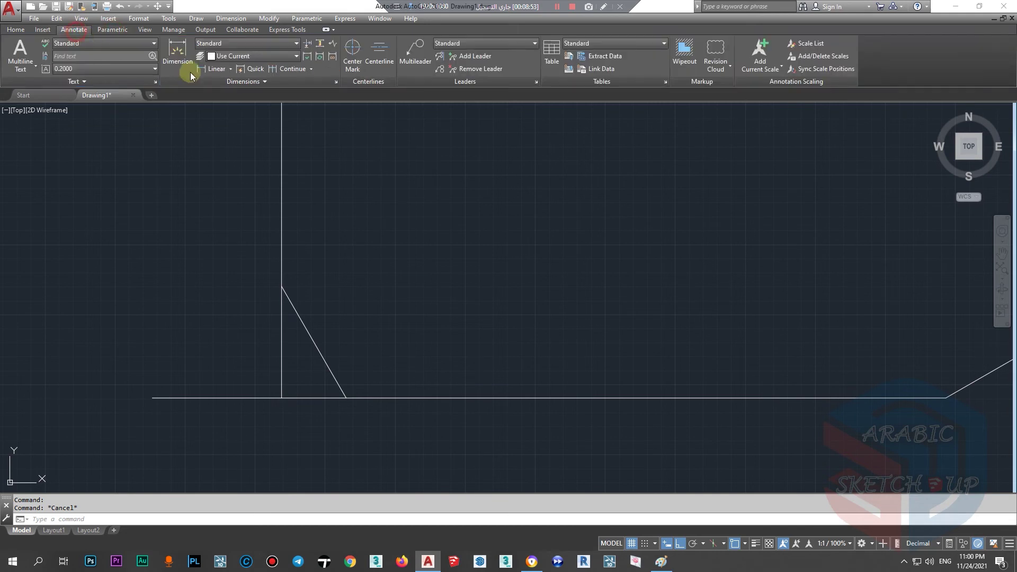
{"action": "left_click", "coordinate": [230, 69]}
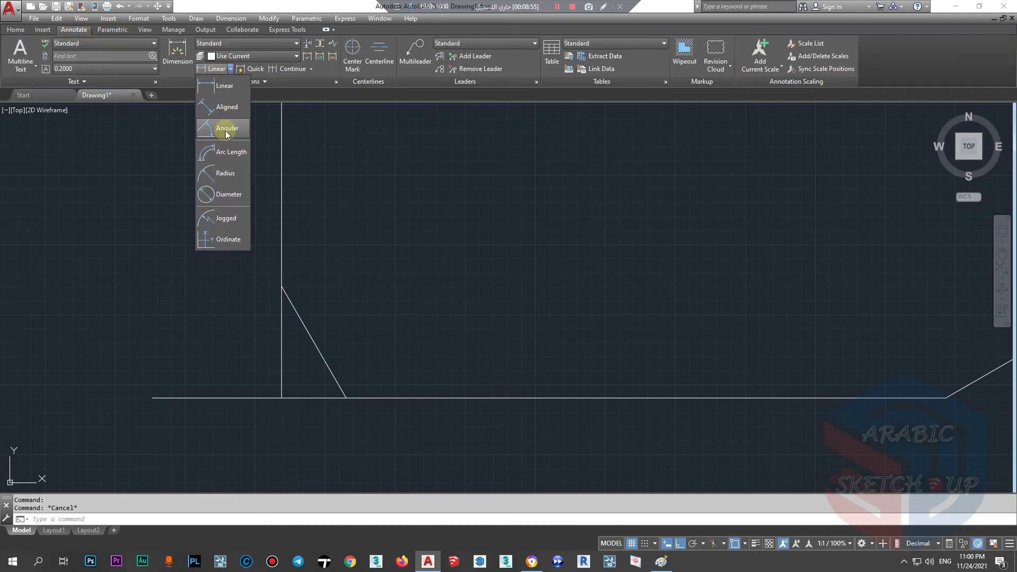
{"action": "left_click", "coordinate": [226, 129]}
{"action": "left_click", "coordinate": [323, 356]}
{"action": "left_click", "coordinate": [283, 358]}
{"action": "scroll", "coordinate": [289, 355], "scroll_direction": "up", "scroll_amount": 4}
{"action": "scroll", "coordinate": [291, 347], "scroll_direction": "up", "scroll_amount": 2}
{"action": "left_click", "coordinate": [296, 341]}
{"action": "scroll", "coordinate": [296, 345], "scroll_direction": "down", "scroll_amount": 4}
{"action": "key", "text": "Escape"}
- Undo the angle dimension, helper lines and chamfer back to the plain square
{"action": "scroll", "coordinate": [291, 357], "scroll_direction": "down", "scroll_amount": 2}
{"action": "scroll", "coordinate": [307, 373], "scroll_direction": "down", "scroll_amount": 1}
{"action": "scroll", "coordinate": [307, 373], "scroll_direction": "down", "scroll_amount": 2}
{"action": "key", "text": "ctrl+z"}
{"action": "key", "text": "ctrl+z"}
{"action": "key", "text": "ctrl+z"}
{"action": "key", "text": "ctrl+z"}
{"action": "key", "text": "ctrl+z"}
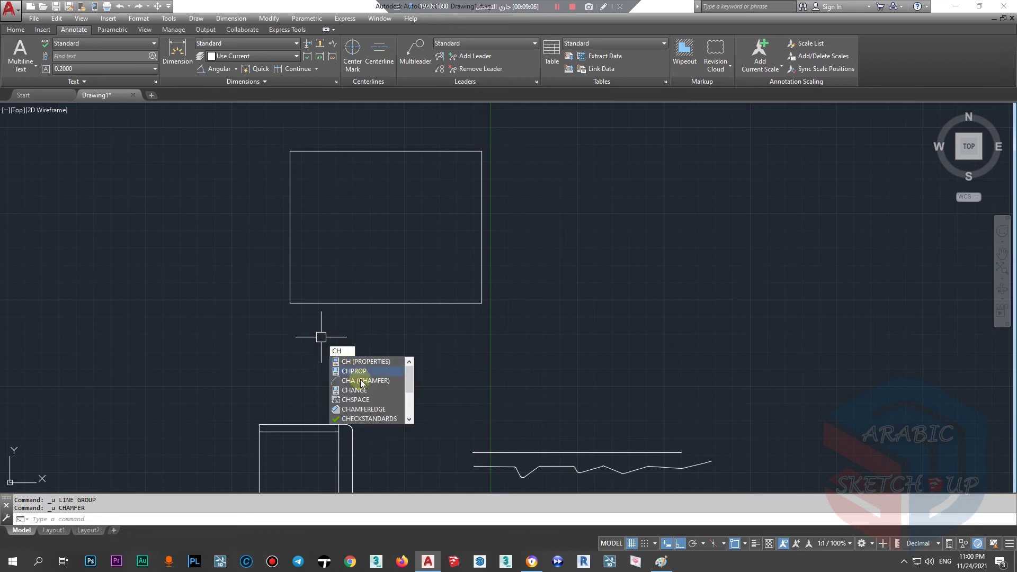
- Apply a polyline chamfer with length 30 and angle 55° to all four square corners
{"action": "left_click", "coordinate": [363, 381]}
{"action": "left_click", "coordinate": [175, 519]}
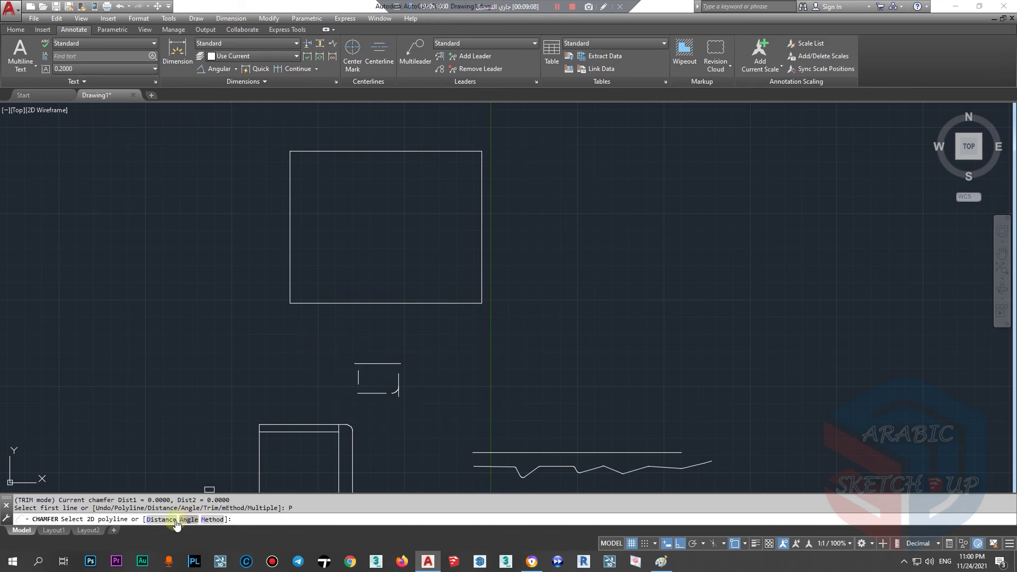
{"action": "left_click", "coordinate": [181, 520]}
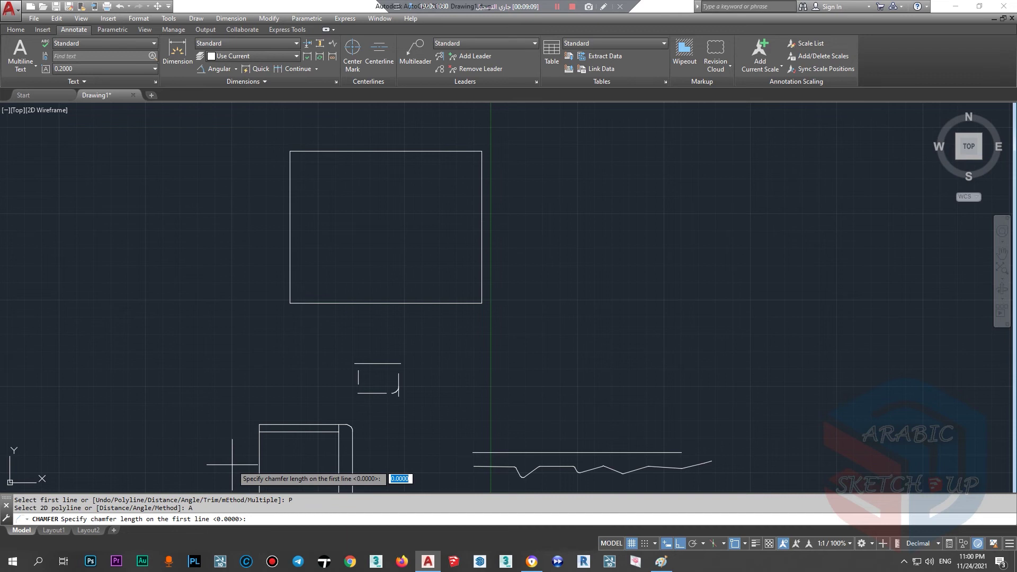
{"action": "key", "text": "Return"}
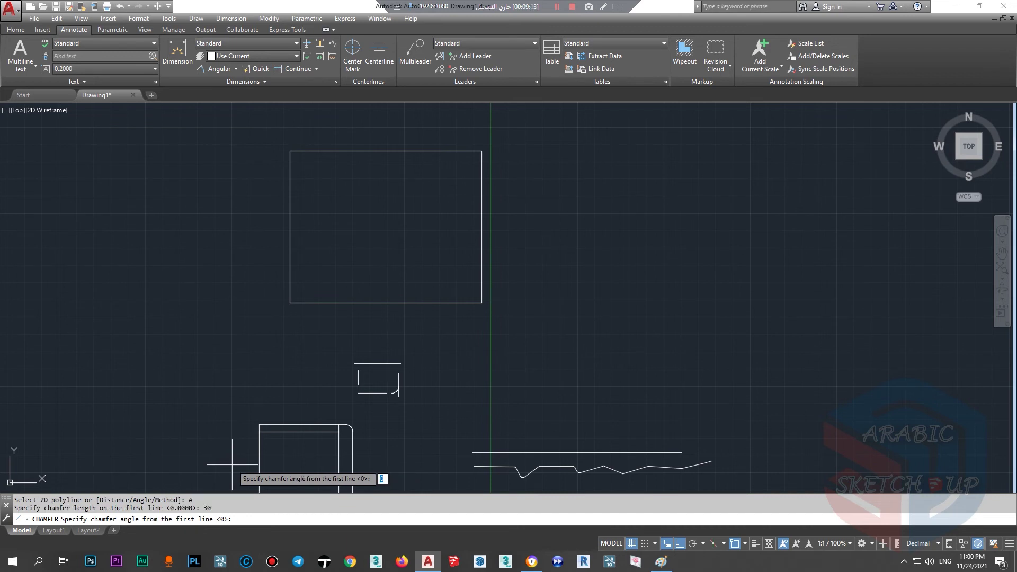
{"action": "type", "text": "55"}
{"action": "key", "text": "Return"}
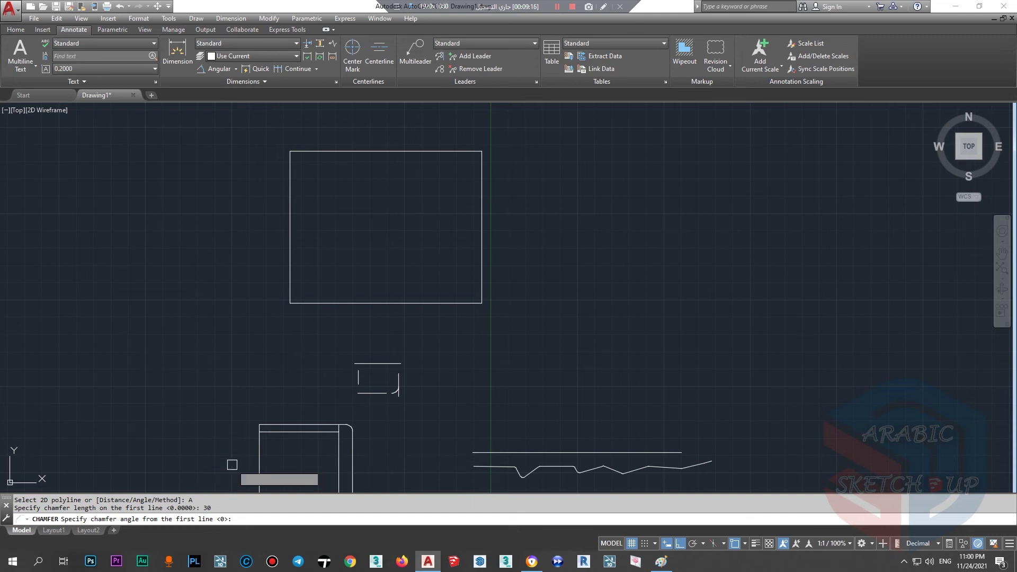
{"action": "left_click", "coordinate": [320, 303]}
{"action": "scroll", "coordinate": [294, 265], "scroll_direction": "up", "scroll_amount": 4}
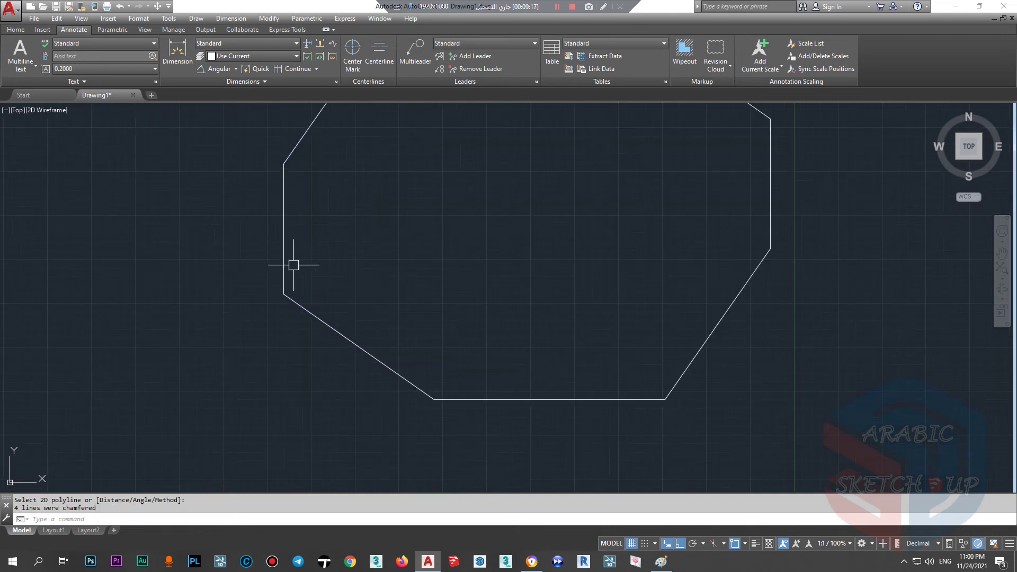
- Draw horizontal and vertical helper lines at the chamfer and read the vertical line's length in Quick Properties
{"action": "left_click", "coordinate": [16, 30]}
{"action": "left_click", "coordinate": [12, 50]}
{"action": "left_click", "coordinate": [431, 393]}
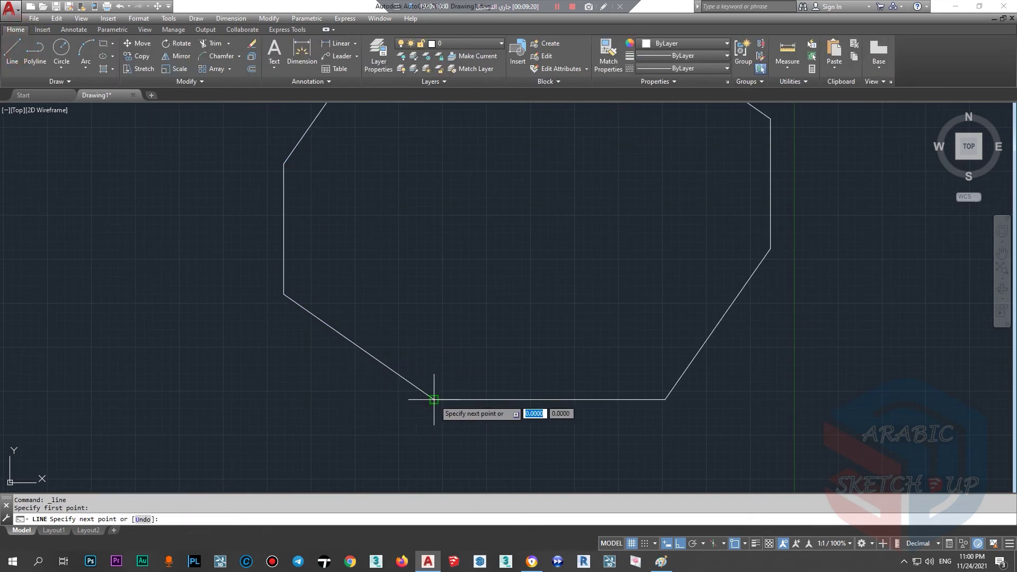
{"action": "left_click", "coordinate": [232, 399]}
{"action": "key", "text": "Return"}
{"action": "key", "text": "Return"}
{"action": "left_click", "coordinate": [284, 295]}
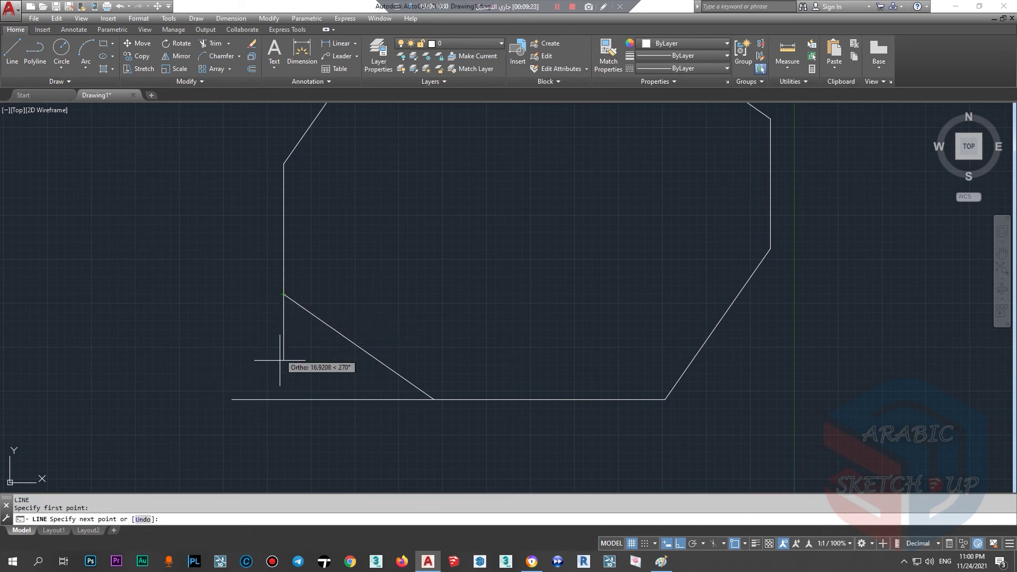
{"action": "left_click", "coordinate": [281, 399]}
{"action": "key", "text": "Escape"}
{"action": "left_click", "coordinate": [282, 345]}
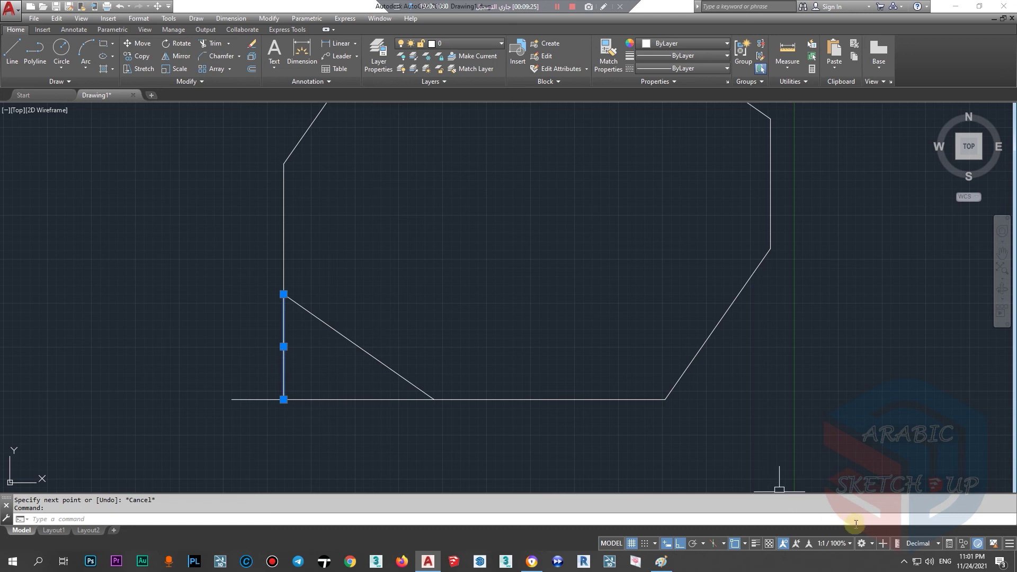
{"action": "left_click", "coordinate": [949, 543]}
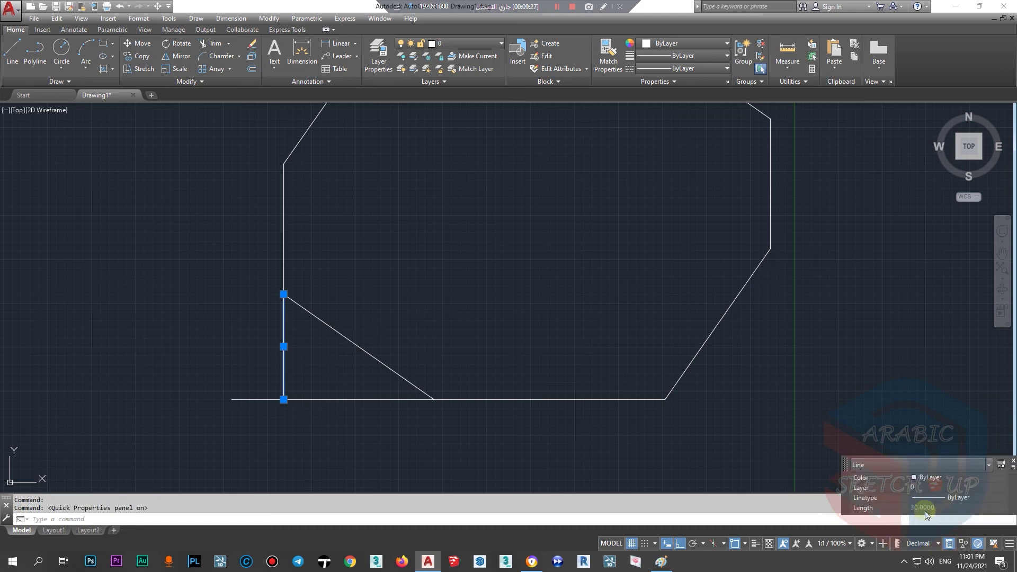
{"action": "key", "text": "Escape"}
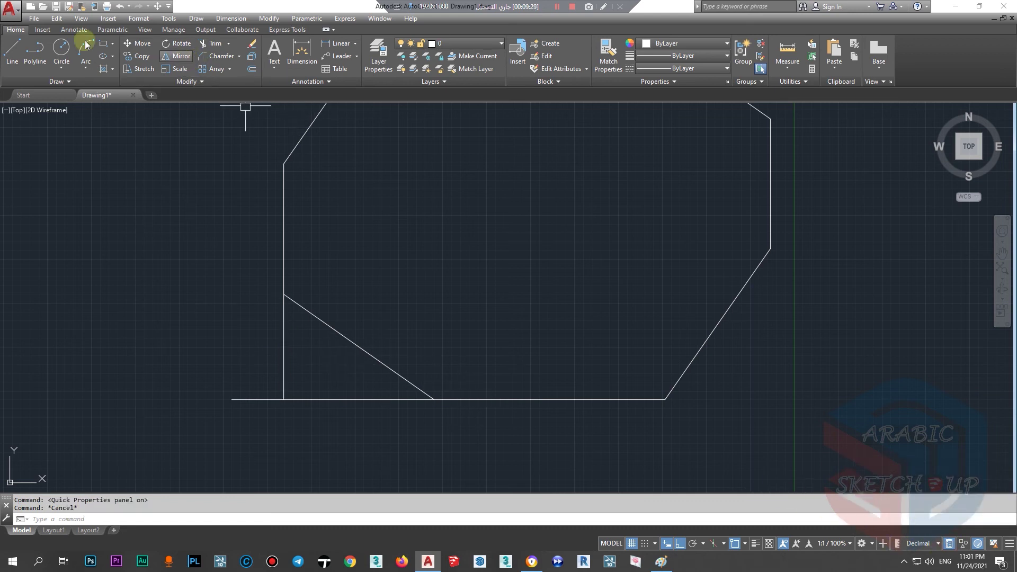
- Measure the chamfer angle against the vertical helper line, then undo back to the plain square
{"action": "left_click", "coordinate": [73, 30]}
{"action": "left_click", "coordinate": [203, 69]}
{"action": "left_click", "coordinate": [318, 319]}
{"action": "left_click", "coordinate": [284, 331]}
{"action": "scroll", "coordinate": [298, 330], "scroll_direction": "up", "scroll_amount": 2}
{"action": "scroll", "coordinate": [309, 347], "scroll_direction": "up", "scroll_amount": 3}
{"action": "scroll", "coordinate": [332, 379], "scroll_direction": "down", "scroll_amount": 3}
{"action": "scroll", "coordinate": [313, 359], "scroll_direction": "down", "scroll_amount": 4}
{"action": "key", "text": "ctrl+z"}
{"action": "key", "text": "ctrl+z"}
{"action": "key", "text": "ctrl+z"}
{"action": "key", "text": "ctrl+z"}
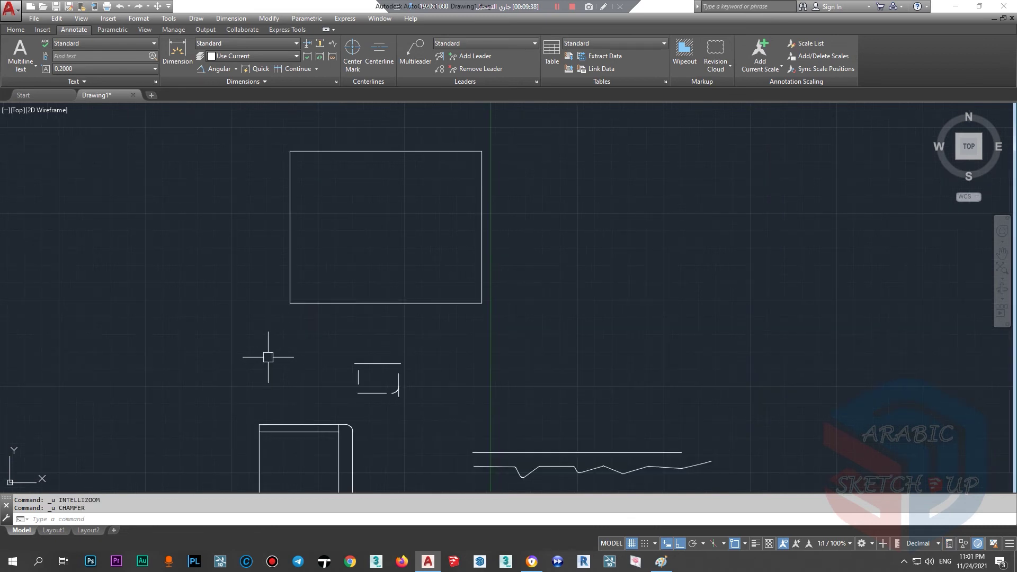
{"action": "type", "text": "cha"}
{"action": "key", "text": "Return"}
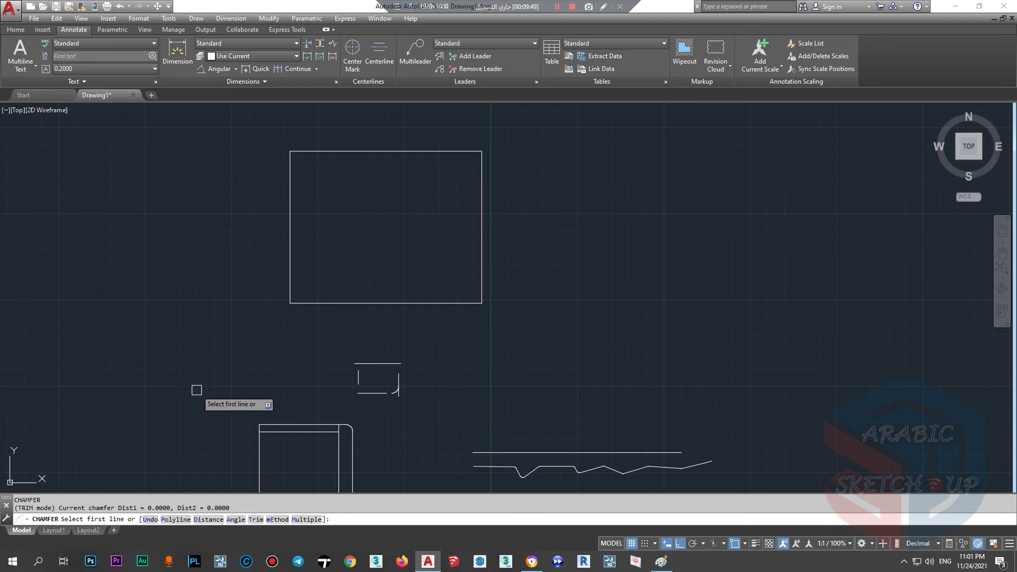
- Cancel the chamfer and draw an L-shaped pair of horizontal and vertical lines
{"action": "key", "text": "Escape"}
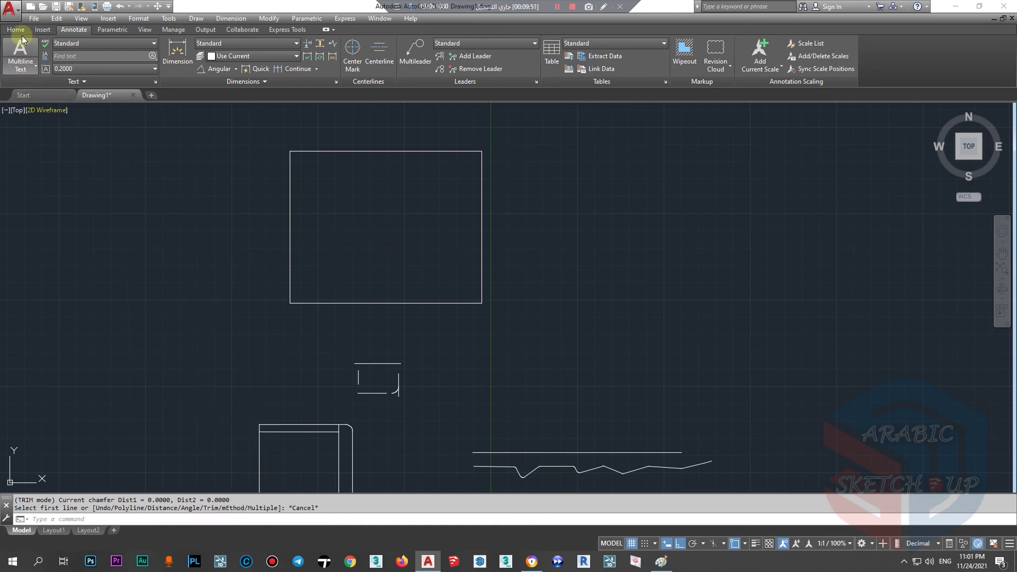
{"action": "left_click", "coordinate": [16, 29]}
{"action": "left_click", "coordinate": [12, 48]}
{"action": "left_click", "coordinate": [757, 183]}
{"action": "left_click", "coordinate": [617, 186]}
{"action": "left_click", "coordinate": [613, 348]}
{"action": "scroll", "coordinate": [609, 308], "scroll_direction": "down", "scroll_amount": 3}
{"action": "scroll", "coordinate": [602, 286], "scroll_direction": "up", "scroll_amount": 5}
{"action": "scroll", "coordinate": [50, 147], "scroll_direction": "down", "scroll_amount": 5}
{"action": "key", "text": "Escape"}
- Draw the closed stepped outline of horizontal and vertical lines joining back to its start
{"action": "left_click", "coordinate": [11, 48]}
{"action": "left_click", "coordinate": [393, 217]}
{"action": "left_click", "coordinate": [394, 162]}
{"action": "left_click", "coordinate": [573, 163]}
{"action": "left_click", "coordinate": [573, 248]}
{"action": "left_click", "coordinate": [711, 248]}
{"action": "left_click", "coordinate": [712, 381]}
{"action": "left_click", "coordinate": [506, 382]}
{"action": "left_click", "coordinate": [305, 358]}
{"action": "left_click", "coordinate": [306, 322]}
{"action": "key", "text": "Escape"}
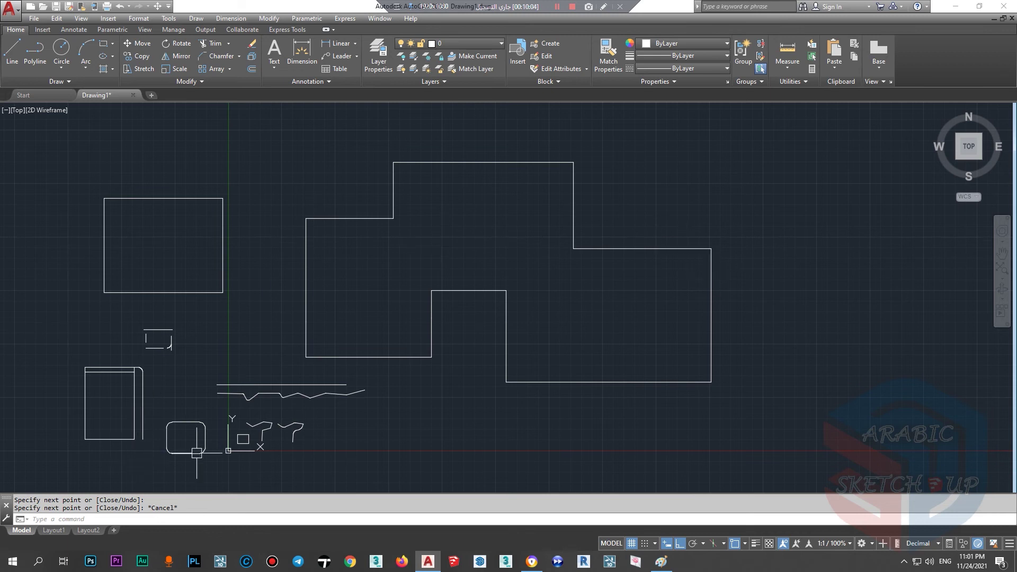
- Chamfer the outline's upper-left corner with both distances set to 10
{"action": "type", "text": "ch"}
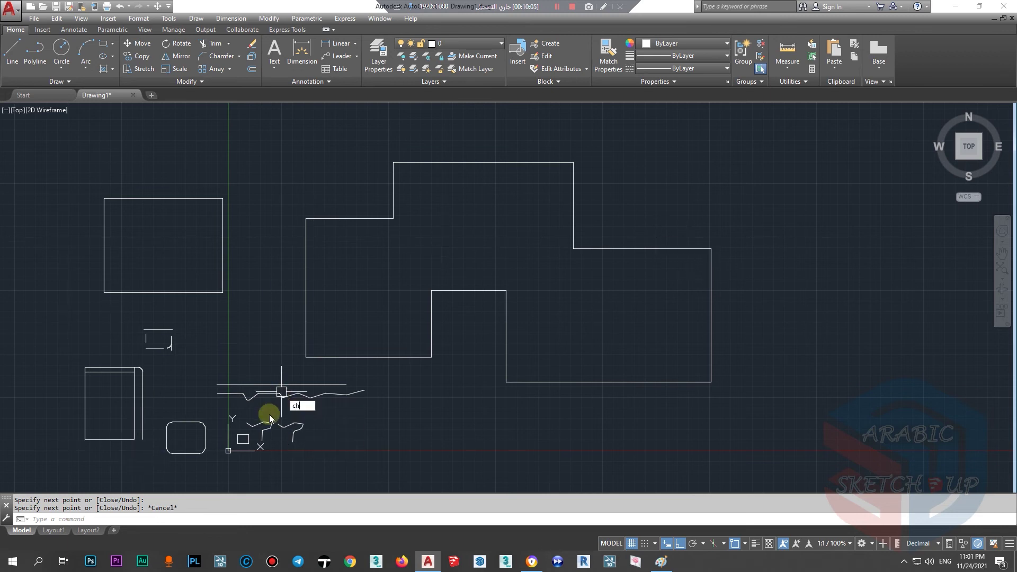
{"action": "left_click", "coordinate": [326, 436]}
{"action": "type", "text": "d"}
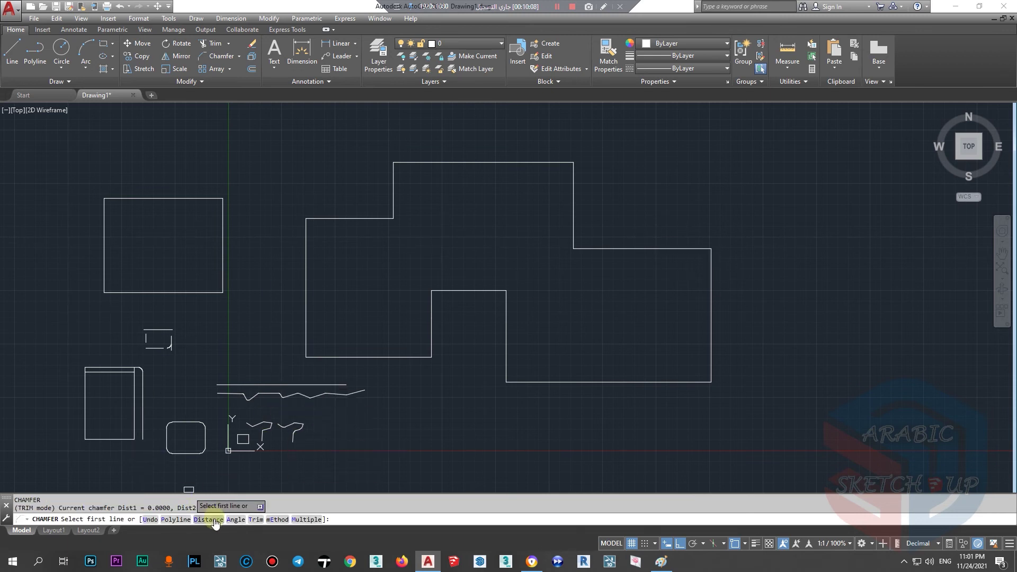
{"action": "key", "text": "Return"}
{"action": "type", "text": "0"}
{"action": "key", "text": "Return"}
{"action": "type", "text": "10"}
{"action": "key", "text": "Return"}
{"action": "left_click", "coordinate": [310, 260]}
{"action": "left_click", "coordinate": [341, 221]}
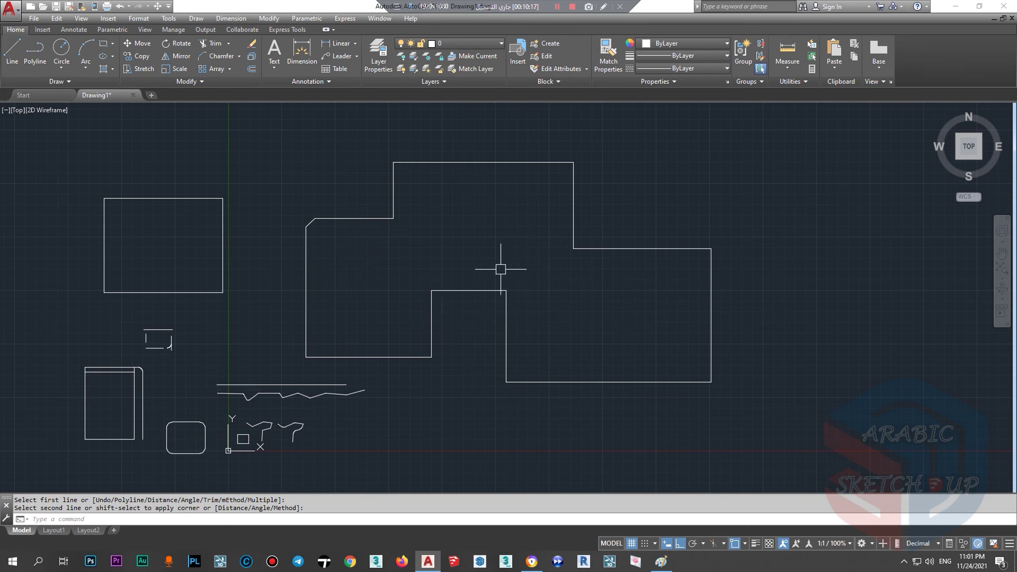
- Chamfer the three inner notch corners in Multiple mode, then undo those extra chamfers
{"action": "key", "text": "Return"}
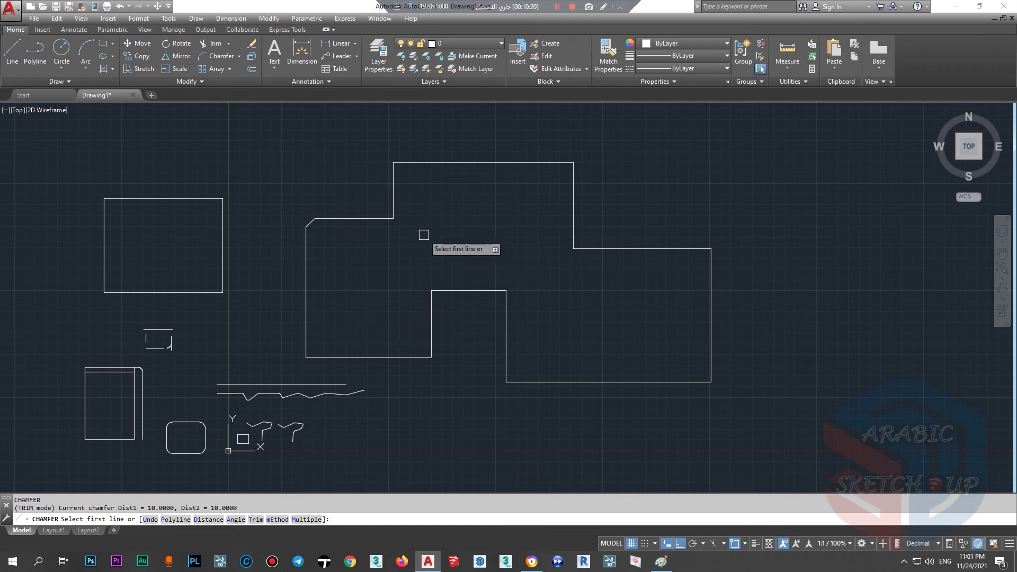
{"action": "scroll", "coordinate": [424, 235], "scroll_direction": "up", "scroll_amount": 2}
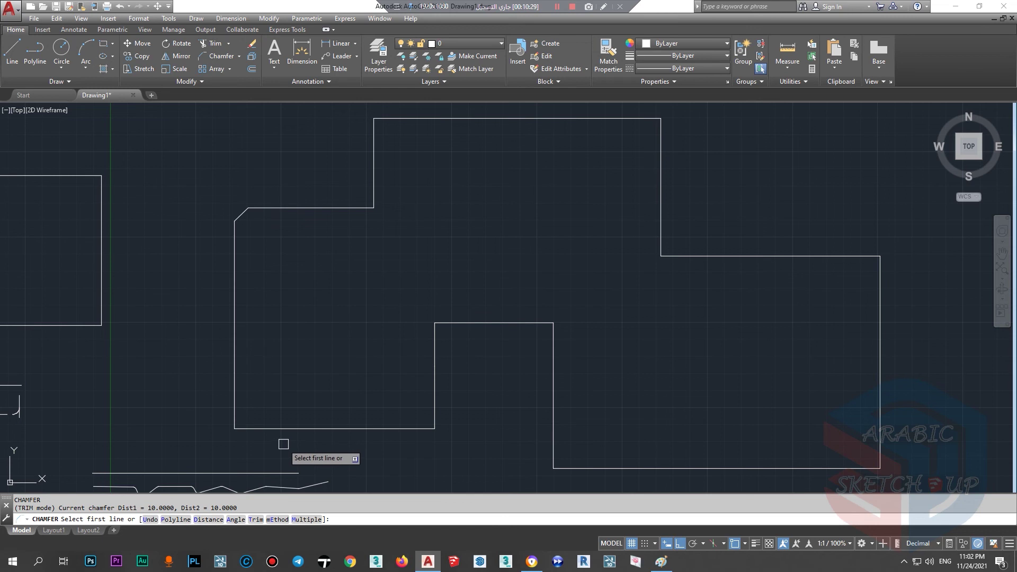
{"action": "left_click", "coordinate": [306, 519]}
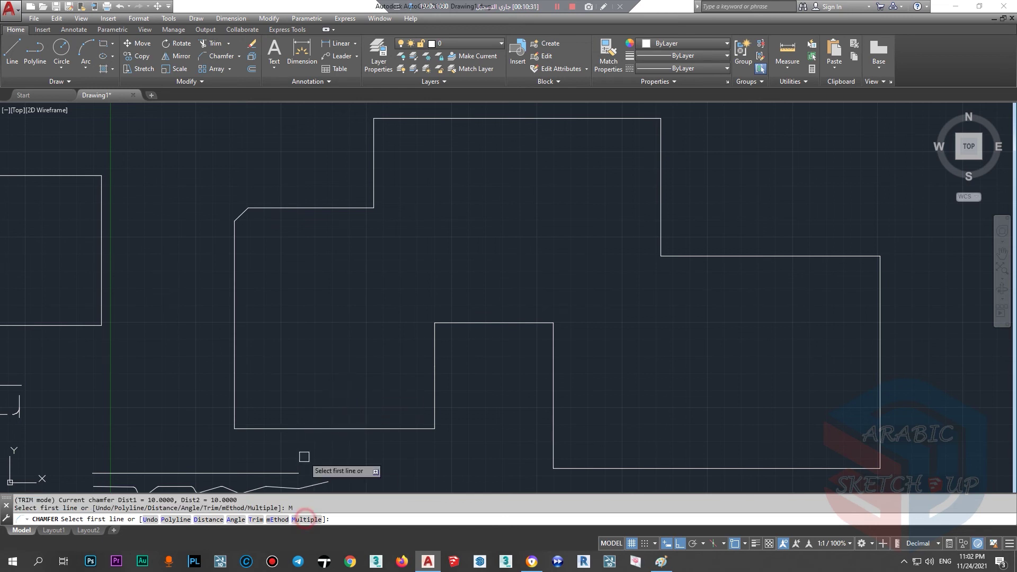
{"action": "left_click", "coordinate": [436, 356]}
{"action": "left_click", "coordinate": [457, 323]}
{"action": "left_click", "coordinate": [527, 323]}
{"action": "left_click", "coordinate": [553, 339]}
{"action": "left_click", "coordinate": [554, 447]}
{"action": "left_click", "coordinate": [573, 468]}
{"action": "key", "text": "ctrl+z"}
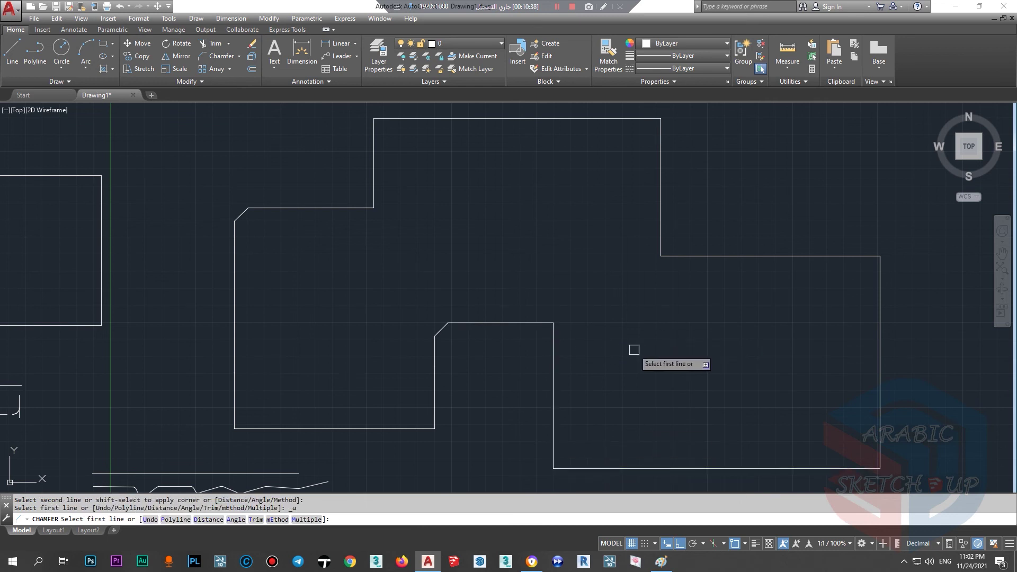
{"action": "scroll", "coordinate": [590, 382], "scroll_direction": "down", "scroll_amount": 2}
{"action": "scroll", "coordinate": [590, 284], "scroll_direction": "up", "scroll_amount": 2}
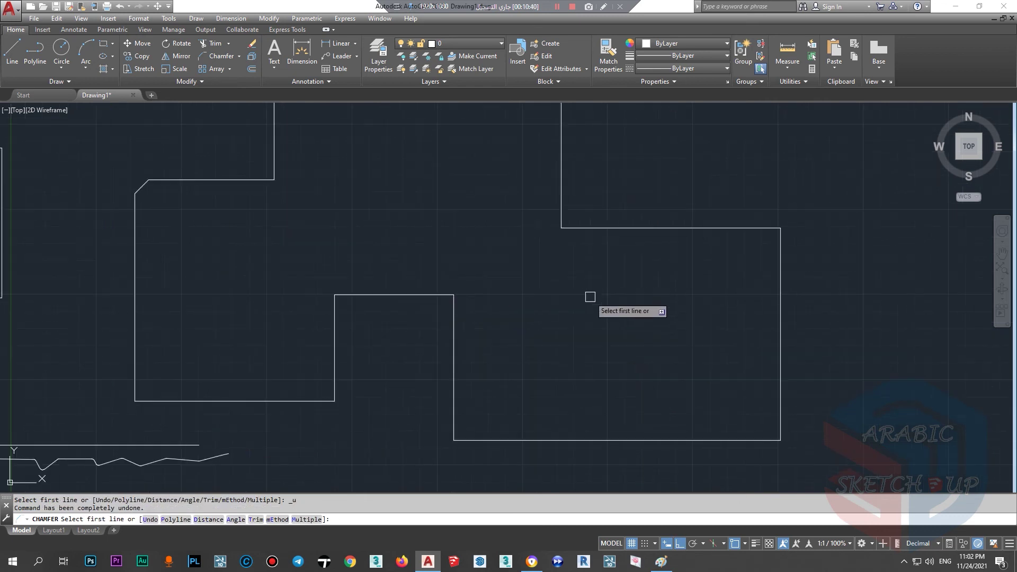
- Undo the last notch chamfer, switch to No trim, and chamfer the top-right corner
{"action": "key", "text": "ctrl+z"}
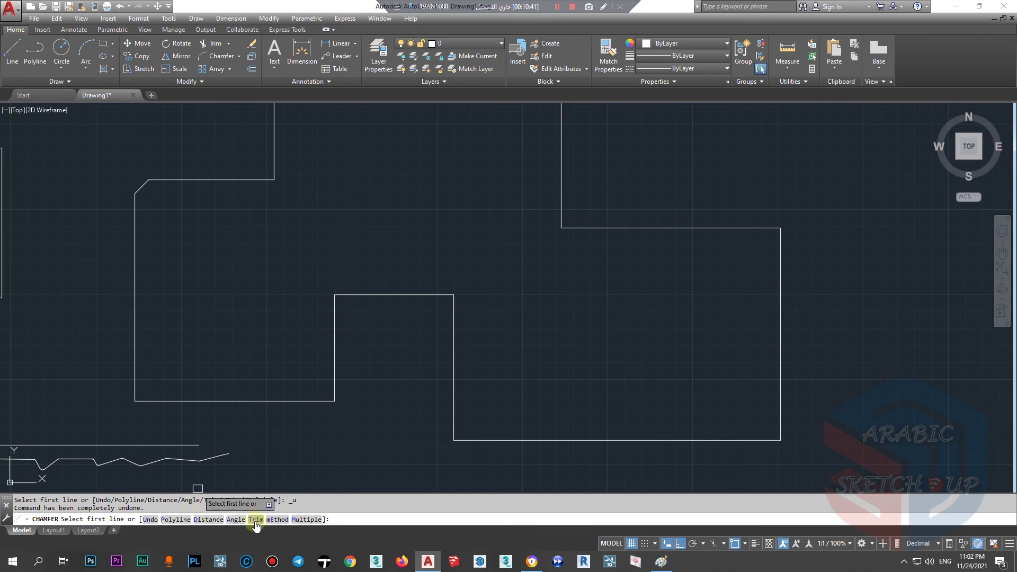
{"action": "left_click", "coordinate": [256, 520]}
{"action": "left_click", "coordinate": [181, 520]}
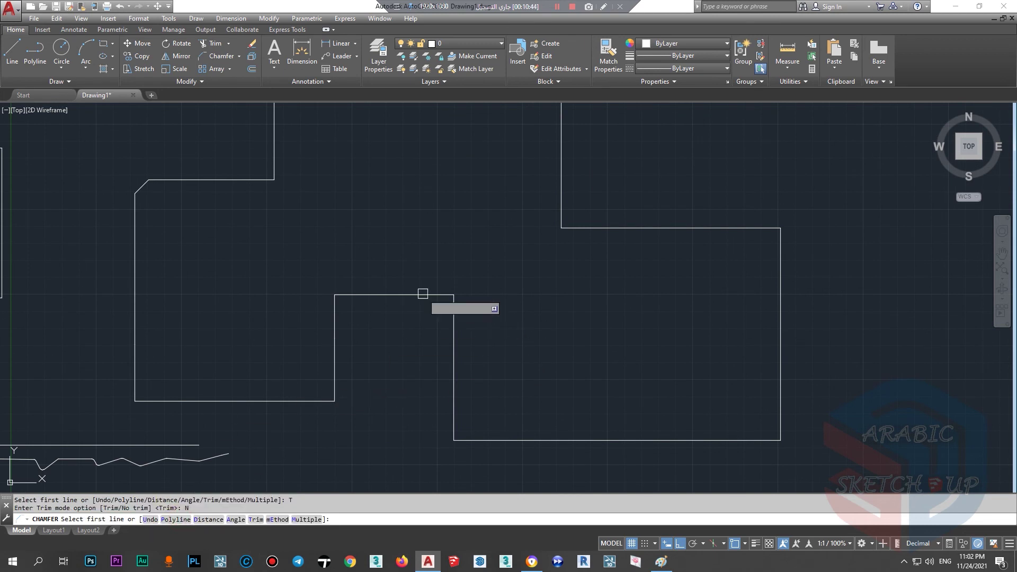
{"action": "left_click", "coordinate": [738, 228]}
{"action": "left_click", "coordinate": [780, 255]}
- Chamfer the next upper corner while keeping the original lines untrimmed
{"action": "scroll", "coordinate": [790, 233], "scroll_direction": "up", "scroll_amount": 5}
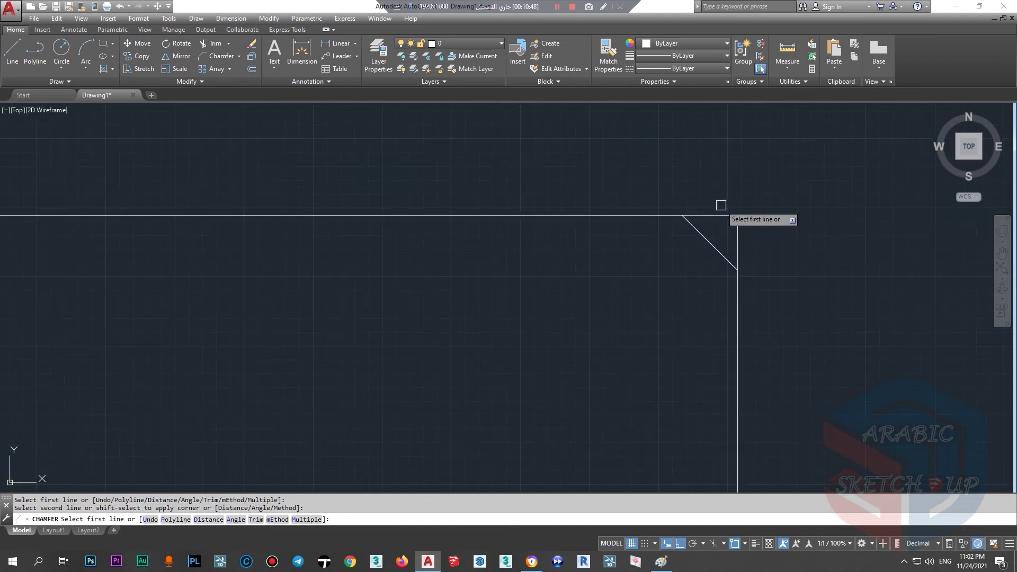
{"action": "scroll", "coordinate": [739, 318], "scroll_direction": "down", "scroll_amount": 2}
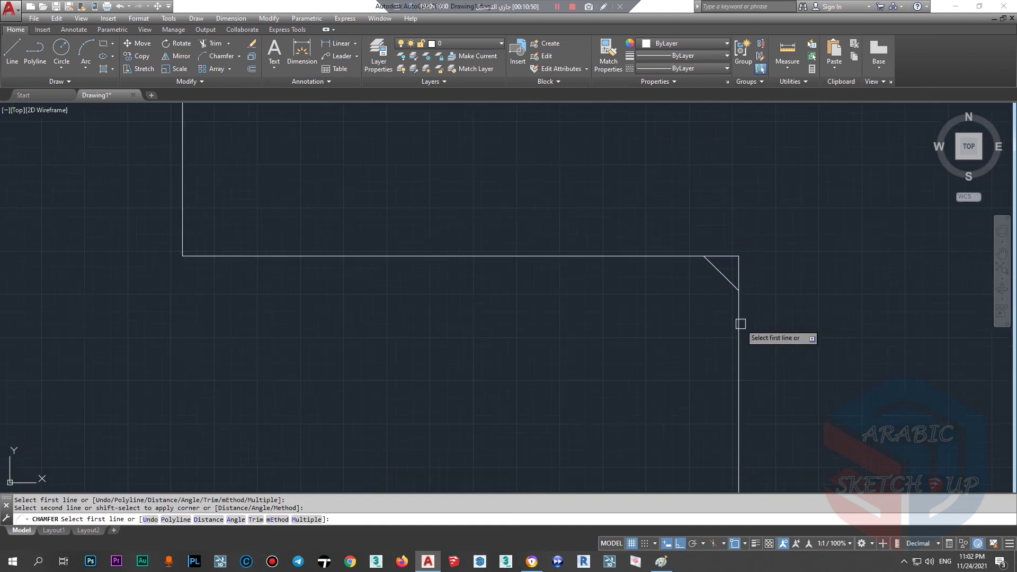
{"action": "scroll", "coordinate": [704, 302], "scroll_direction": "down", "scroll_amount": 4}
{"action": "left_click", "coordinate": [528, 188]}
{"action": "left_click", "coordinate": [505, 163]}
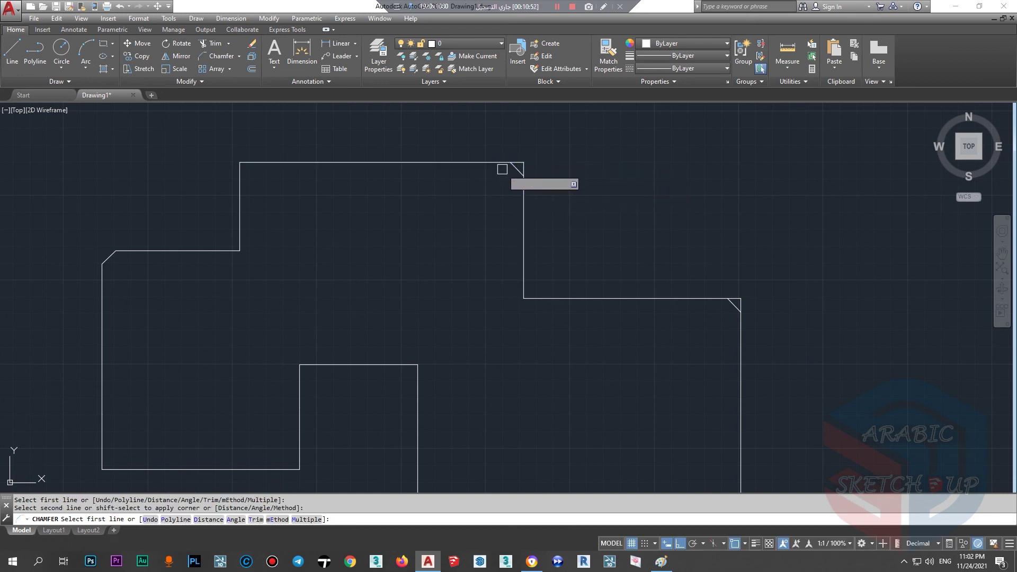
{"action": "left_click", "coordinate": [255, 520]}
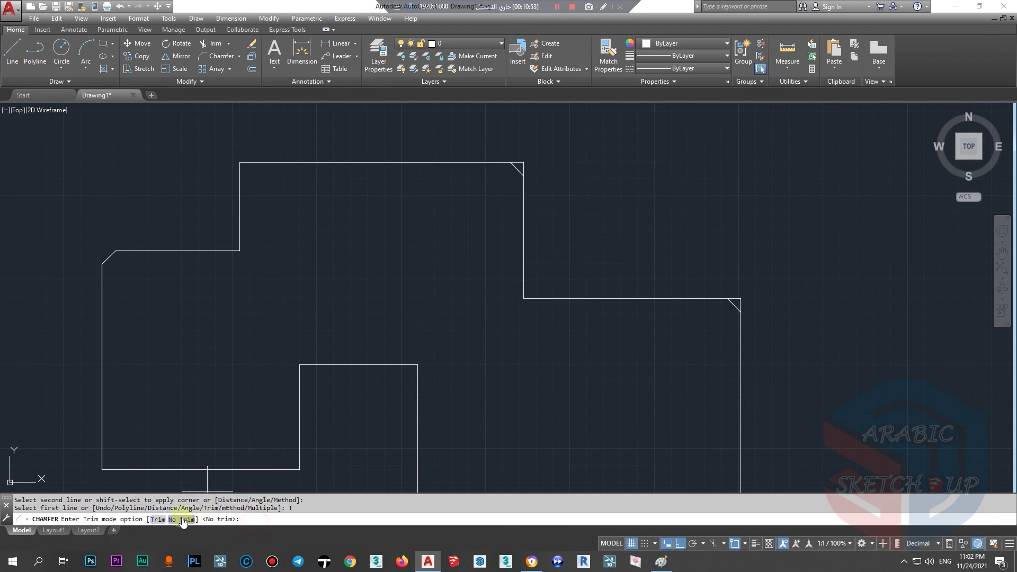
{"action": "left_click", "coordinate": [180, 520]}
{"action": "middle_click_drag", "start_coordinate": [562, 382], "coordinate": [599, 333]}
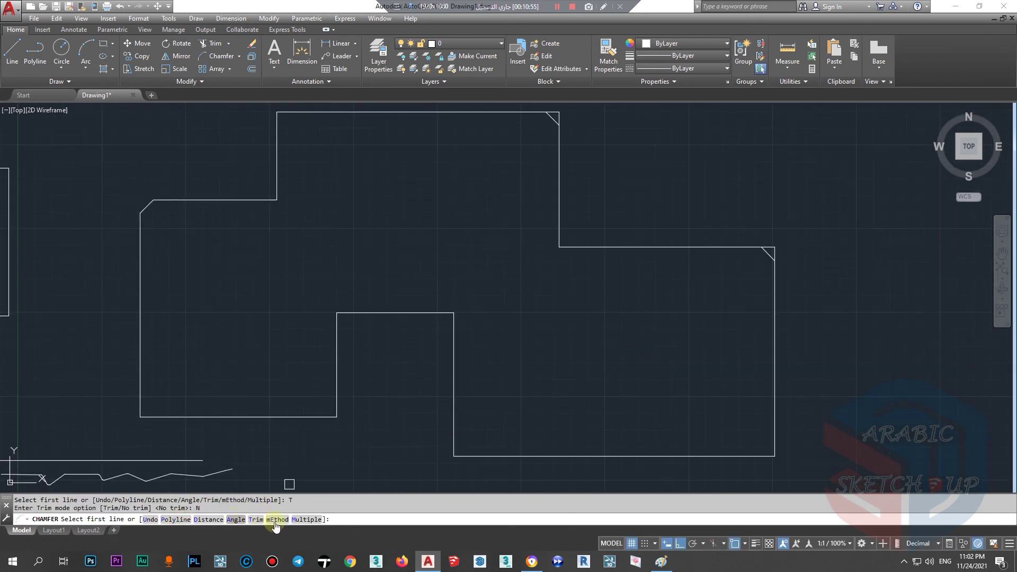
- Switch to Trim mode, chamfer the bottom-right corner, then cancel CHAMFER
{"action": "left_click", "coordinate": [255, 519]}
{"action": "left_click", "coordinate": [162, 519]}
{"action": "scroll", "coordinate": [683, 456], "scroll_direction": "up", "scroll_amount": 2}
{"action": "left_click", "coordinate": [772, 458]}
{"action": "left_click", "coordinate": [828, 431]}
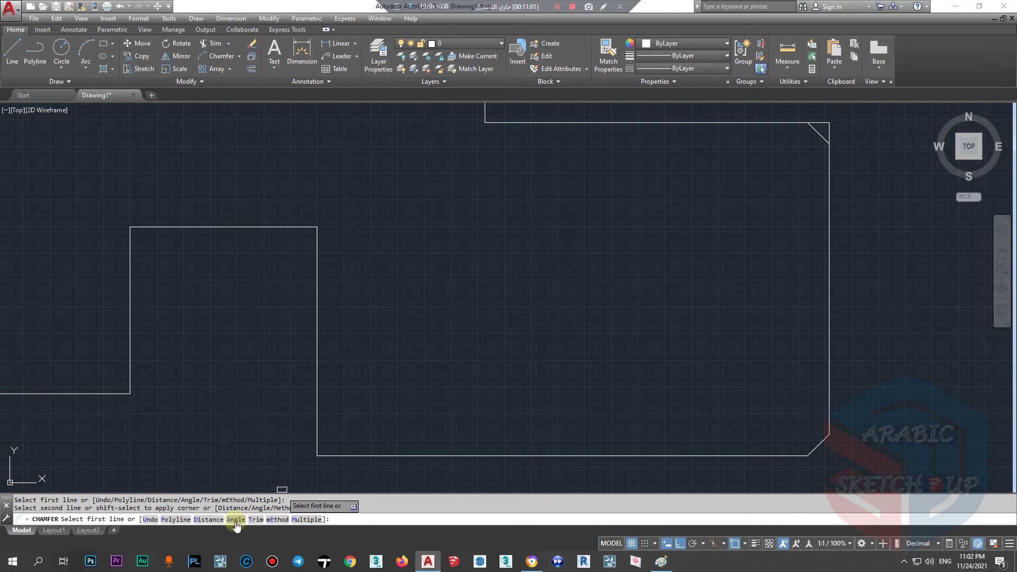
{"action": "scroll", "coordinate": [509, 363], "scroll_direction": "down", "scroll_amount": 2}
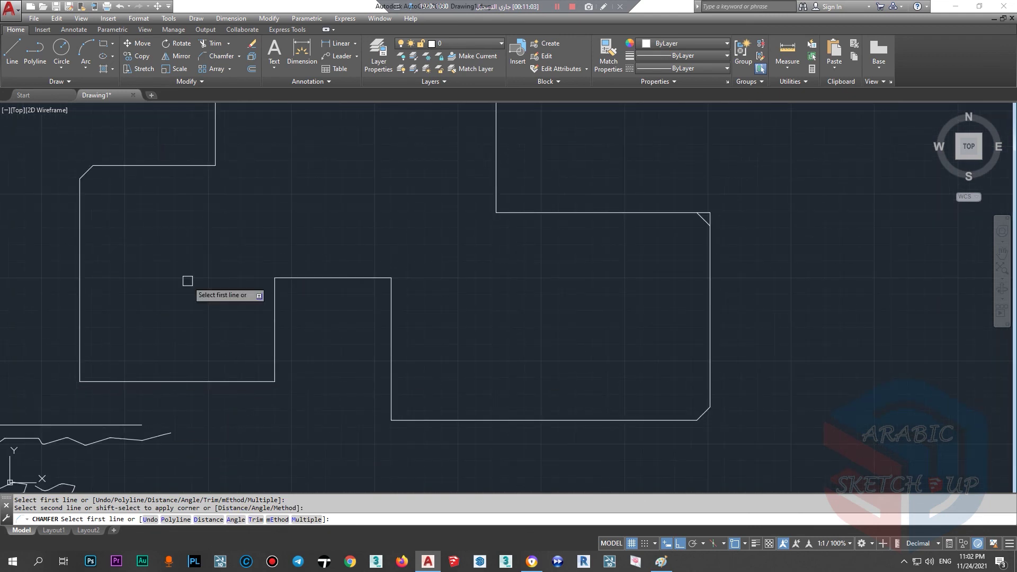
{"action": "scroll", "coordinate": [358, 435], "scroll_direction": "up", "scroll_amount": 2}
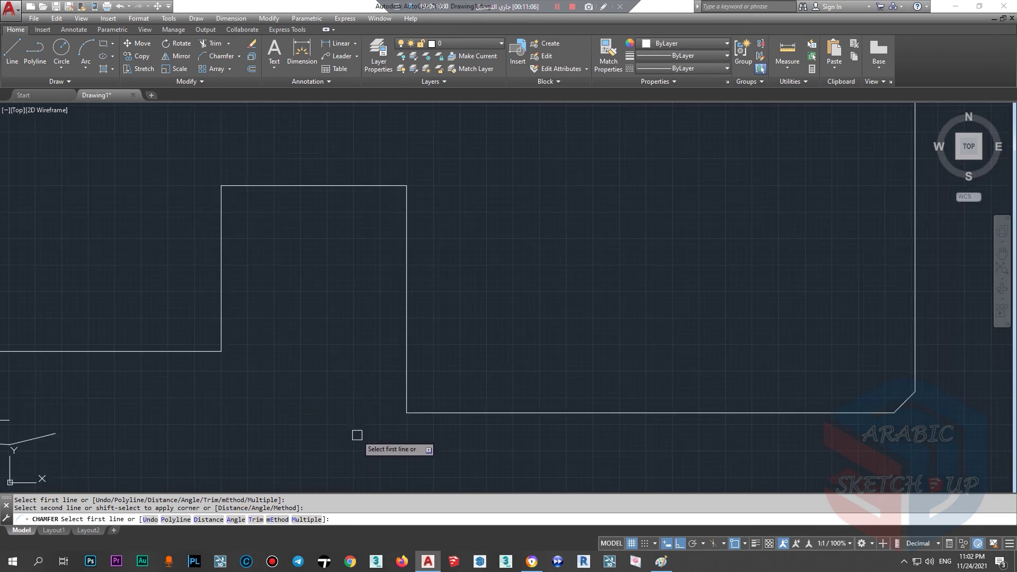
{"action": "scroll", "coordinate": [374, 388], "scroll_direction": "down", "scroll_amount": 3}
{"action": "key", "text": "Escape"}
{"action": "scroll", "coordinate": [417, 259], "scroll_direction": "down", "scroll_amount": 3}
{"action": "scroll", "coordinate": [511, 216], "scroll_direction": "up", "scroll_amount": 3}
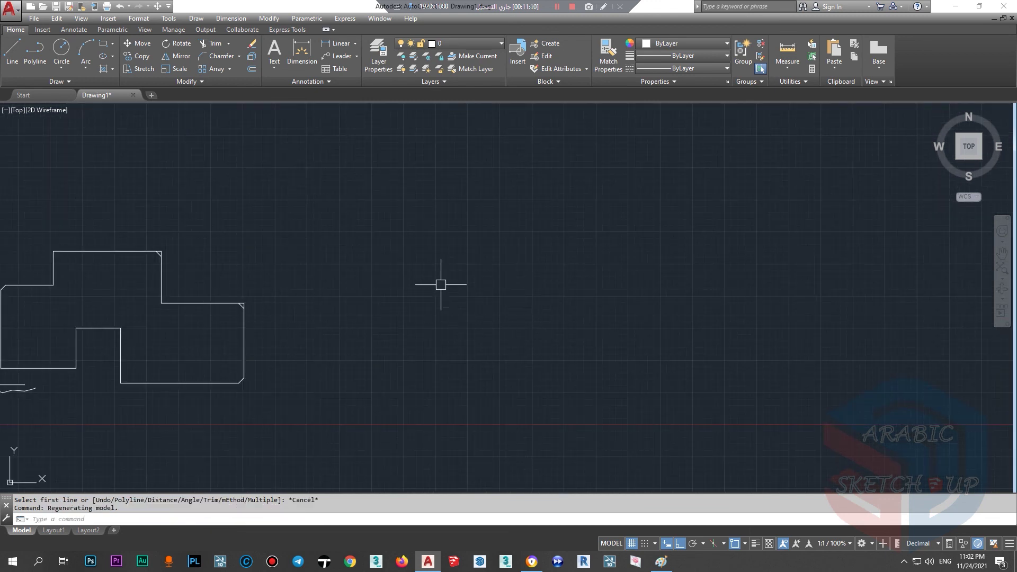
- Blend the outline's right edge to its top edge using Blend Curves
{"action": "left_click", "coordinate": [240, 55]}
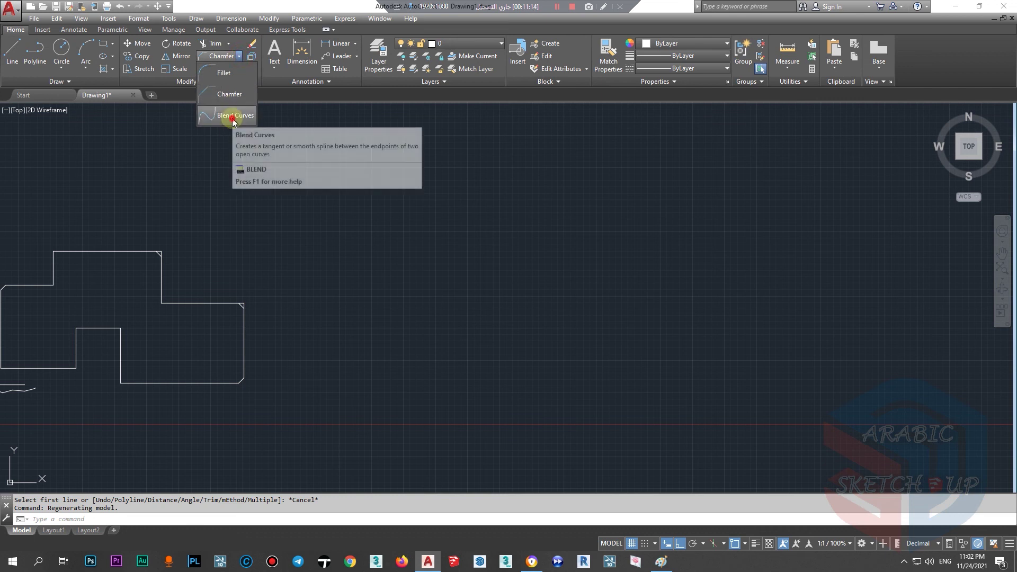
{"action": "left_click", "coordinate": [233, 121]}
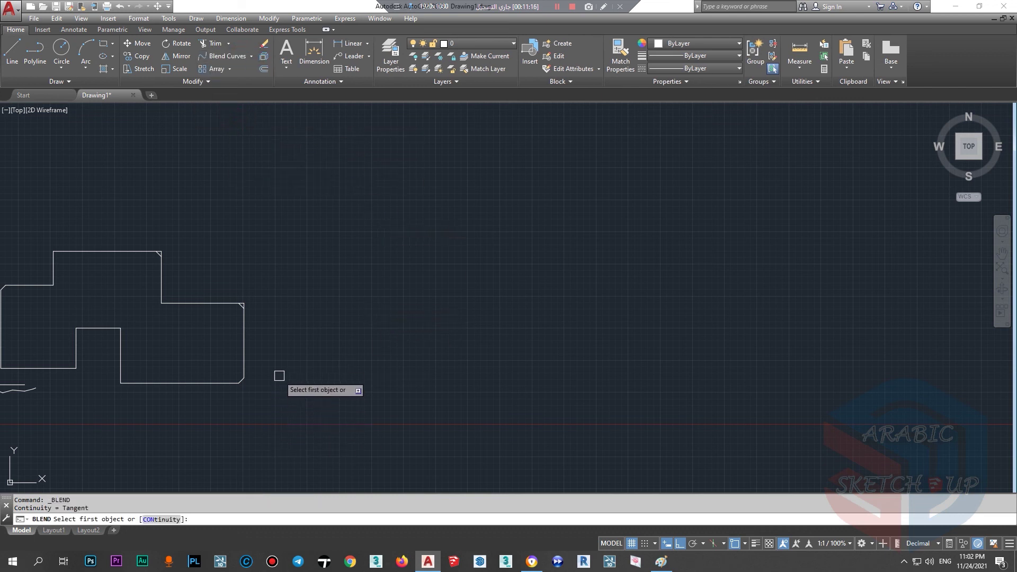
{"action": "left_click", "coordinate": [241, 333]}
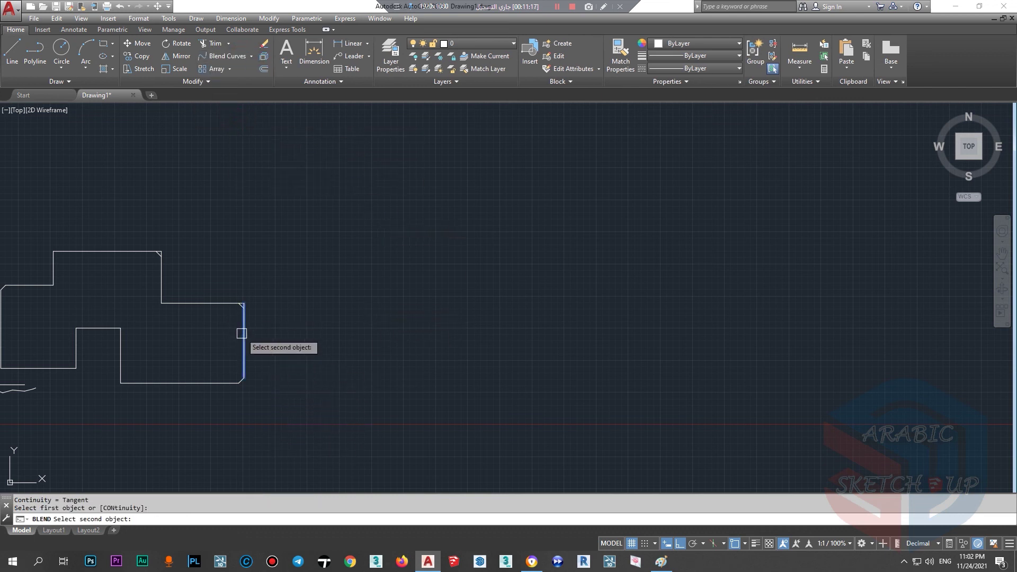
{"action": "left_click", "coordinate": [217, 304]}
- Draw a stepped open polyline to the right of the outline
{"action": "left_click", "coordinate": [35, 50]}
{"action": "left_click", "coordinate": [323, 333]}
{"action": "left_click", "coordinate": [726, 333]}
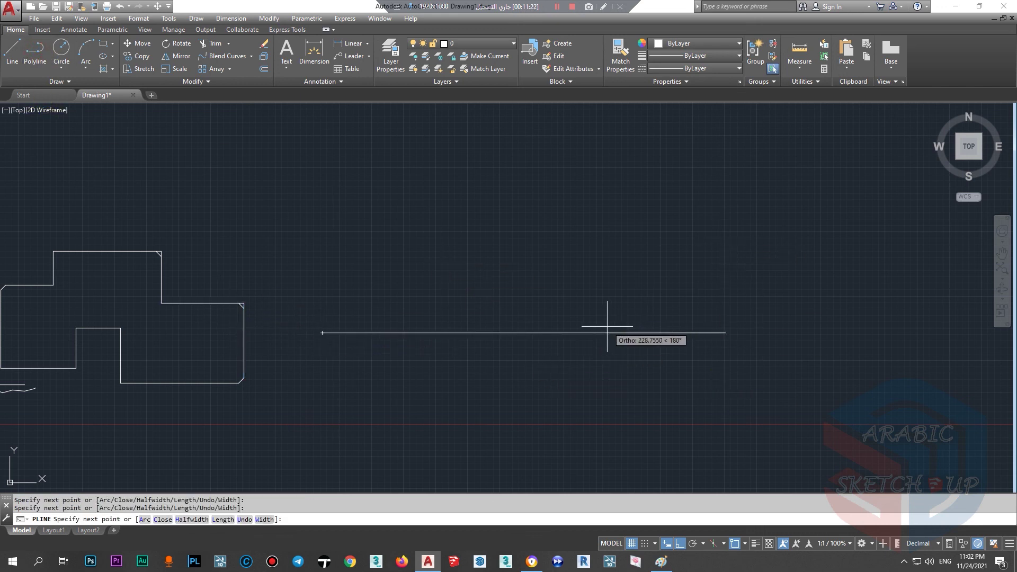
{"action": "left_click", "coordinate": [446, 333]}
{"action": "left_click", "coordinate": [445, 277]}
{"action": "left_click", "coordinate": [673, 277]}
{"action": "left_click", "coordinate": [673, 333]}
{"action": "left_click", "coordinate": [762, 332]}
{"action": "left_click", "coordinate": [762, 181]}
{"action": "left_click", "coordinate": [583, 180]}
{"action": "left_click", "coordinate": [584, 127]}
{"action": "key", "text": "Escape"}
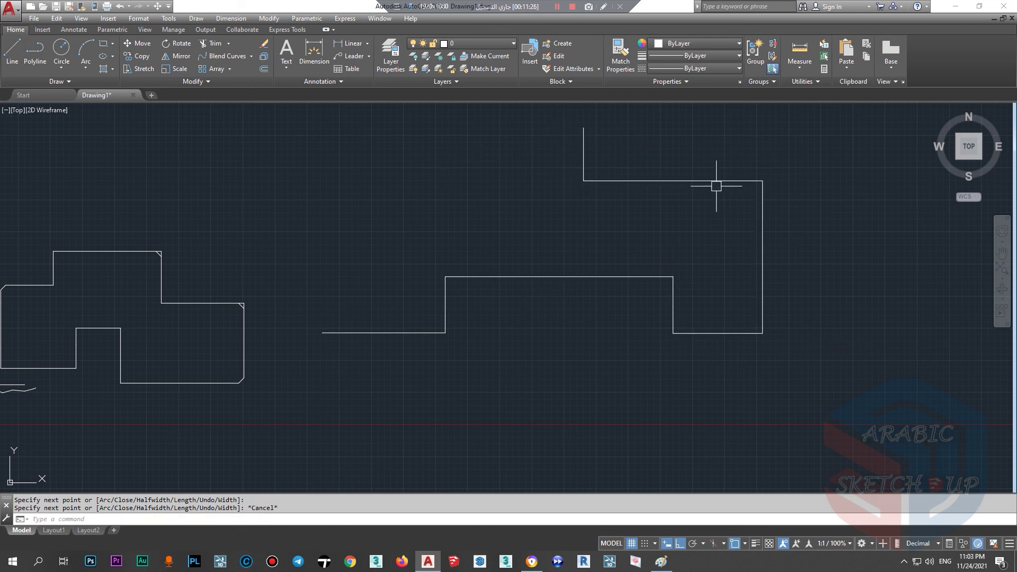
- Join the outline's right edge to the polyline's left end with a blend curve
{"action": "left_click", "coordinate": [220, 63]}
{"action": "left_click", "coordinate": [650, 181]}
{"action": "left_click", "coordinate": [584, 177]}
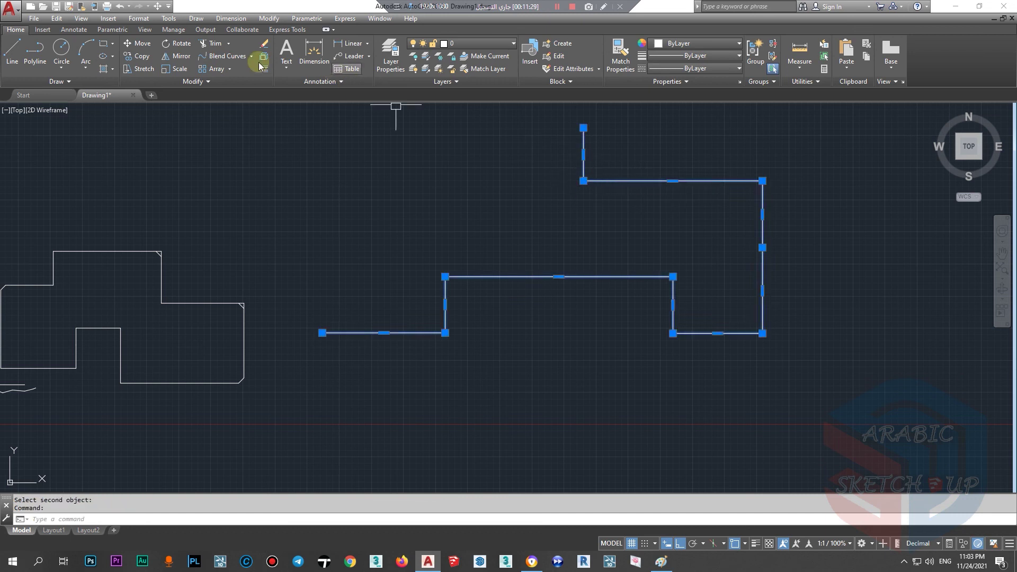
{"action": "left_click", "coordinate": [223, 55]}
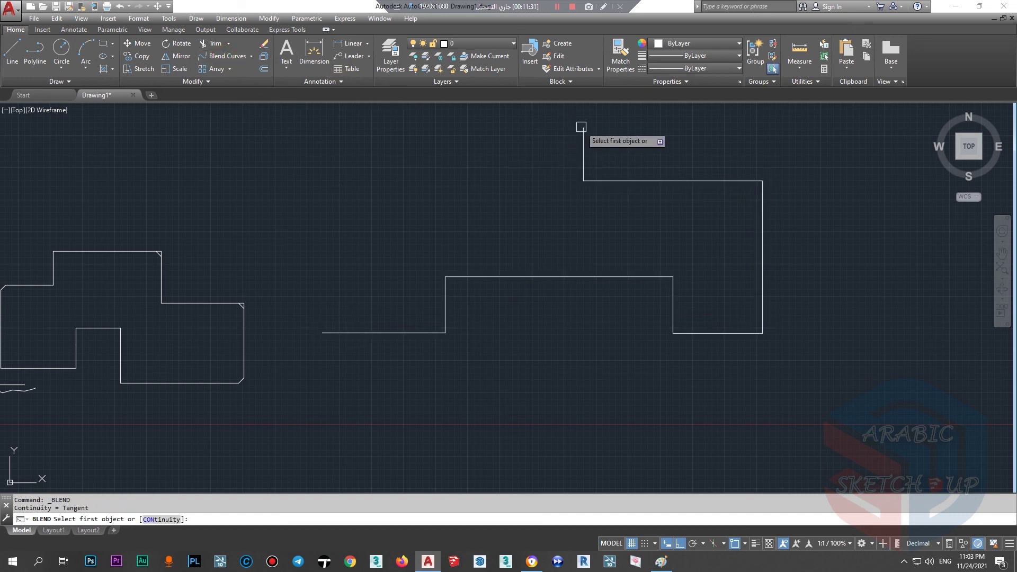
{"action": "left_click", "coordinate": [245, 335]}
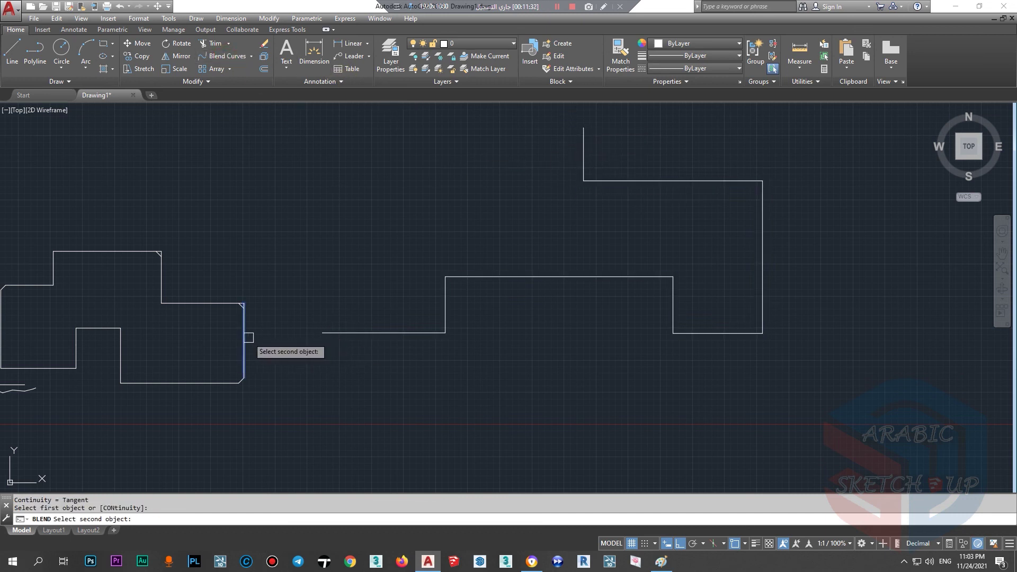
{"action": "left_click", "coordinate": [341, 333]}
{"action": "scroll", "coordinate": [396, 316], "scroll_direction": "down", "scroll_amount": 4}
{"action": "left_click", "coordinate": [12, 50]}
{"action": "left_click", "coordinate": [247, 189]}
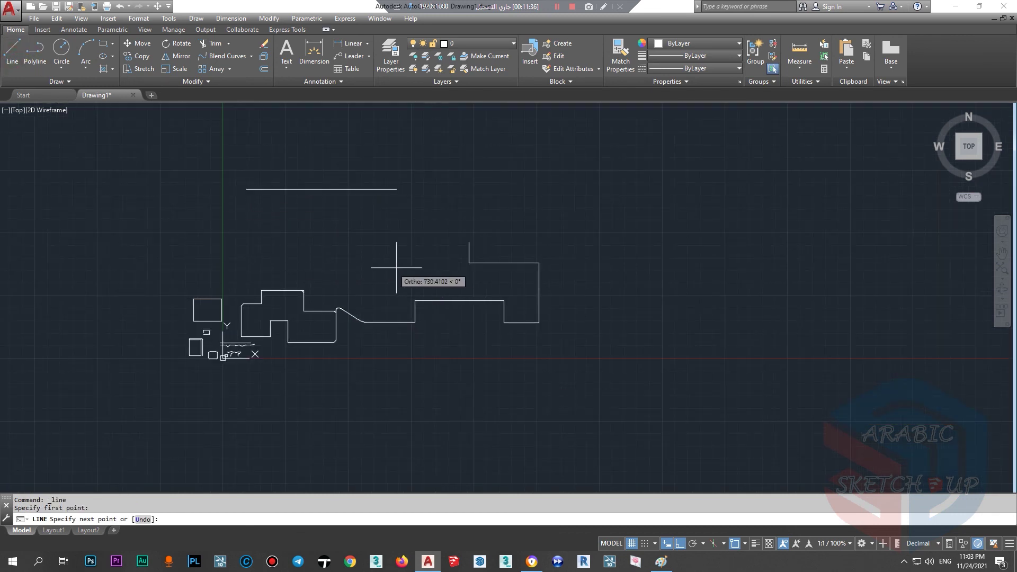
- Finish a vertical line and copy it five times across to the right
{"action": "left_click", "coordinate": [229, 253]}
{"action": "key", "text": "Escape"}
{"action": "type", "text": "o"}
{"action": "key", "text": "Return"}
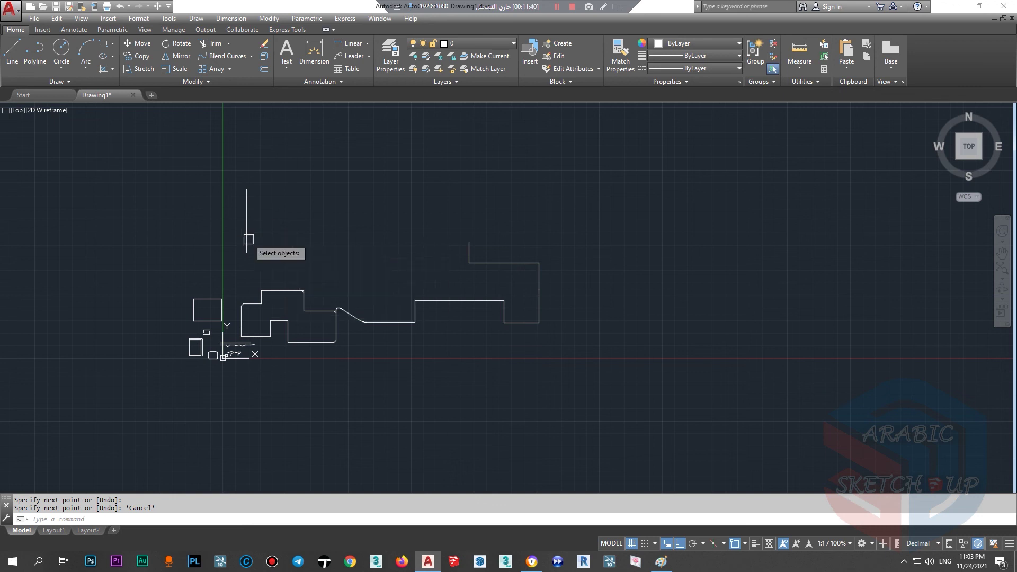
{"action": "left_click", "coordinate": [246, 233]}
{"action": "key", "text": "Return"}
{"action": "left_click", "coordinate": [305, 228]}
{"action": "left_click", "coordinate": [375, 228]}
{"action": "left_click", "coordinate": [490, 228]}
{"action": "left_click", "coordinate": [613, 228]}
{"action": "left_click", "coordinate": [744, 228]}
{"action": "key", "text": "Escape"}
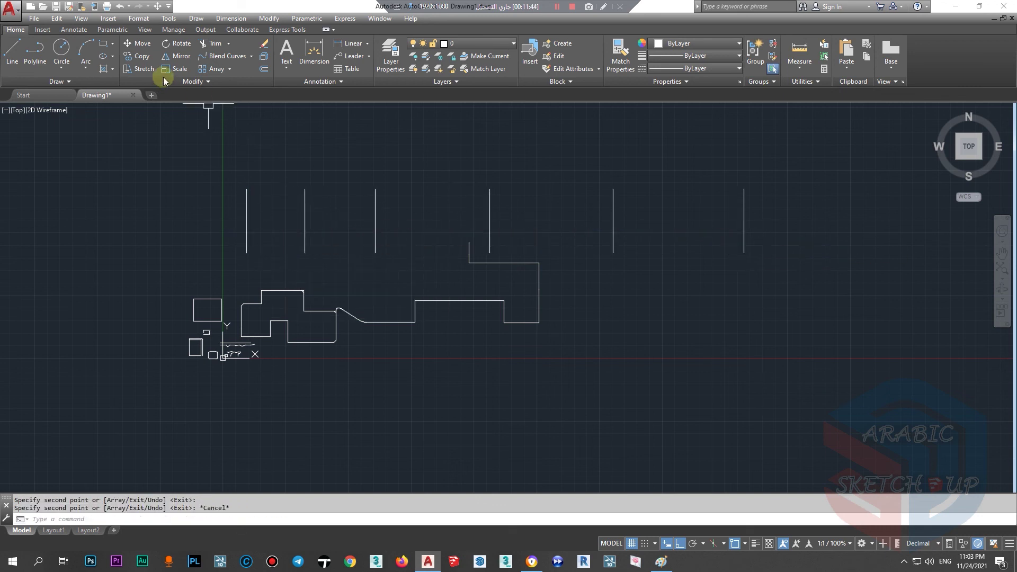
- Arch the left pair and a middle pair of lines with Tangent blend curves
{"action": "left_click", "coordinate": [246, 211]}
{"action": "left_click", "coordinate": [306, 215]}
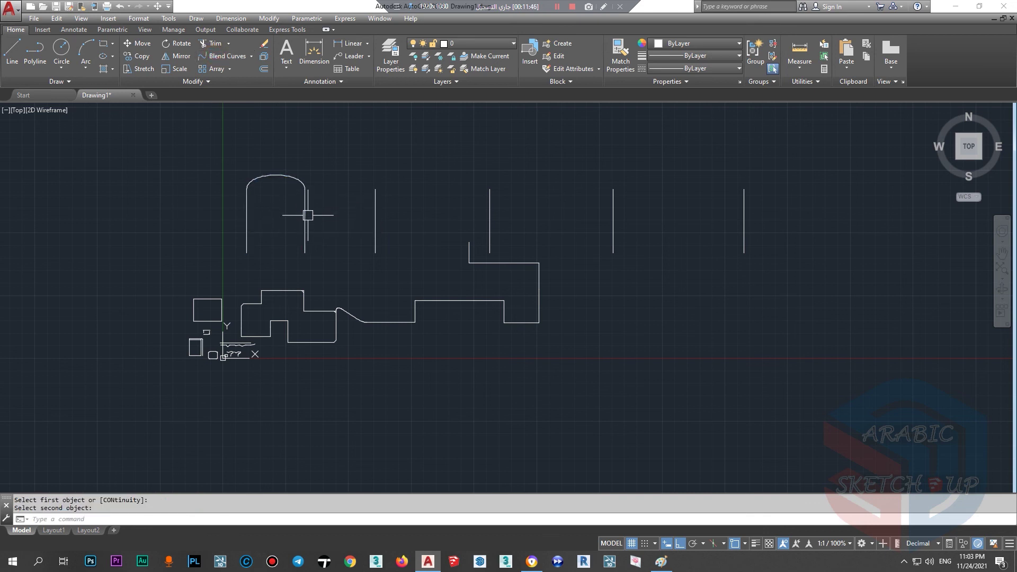
{"action": "scroll", "coordinate": [304, 199], "scroll_direction": "up", "scroll_amount": 4}
{"action": "key", "text": "Return"}
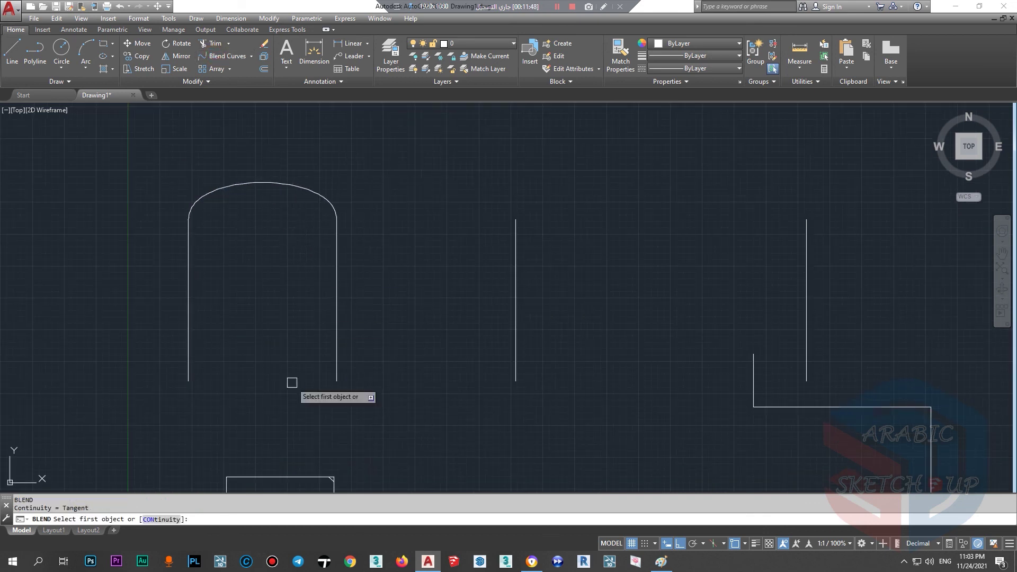
{"action": "left_click", "coordinate": [154, 519]}
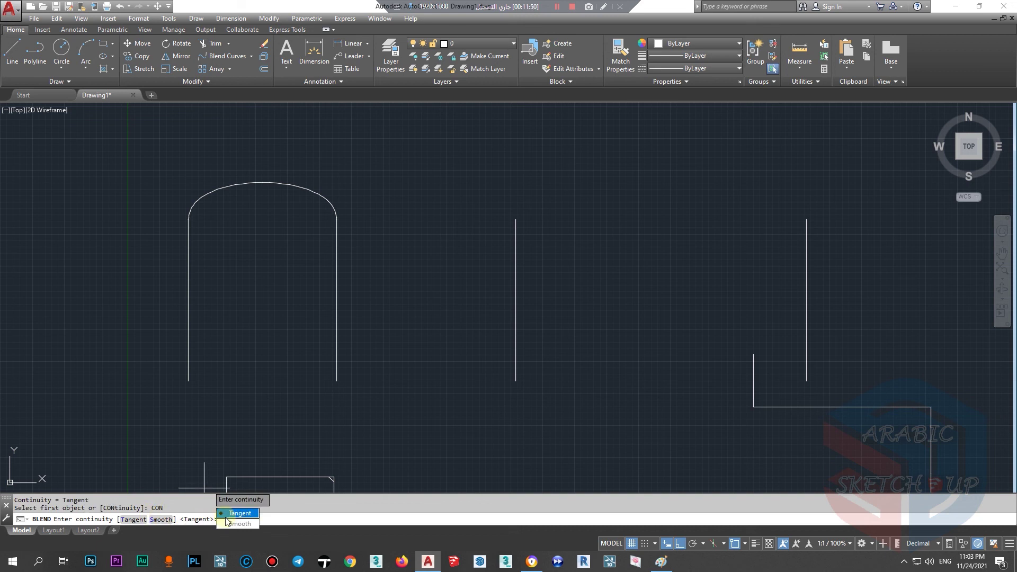
{"action": "left_click", "coordinate": [228, 515]}
{"action": "left_click", "coordinate": [515, 240]}
{"action": "left_click", "coordinate": [804, 236]}
{"action": "scroll", "coordinate": [659, 216], "scroll_direction": "down", "scroll_amount": 5}
{"action": "scroll", "coordinate": [293, 408], "scroll_direction": "up", "scroll_amount": 2}
- Join the last pair's bottoms and tops with Smooth-continuity blends, closing a rounded shape
{"action": "key", "text": "Return"}
{"action": "left_click", "coordinate": [167, 519]}
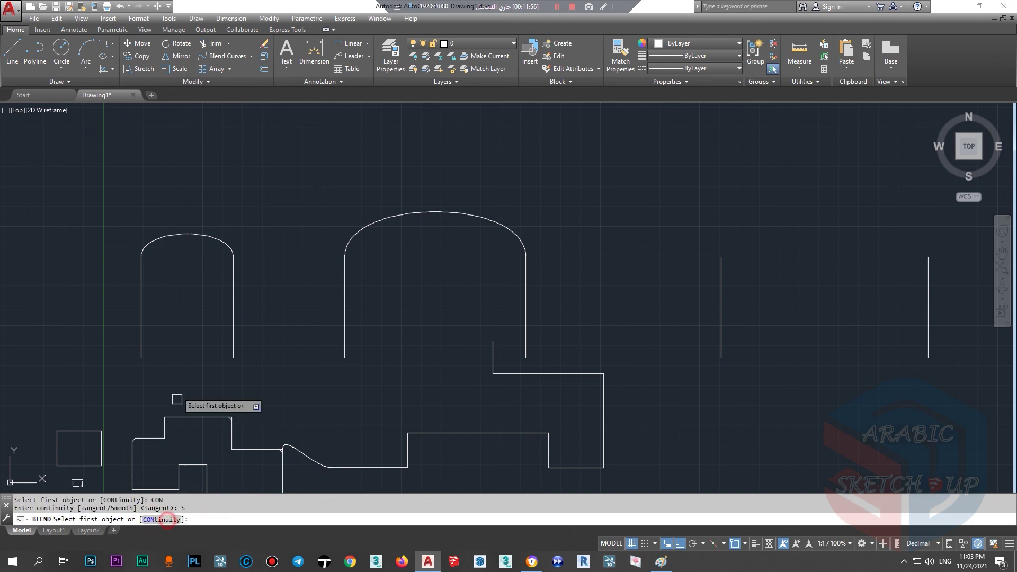
{"action": "scroll", "coordinate": [175, 362], "scroll_direction": "down", "scroll_amount": 4}
{"action": "left_click", "coordinate": [389, 339]}
{"action": "left_click", "coordinate": [469, 342]}
{"action": "scroll", "coordinate": [470, 380], "scroll_direction": "up", "scroll_amount": 2}
{"action": "key", "text": "Return"}
{"action": "left_click", "coordinate": [467, 291]}
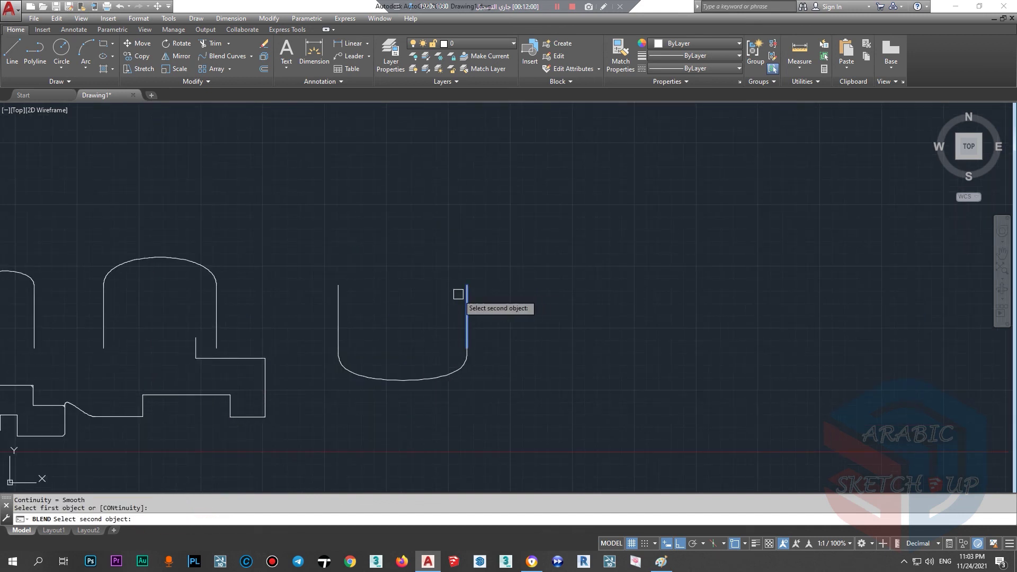
{"action": "left_click", "coordinate": [340, 290]}
{"action": "scroll", "coordinate": [308, 273], "scroll_direction": "up", "scroll_amount": 5}
{"action": "scroll", "coordinate": [471, 270], "scroll_direction": "down", "scroll_amount": 3}
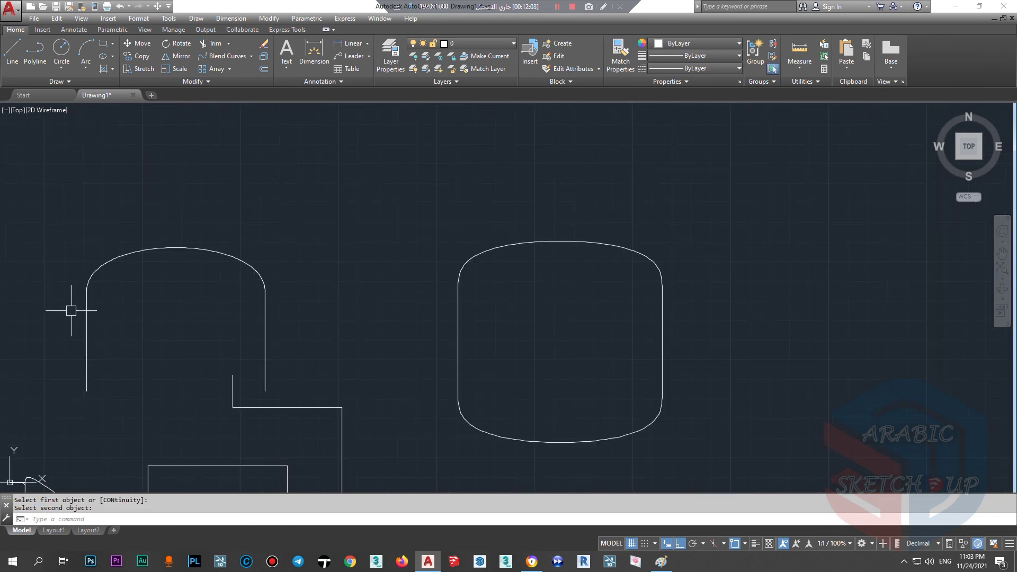
{"action": "scroll", "coordinate": [313, 320], "scroll_direction": "down", "scroll_amount": 4}
{"action": "scroll", "coordinate": [466, 341], "scroll_direction": "up", "scroll_amount": 2}
{"action": "scroll", "coordinate": [466, 342], "scroll_direction": "down", "scroll_amount": 1}
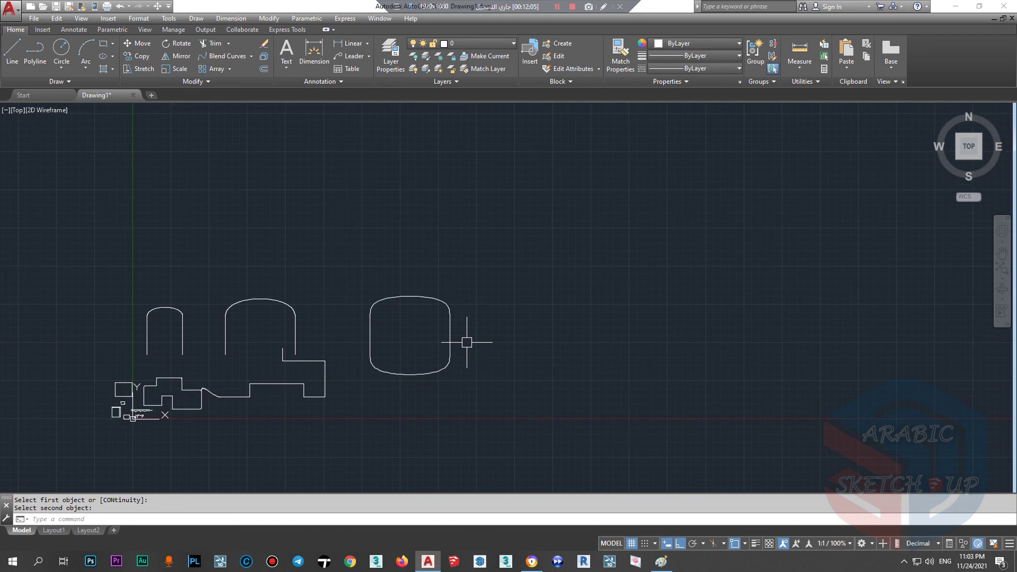